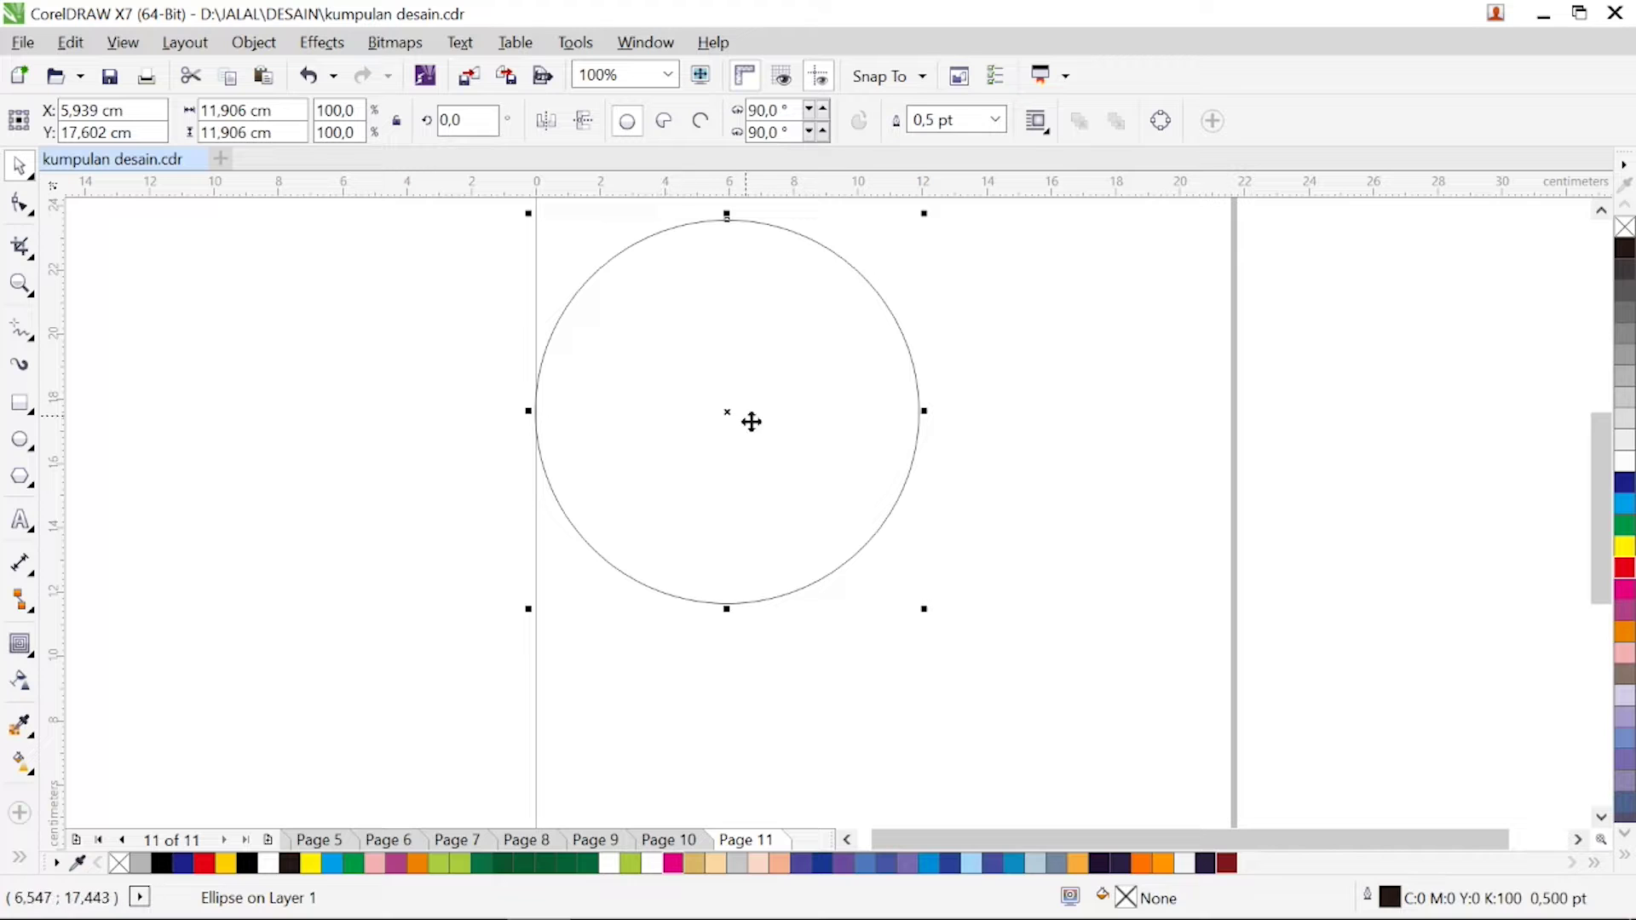
Step: Move the circle to about X 7.606, Y 15.697 cm and add a single inward contour offset about 2.858 cm
{"action": "left_click_drag", "start_coordinate": [738, 417], "coordinate": [785, 478]}
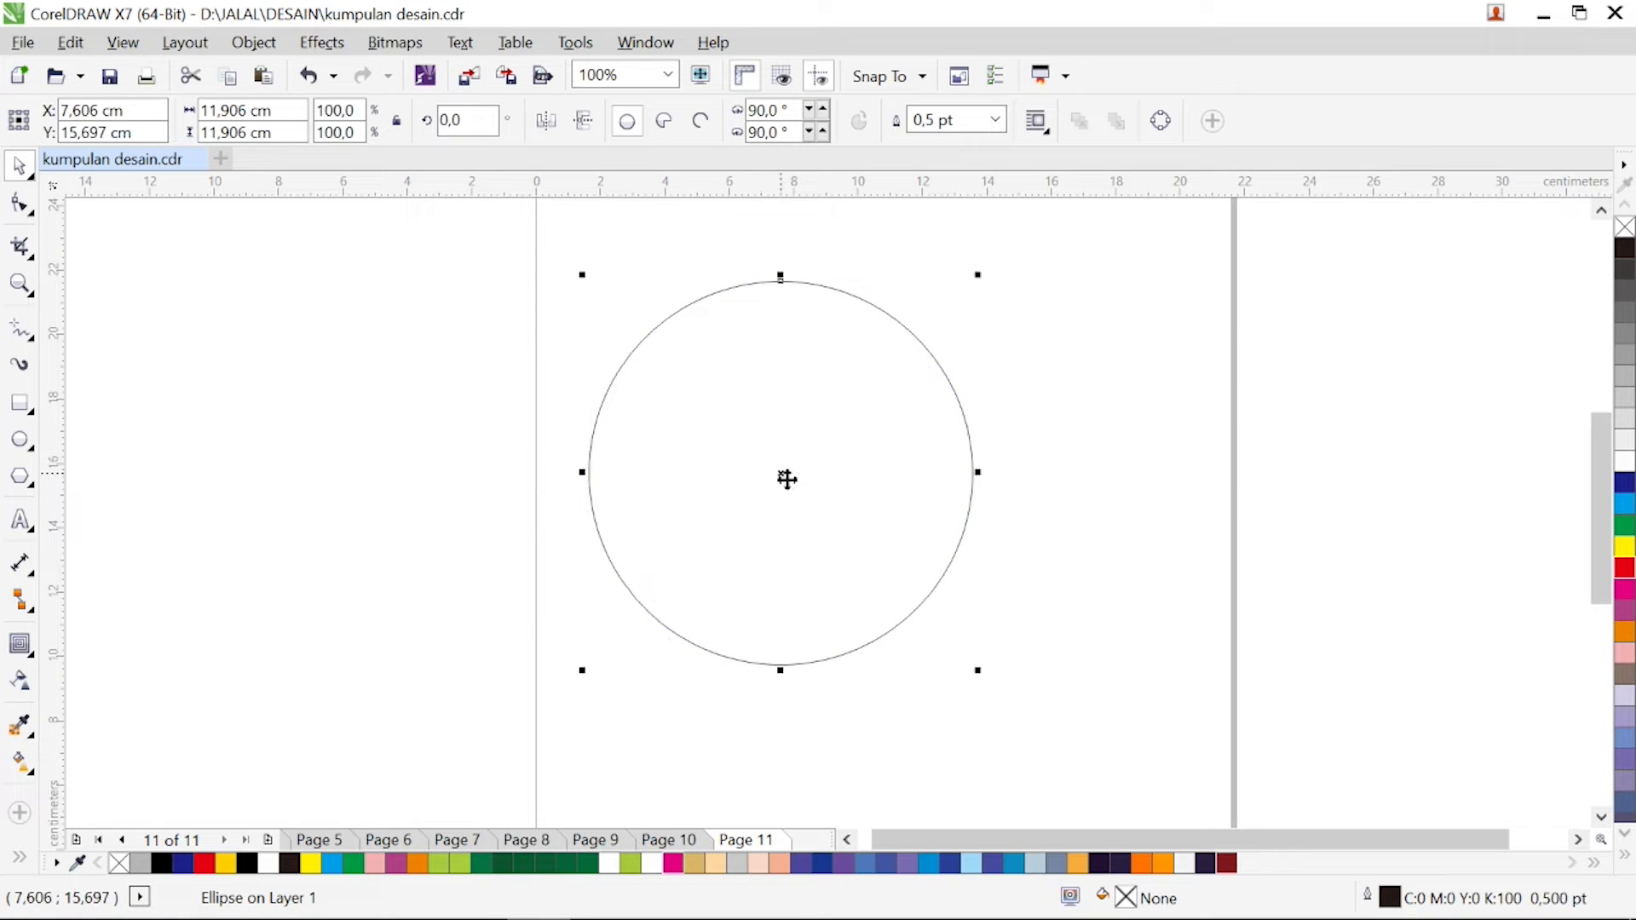
{"action": "left_click", "coordinate": [25, 641]}
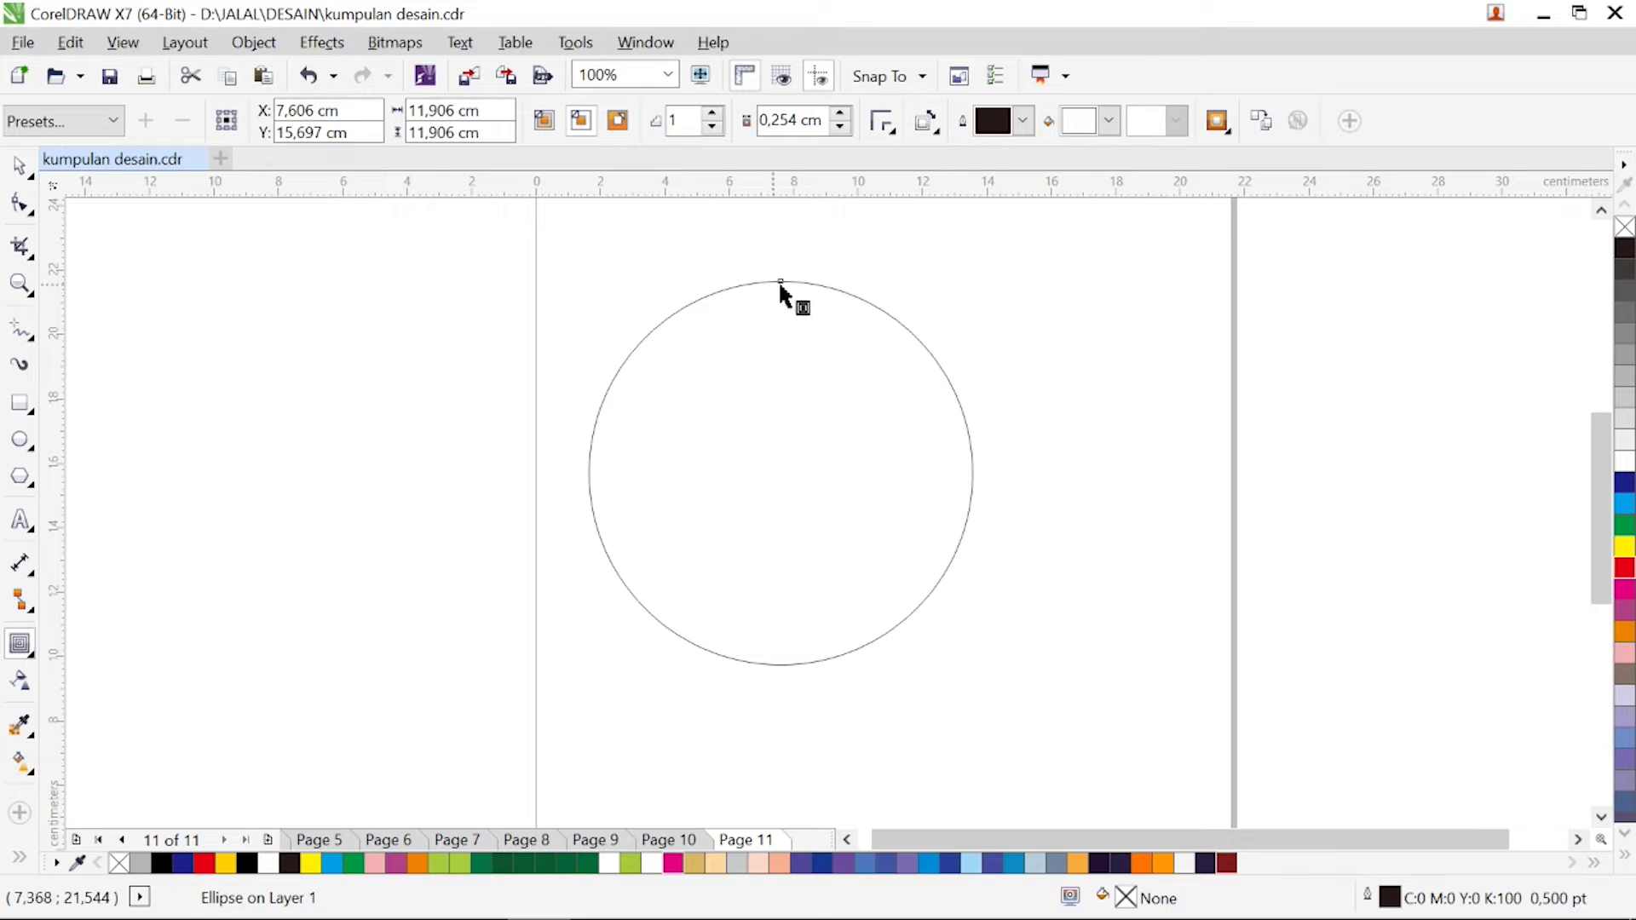
{"action": "left_click_drag", "start_coordinate": [780, 284], "coordinate": [779, 377]}
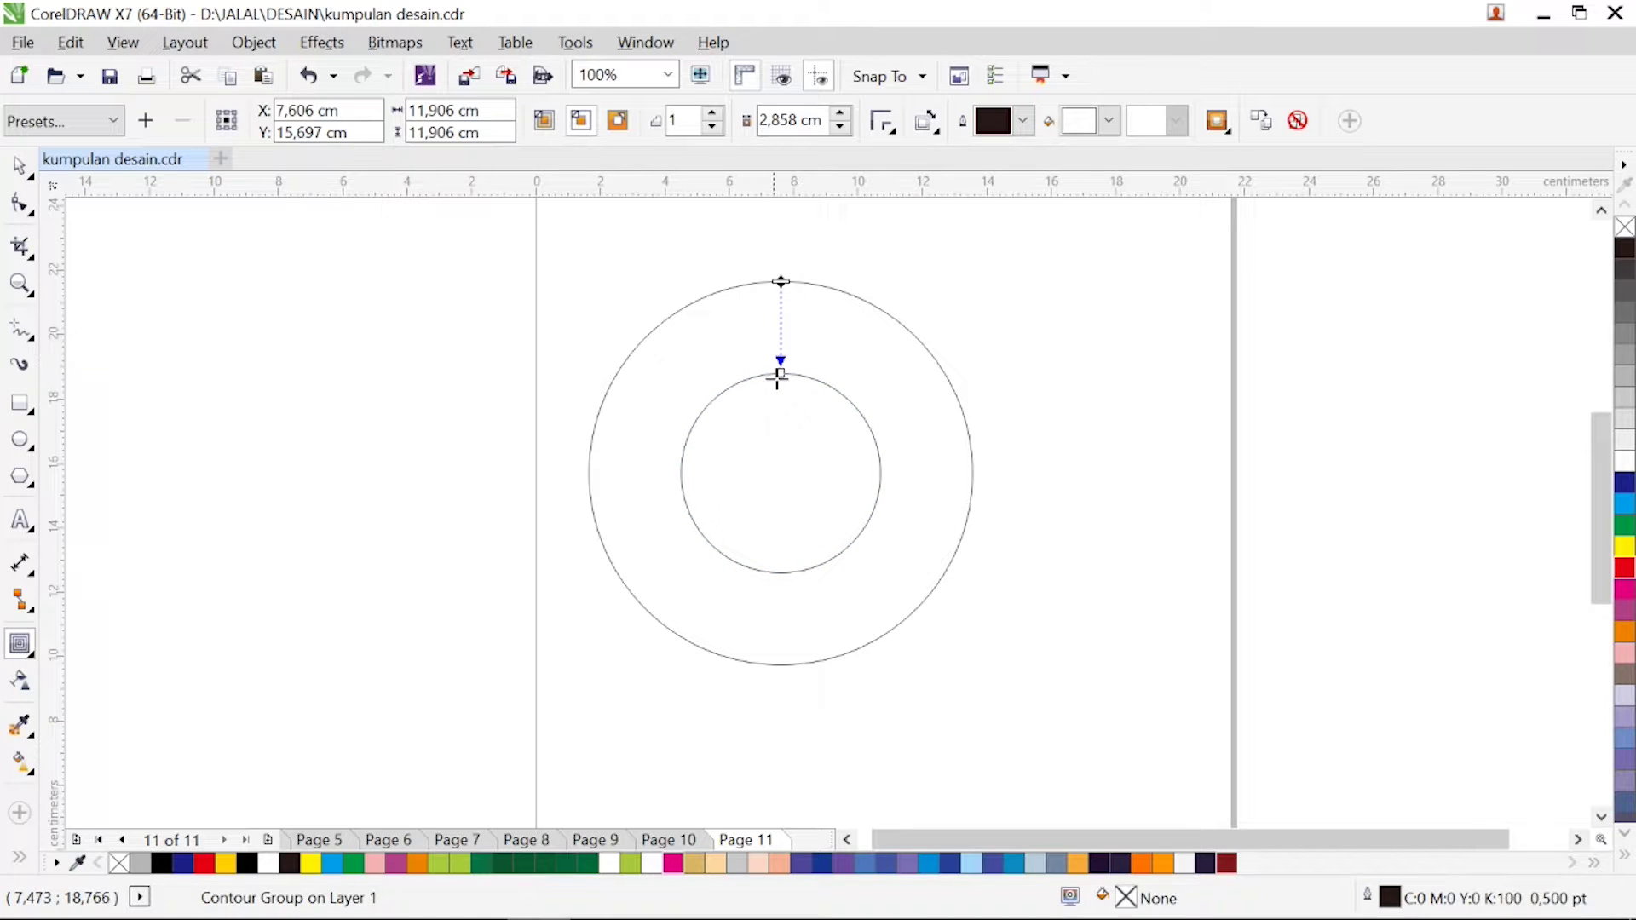
Step: Break the circle's contour group apart into two separate concentric circles
{"action": "left_click", "coordinate": [17, 167]}
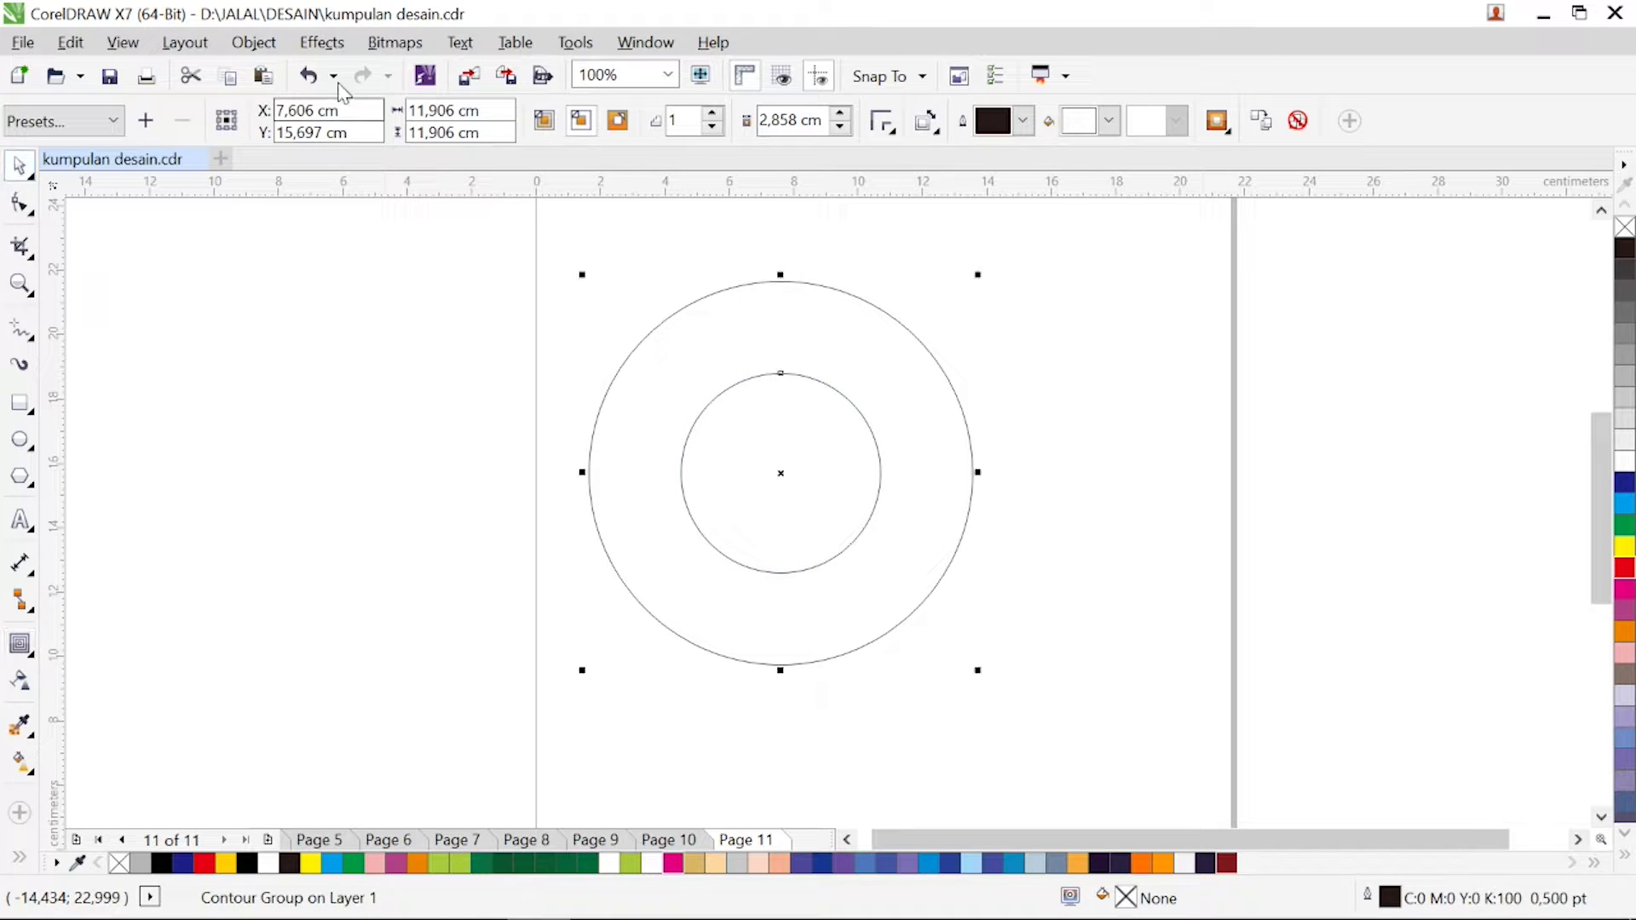
{"action": "left_click", "coordinate": [269, 46]}
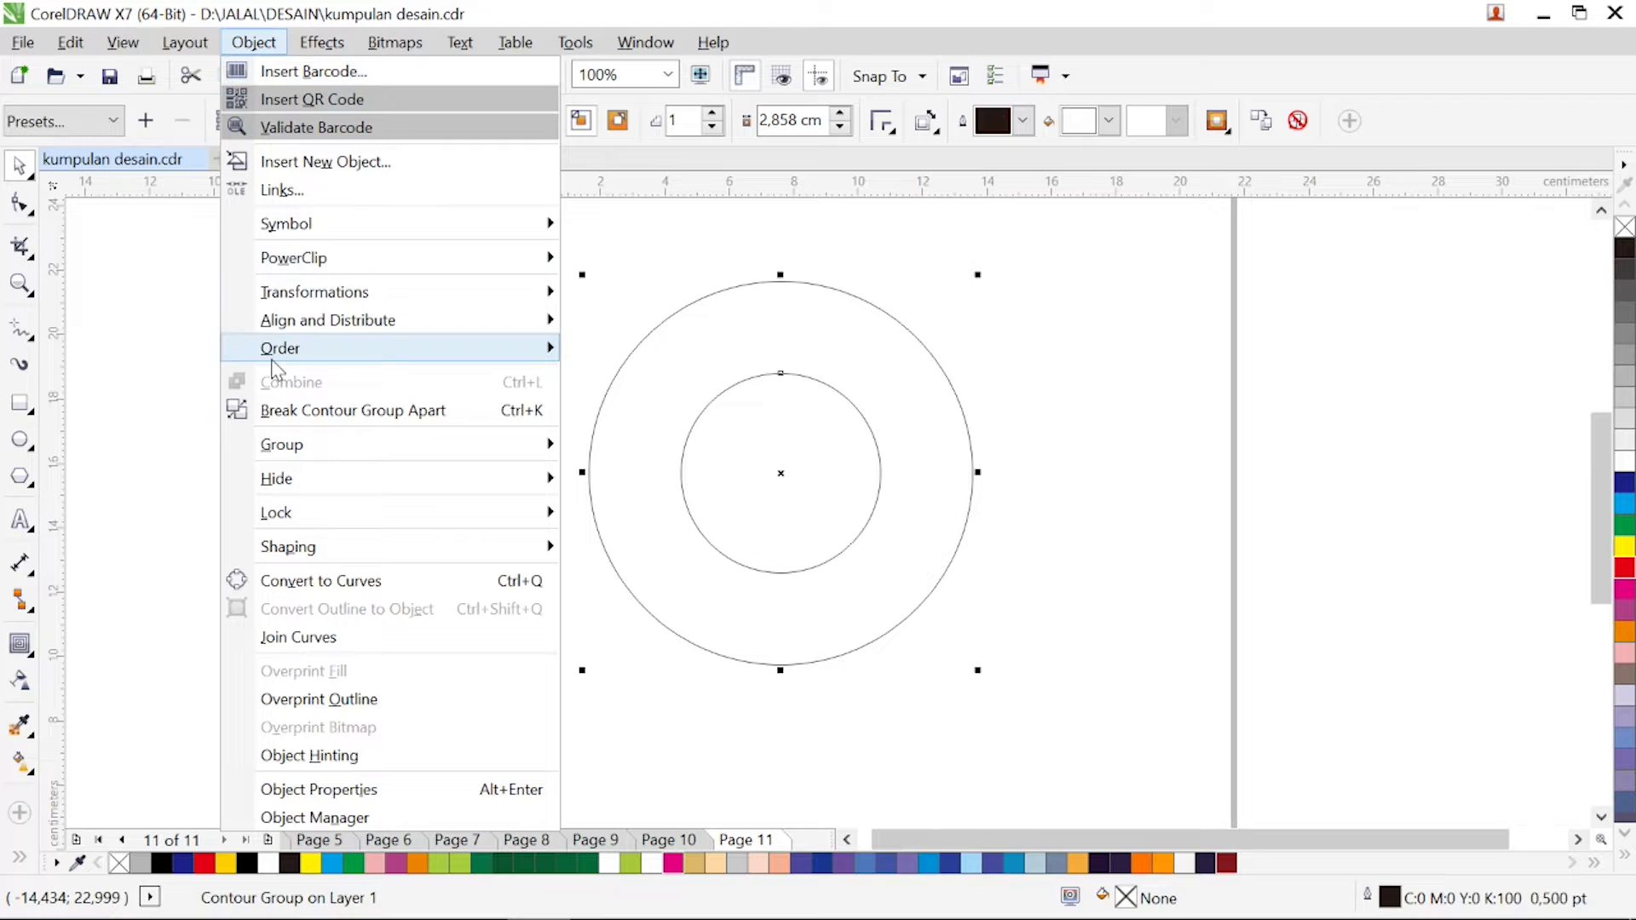
{"action": "left_click", "coordinate": [279, 416]}
{"action": "left_click", "coordinate": [1049, 501]}
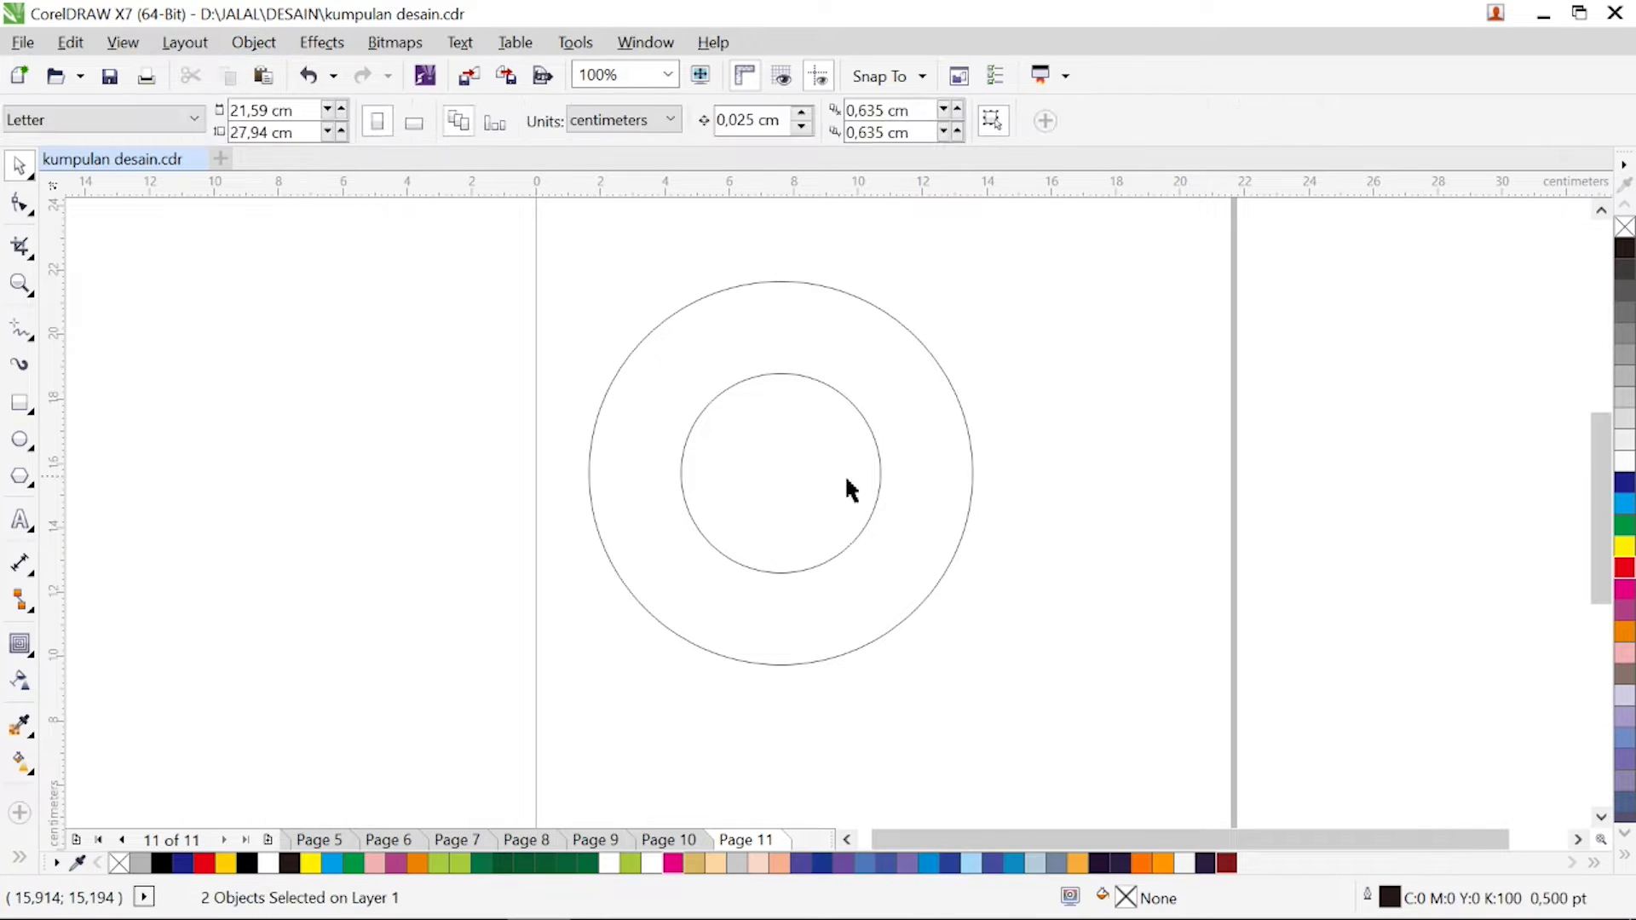
Step: Create an enlarged copy of the inner circle about 8.573 cm across and align its centre to the outer circle's horizontal centreline
{"action": "left_click", "coordinate": [836, 478]}
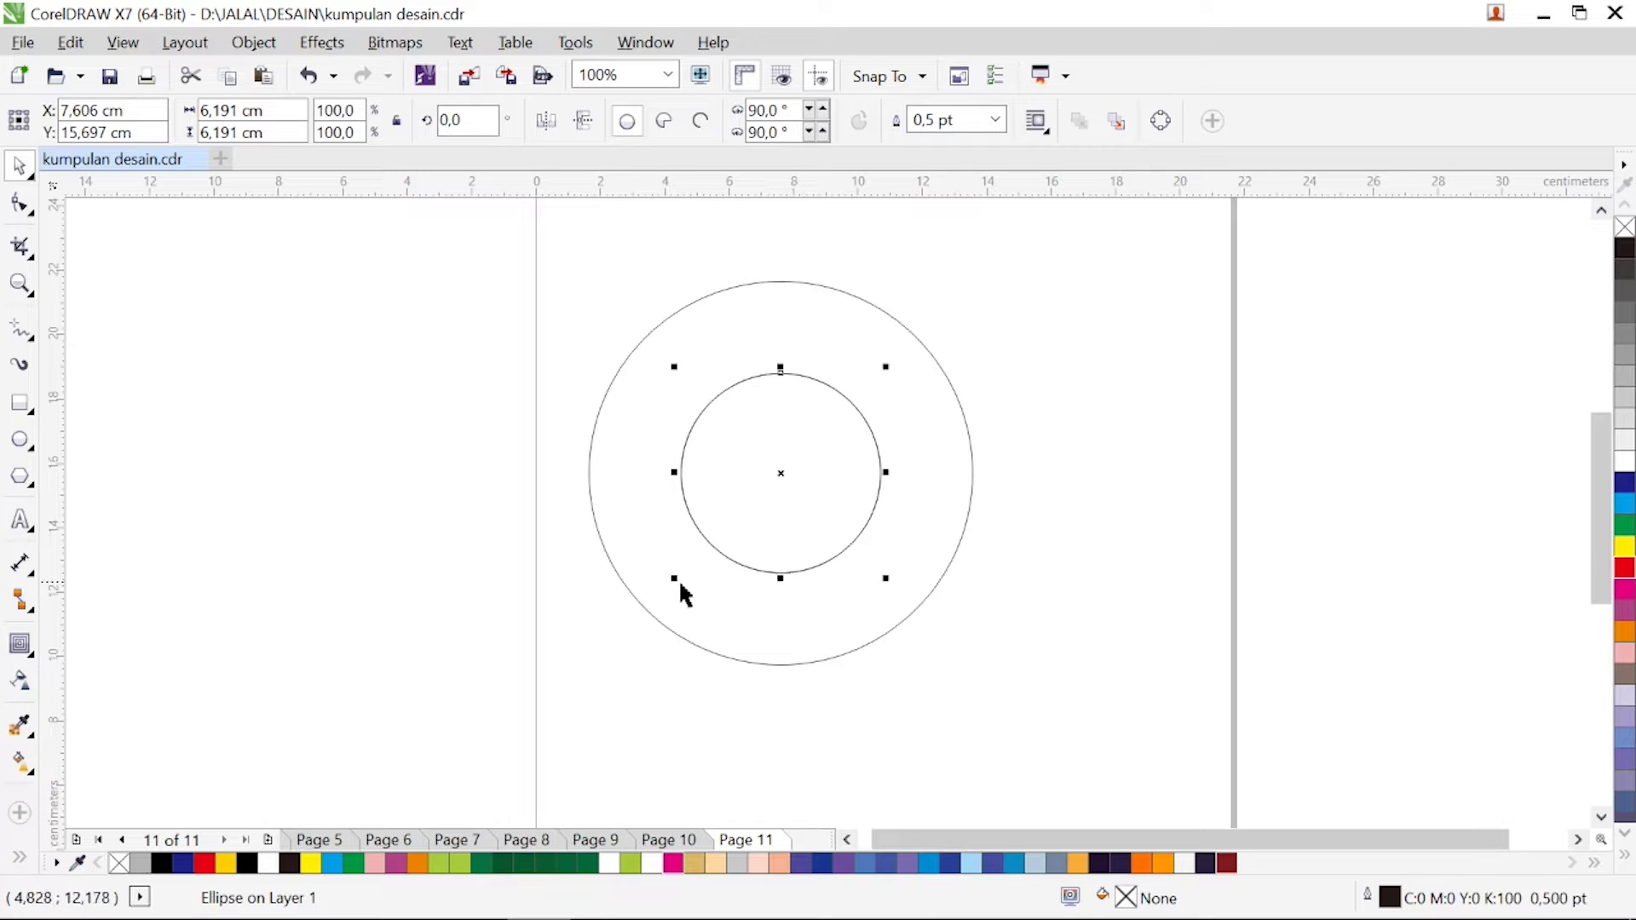
{"action": "left_click_drag", "start_coordinate": [674, 578], "coordinate": [603, 691]}
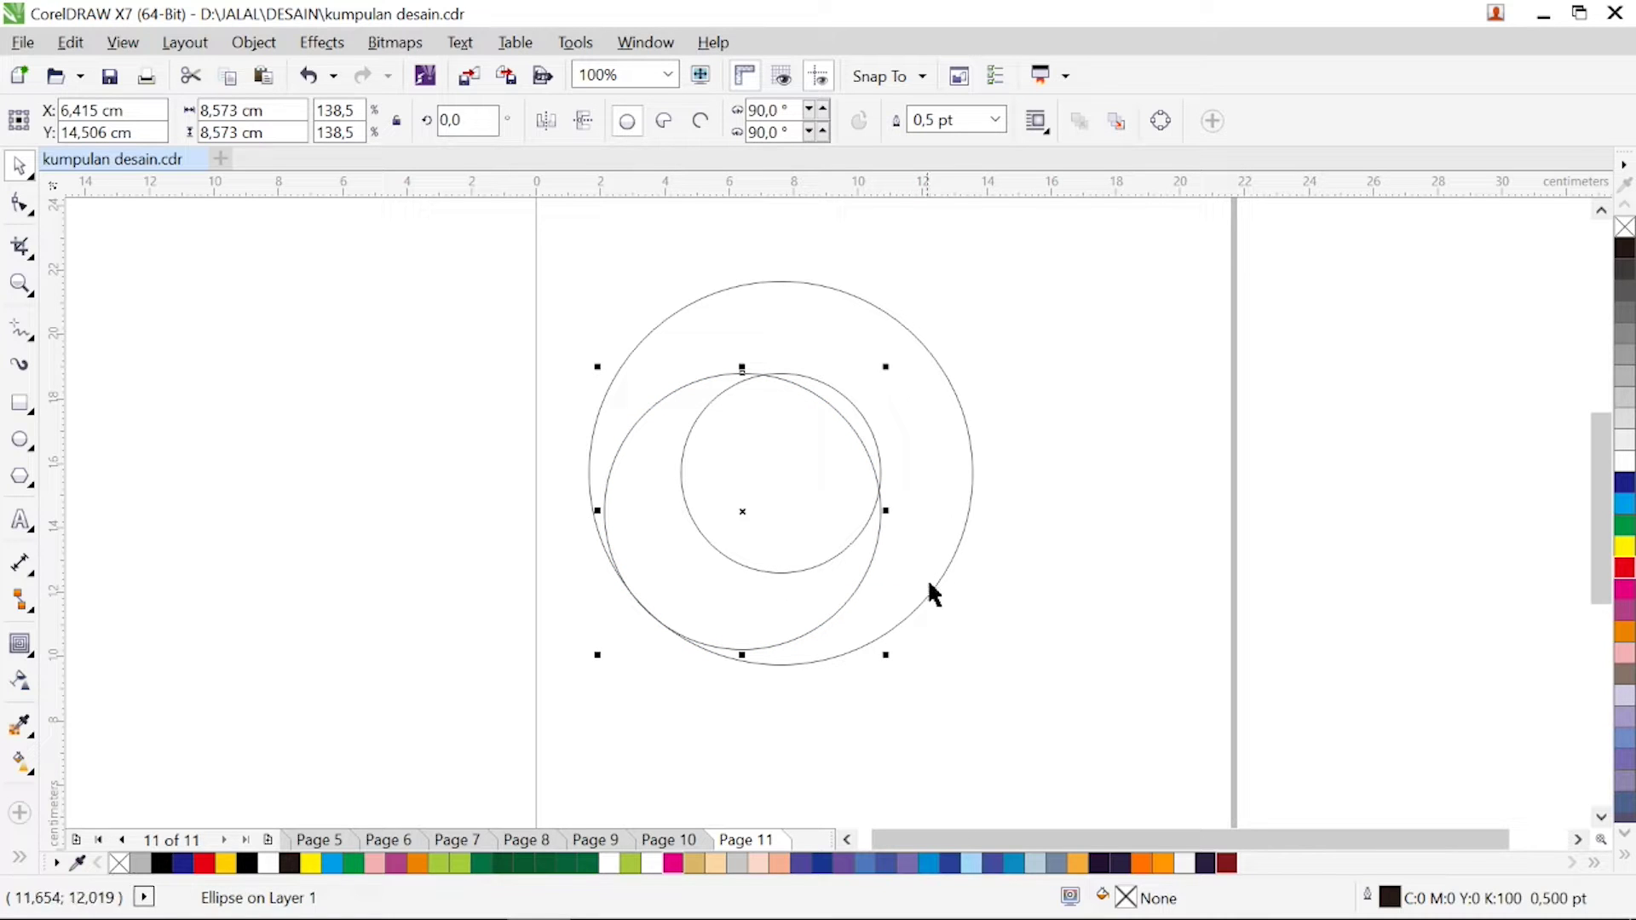
{"action": "left_click", "coordinate": [949, 577], "text": "shift"}
{"action": "key", "text": "e"}
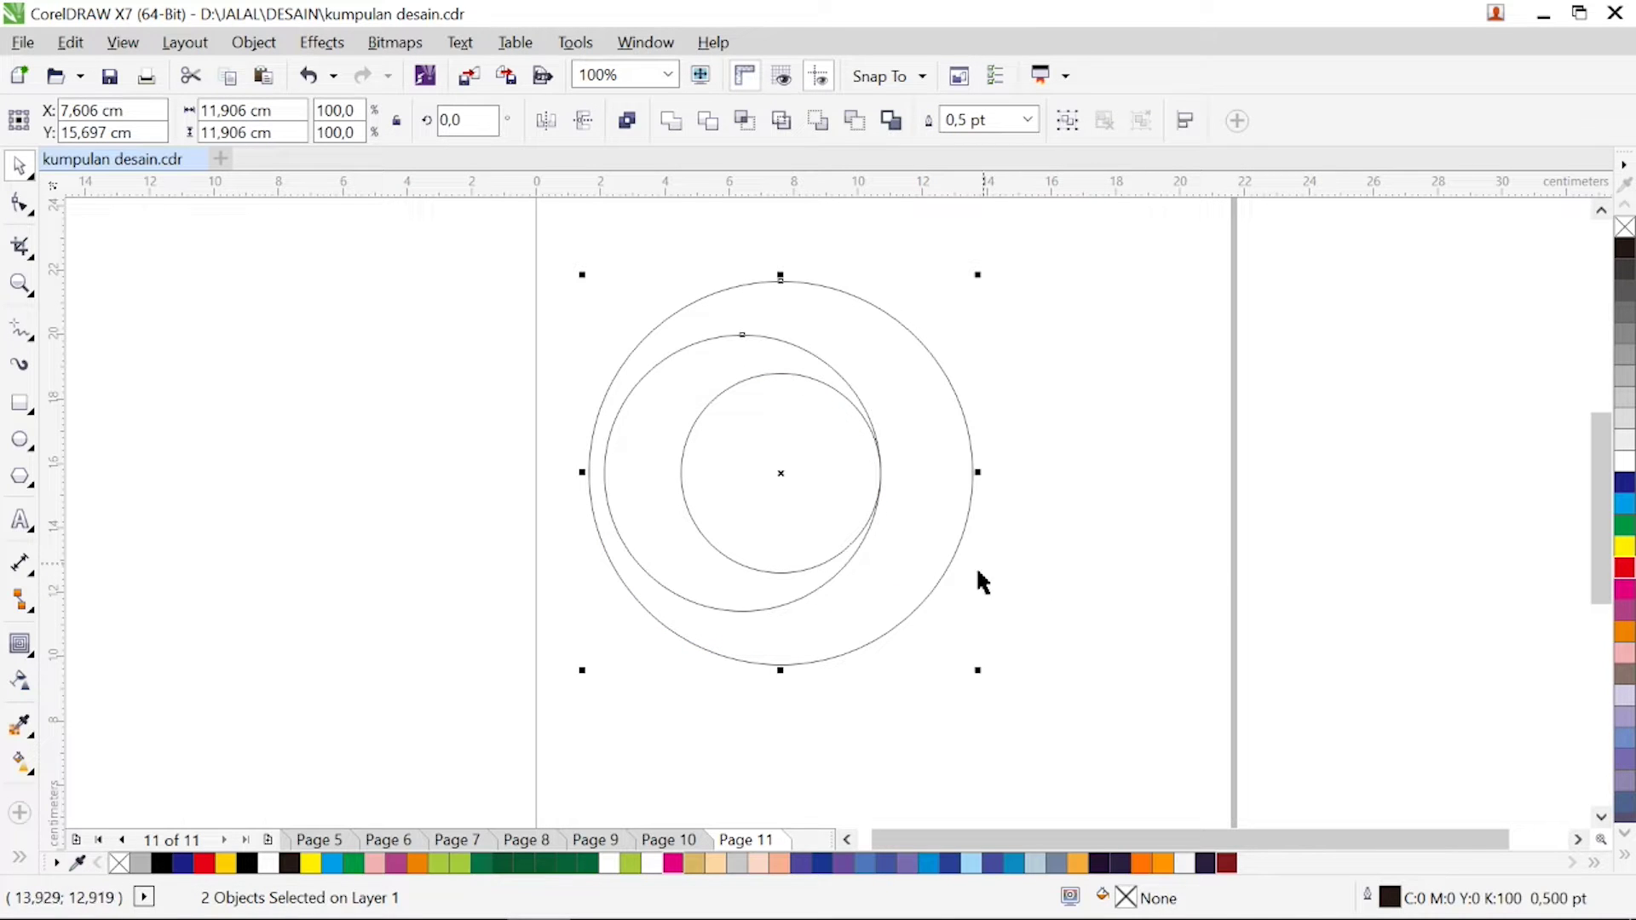
Step: Enlarge the middle circle to about 9.049 cm across so its outer edge touches the large circle
{"action": "left_click", "coordinate": [631, 562]}
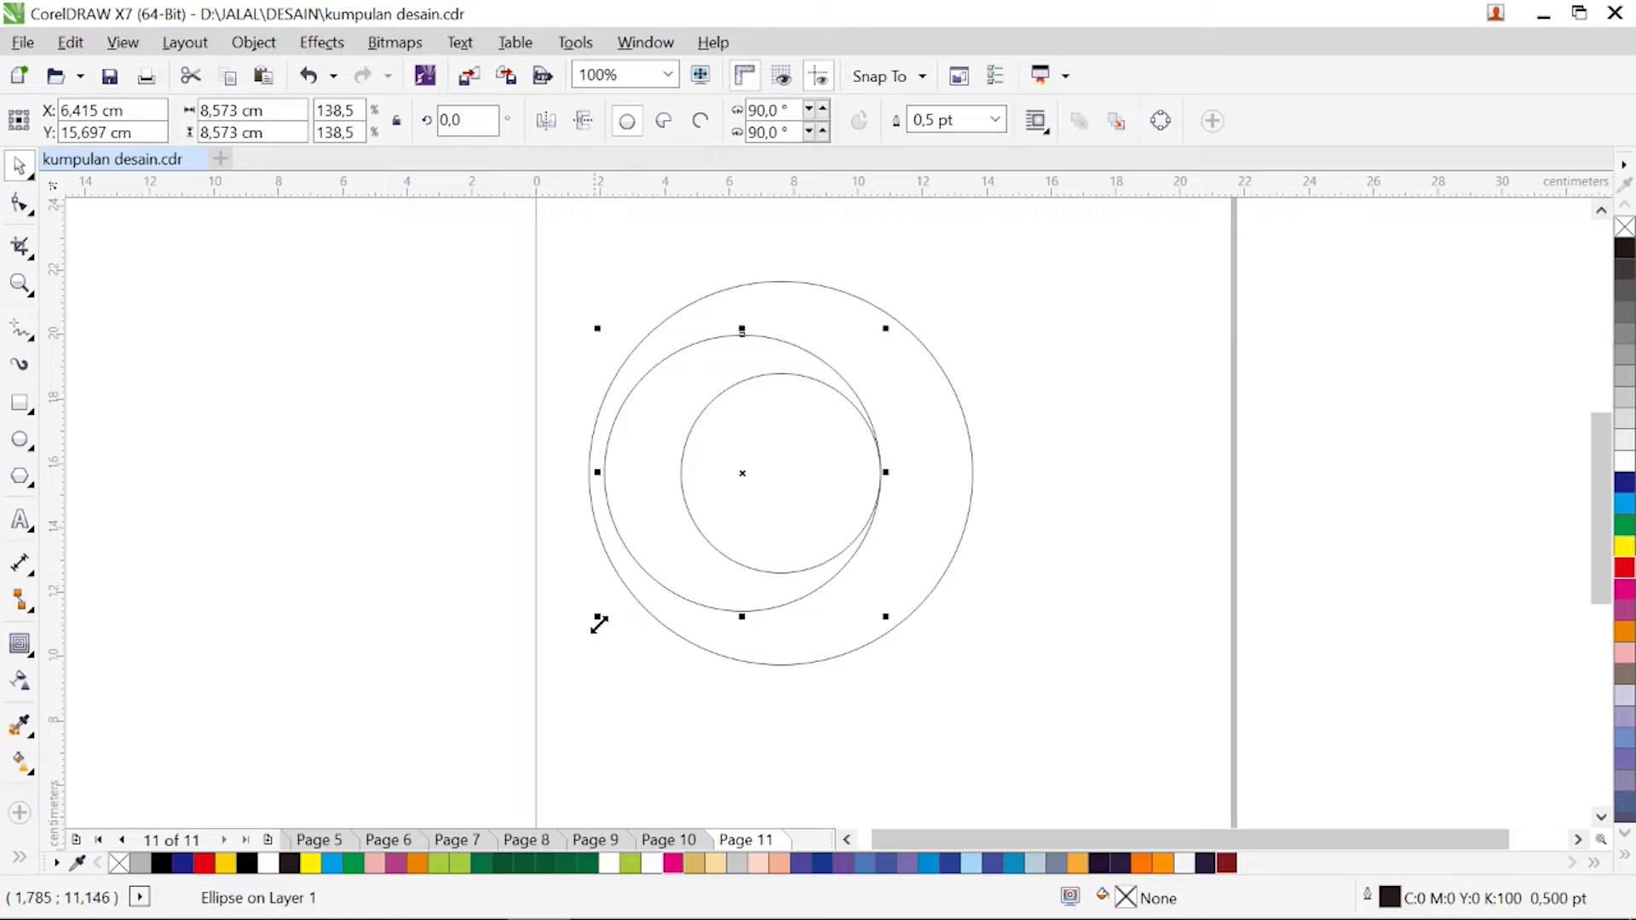
{"action": "left_click_drag", "start_coordinate": [599, 624], "coordinate": [586, 689]}
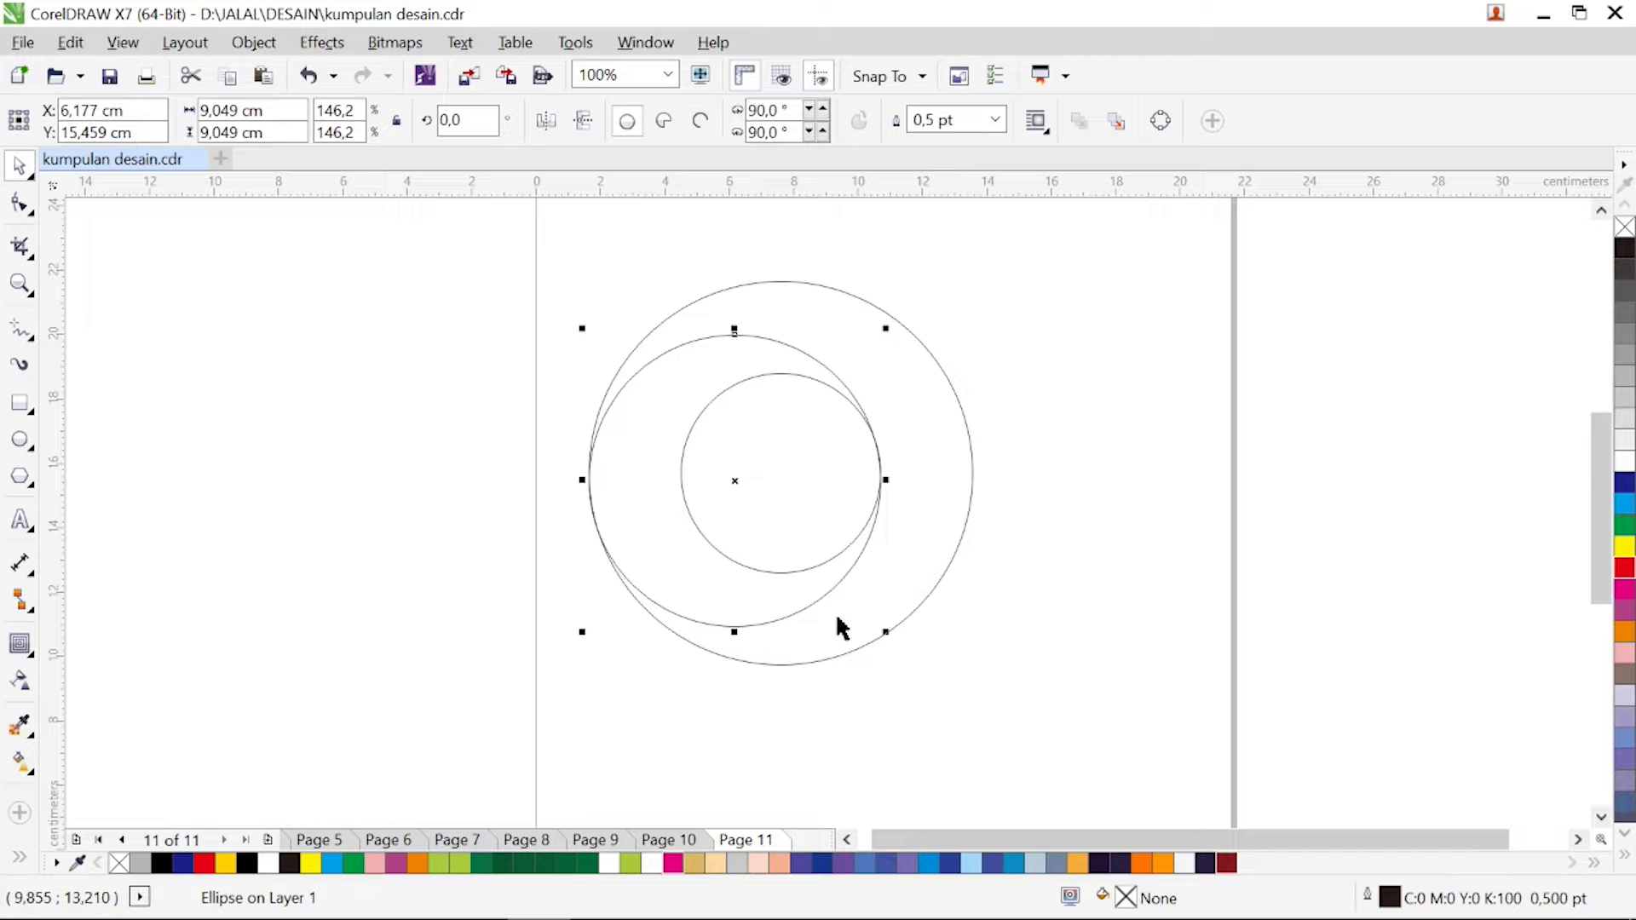
{"action": "left_click", "coordinate": [1006, 667]}
Step: Create a horizontally mirrored copy of the three circles and move it diagonally down to about X 11.321, Y 12.817 cm
{"action": "left_click_drag", "start_coordinate": [481, 226], "coordinate": [1026, 719]}
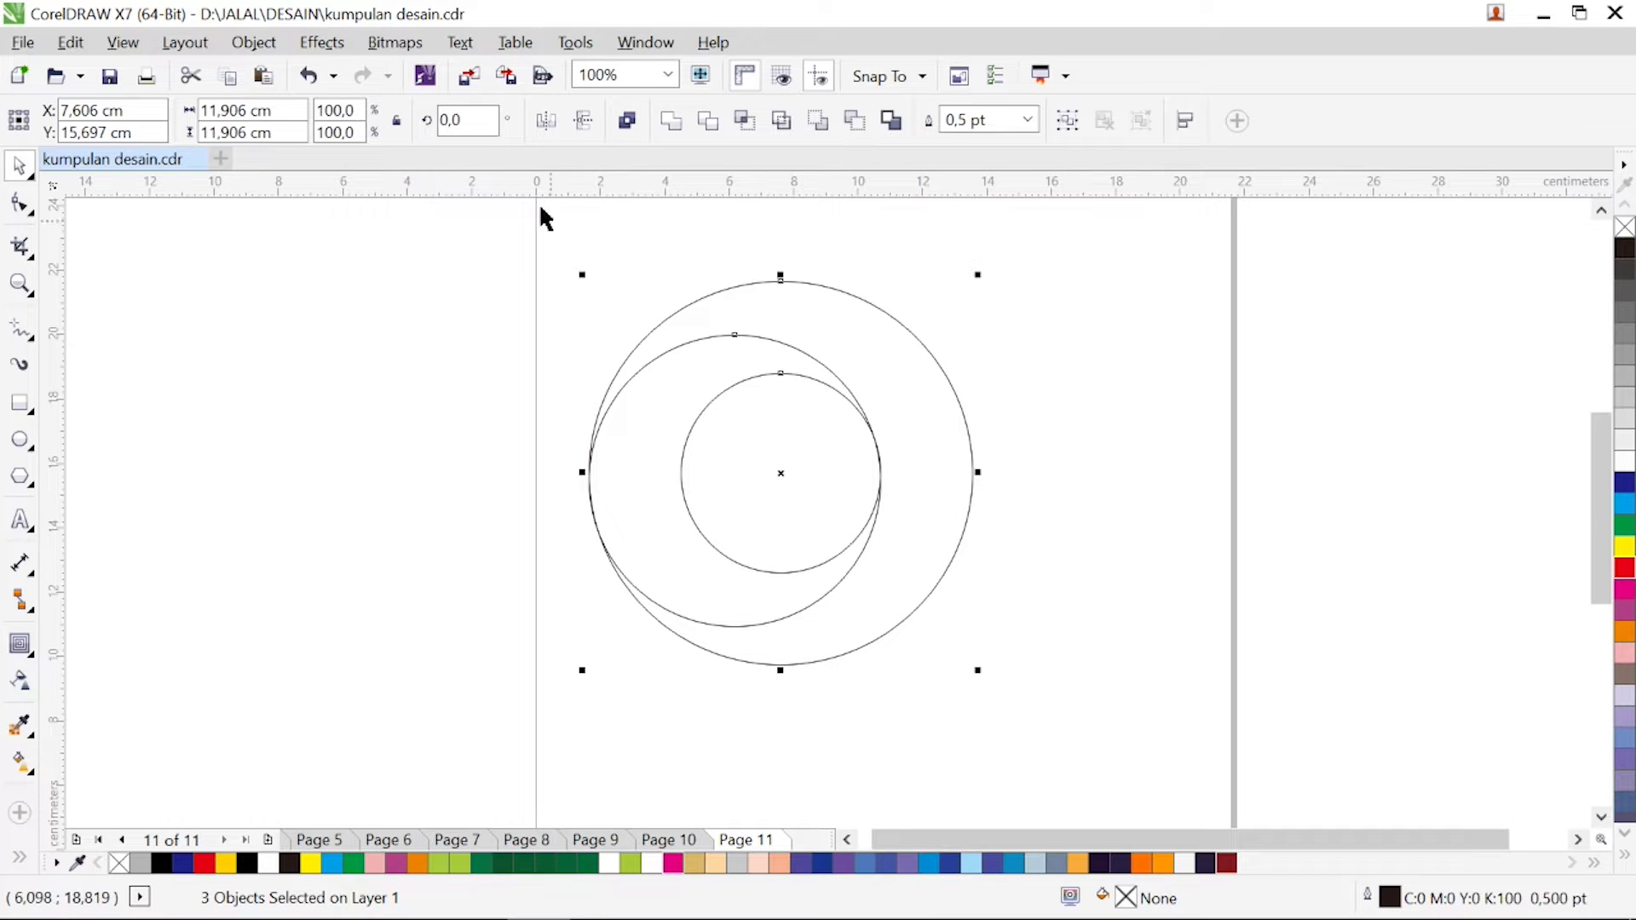
{"action": "left_click", "coordinate": [547, 120]}
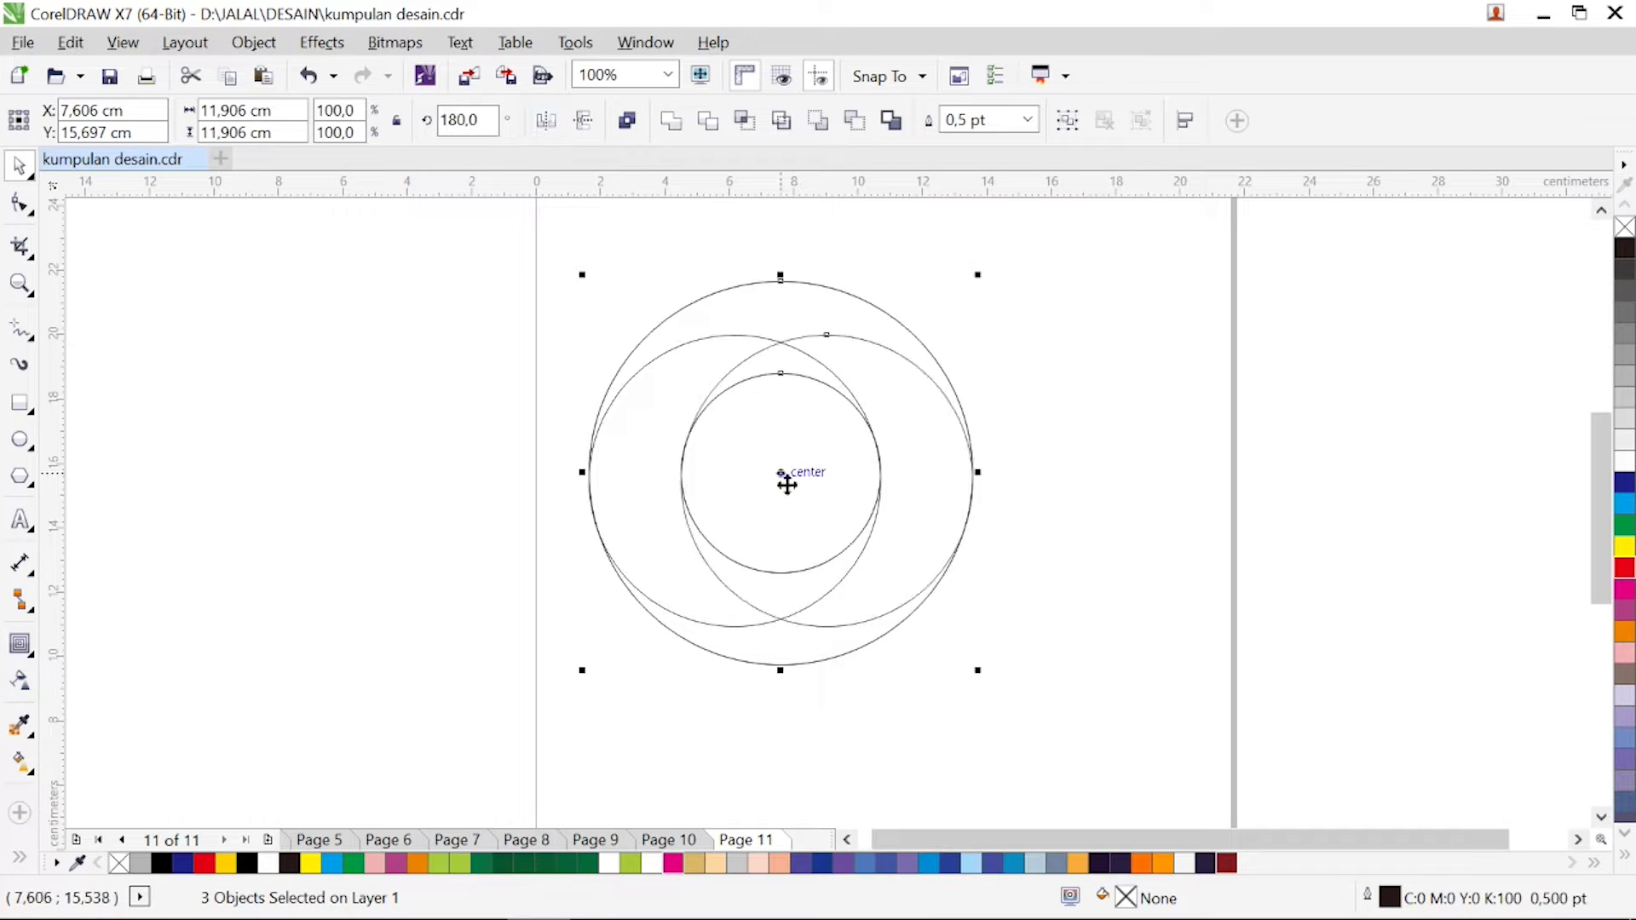
{"action": "left_click_drag", "start_coordinate": [788, 483], "coordinate": [857, 555]}
{"action": "scroll", "coordinate": [895, 554], "scroll_direction": "up", "scroll_amount": 1}
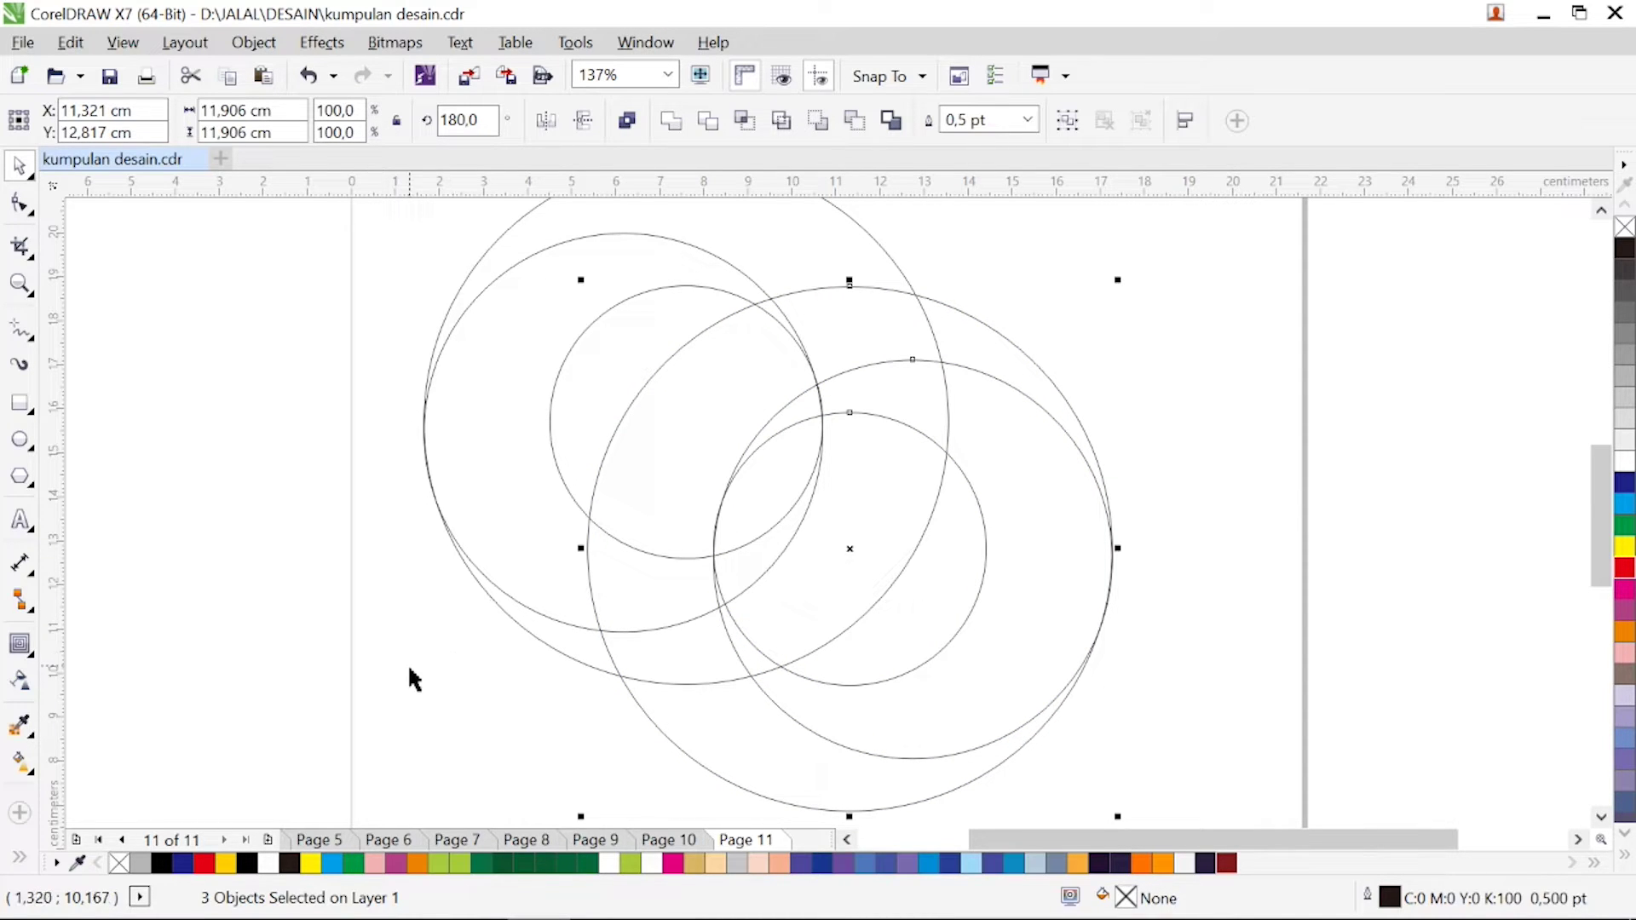
Step: Smart Fill the adjoining regions of the lower-right crescent with blue-grey and a 0.567 pt black outline
{"action": "left_click", "coordinate": [19, 857]}
{"action": "left_click", "coordinate": [65, 737]}
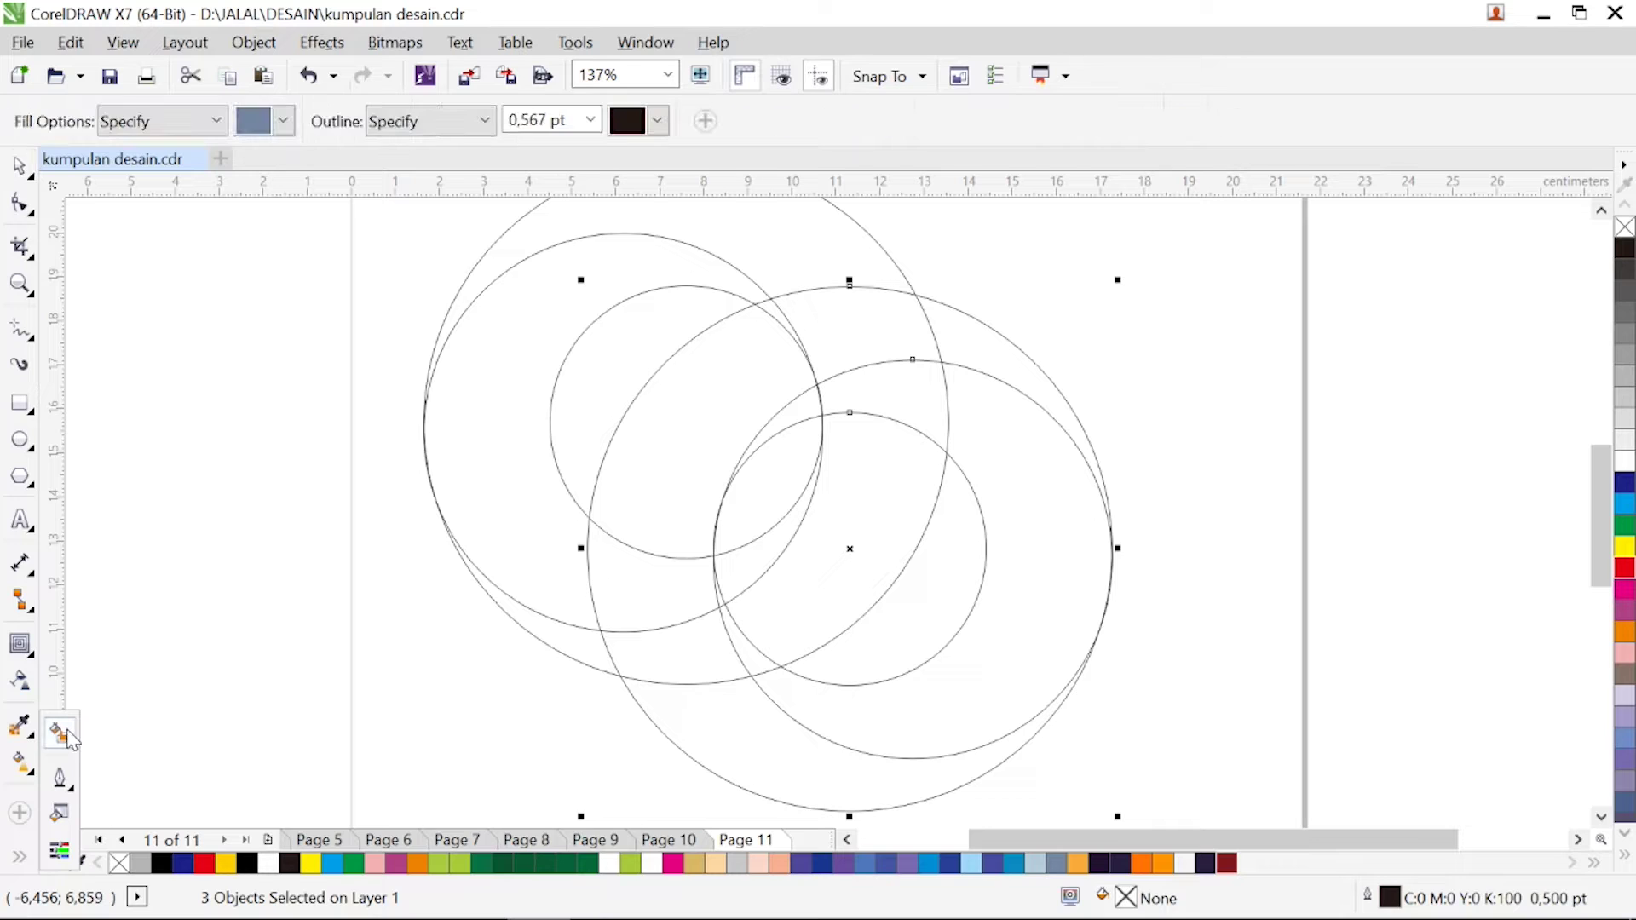
{"action": "left_click", "coordinate": [726, 431]}
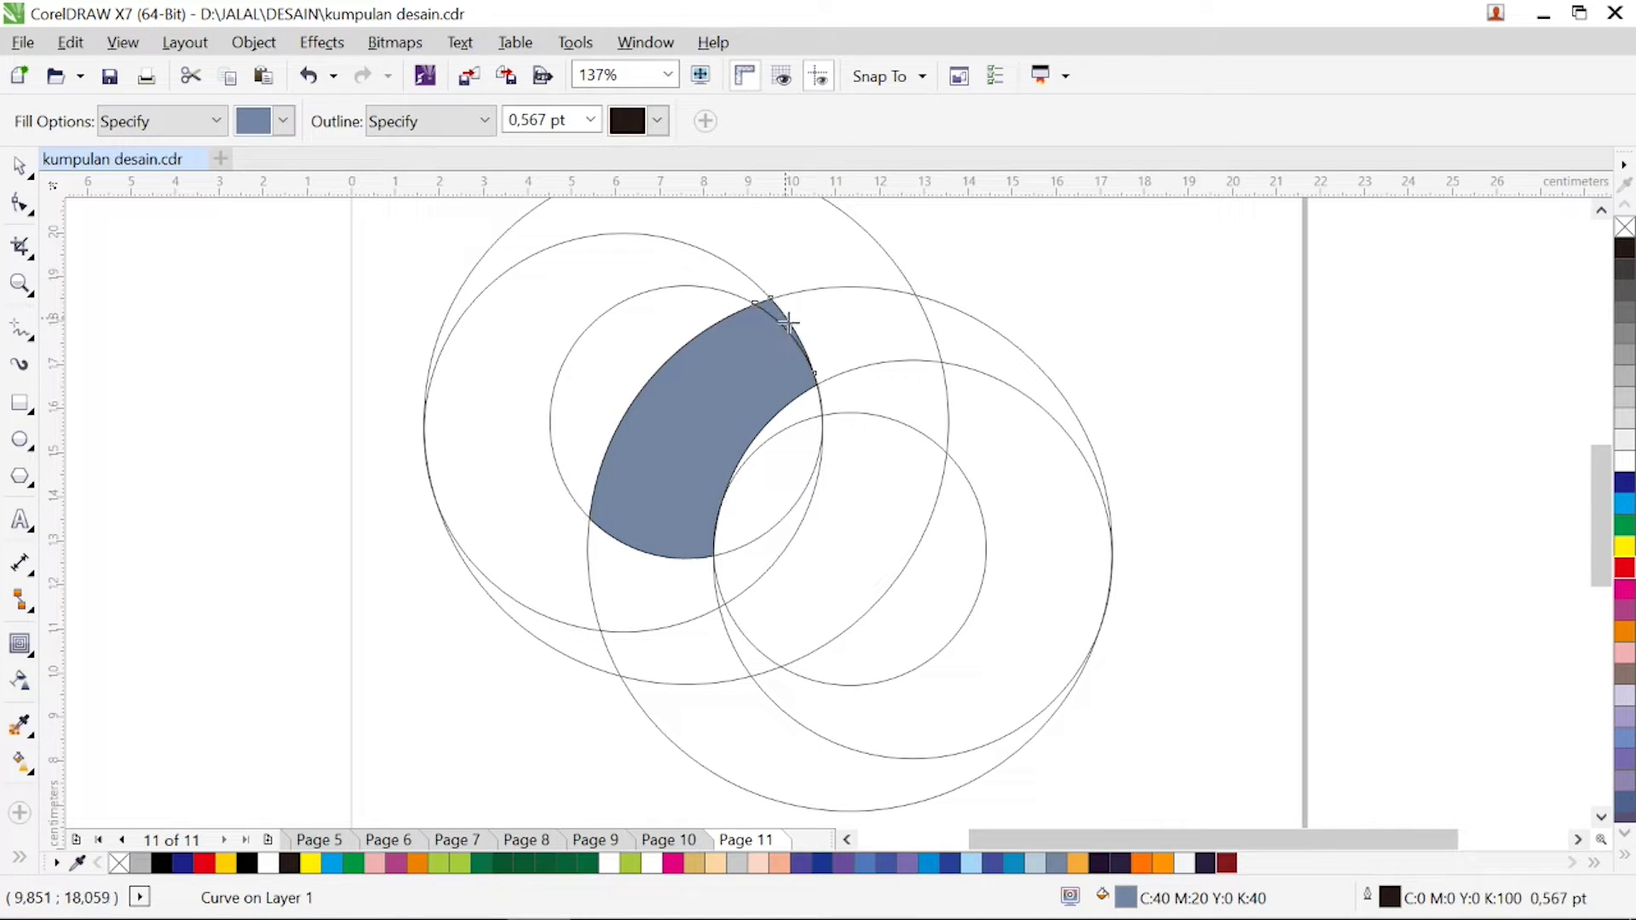
{"action": "left_click", "coordinate": [672, 594]}
{"action": "left_click", "coordinate": [696, 653]}
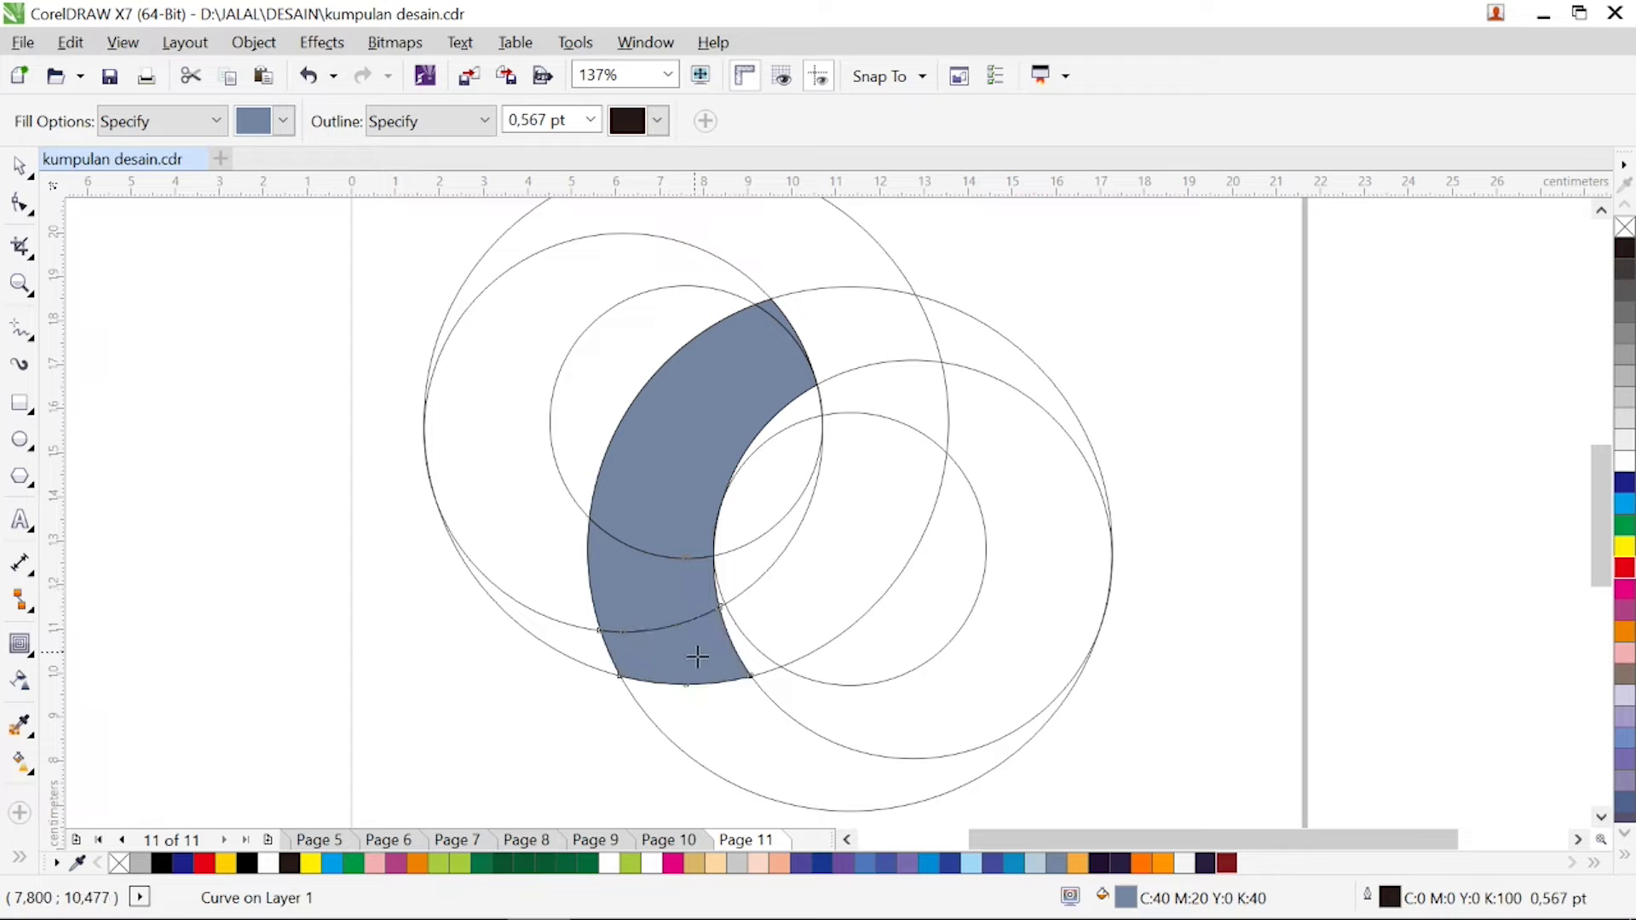
{"action": "left_click", "coordinate": [748, 739]}
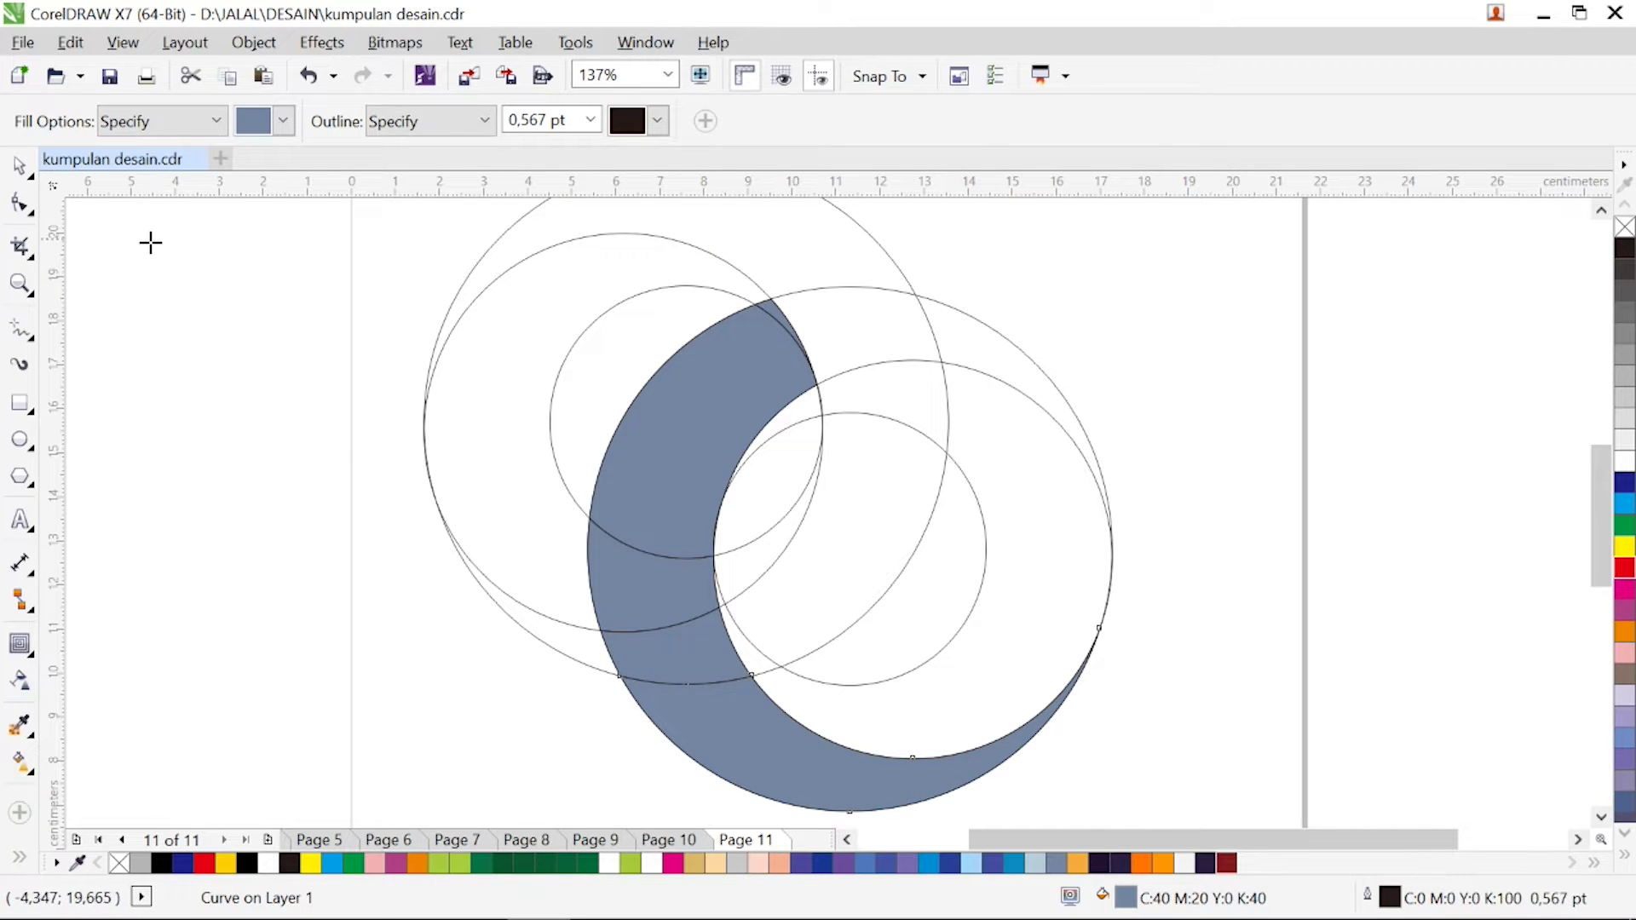
Step: Weld the four filled pieces of the lower-right crescent into one shape
{"action": "left_click", "coordinate": [14, 167]}
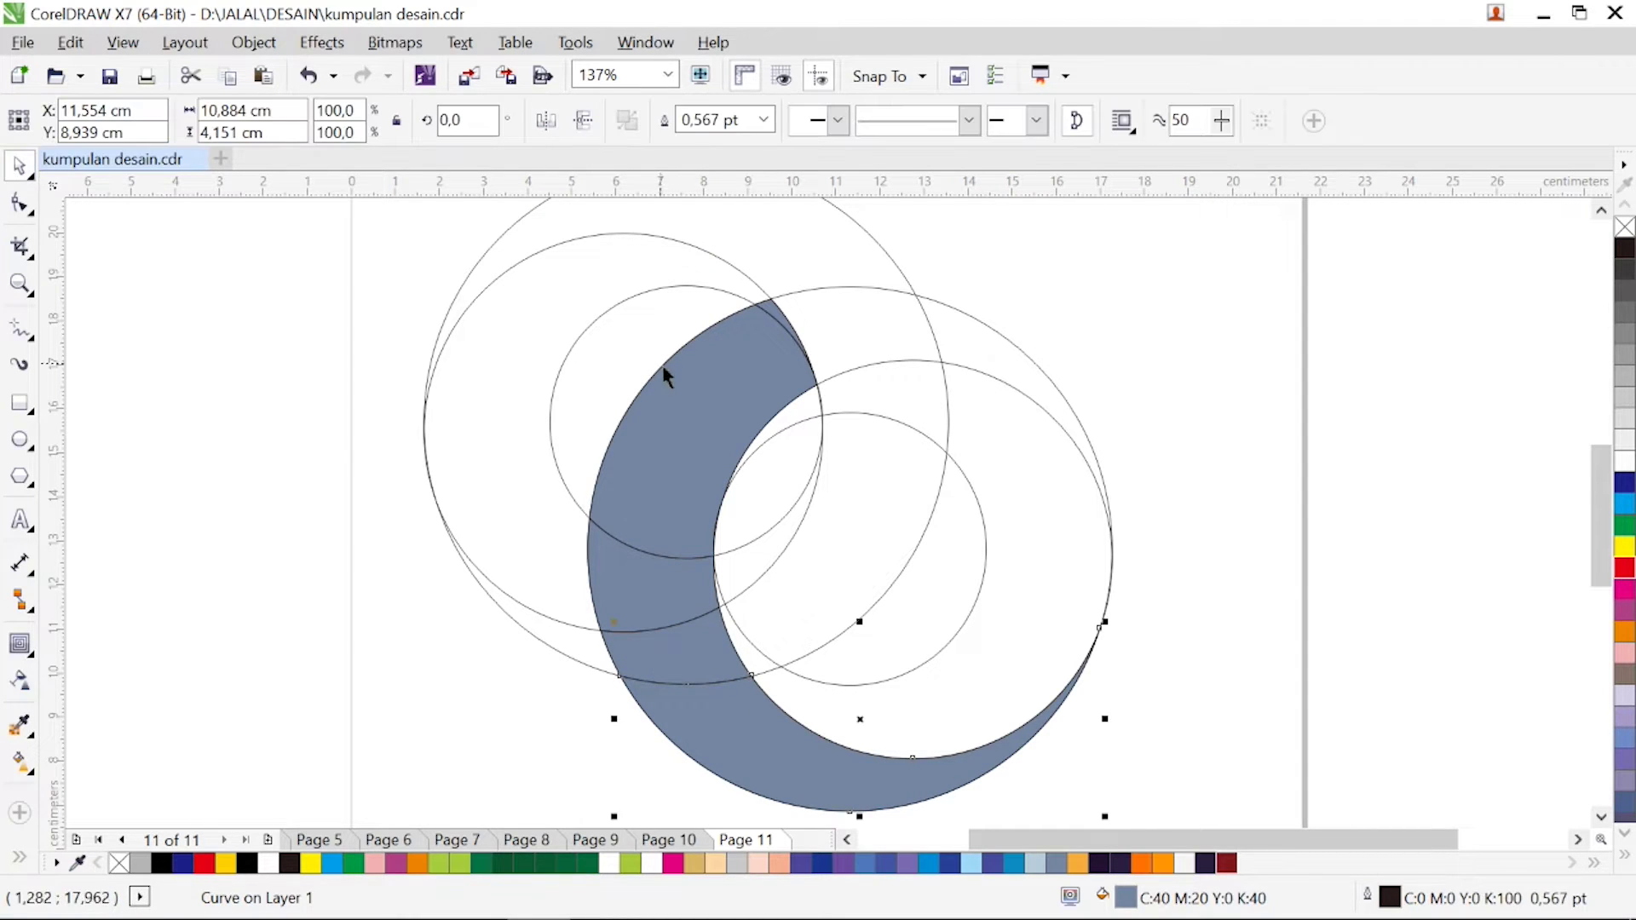
{"action": "left_click", "coordinate": [776, 314], "text": "shift"}
{"action": "left_click", "coordinate": [665, 577], "text": "shift"}
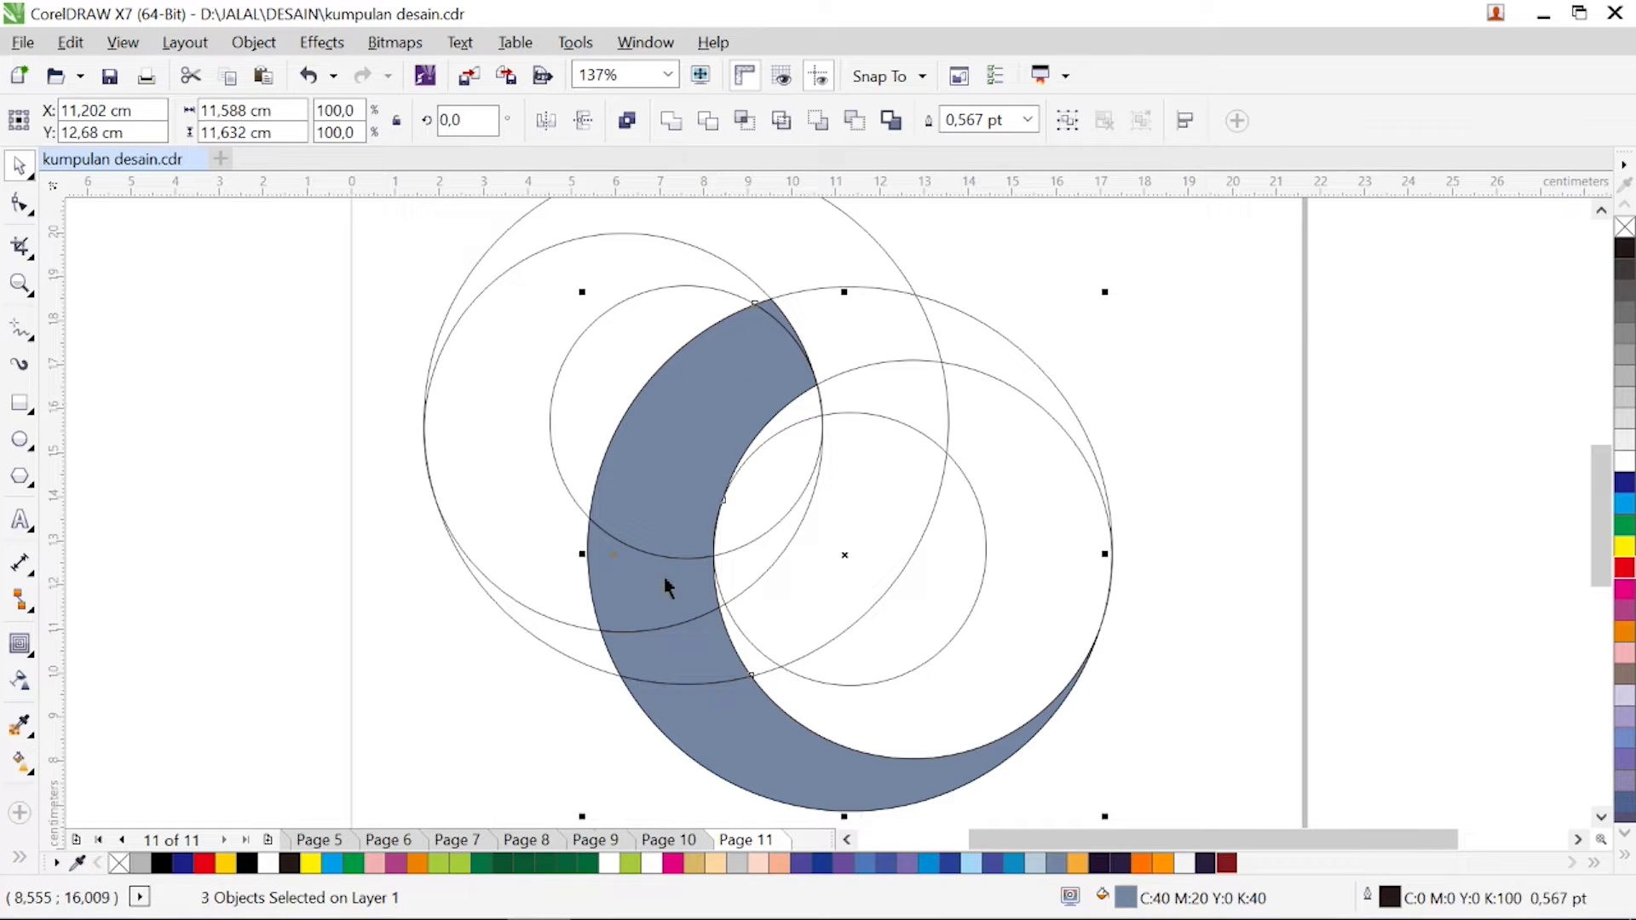
{"action": "left_click", "coordinate": [668, 599], "text": "shift"}
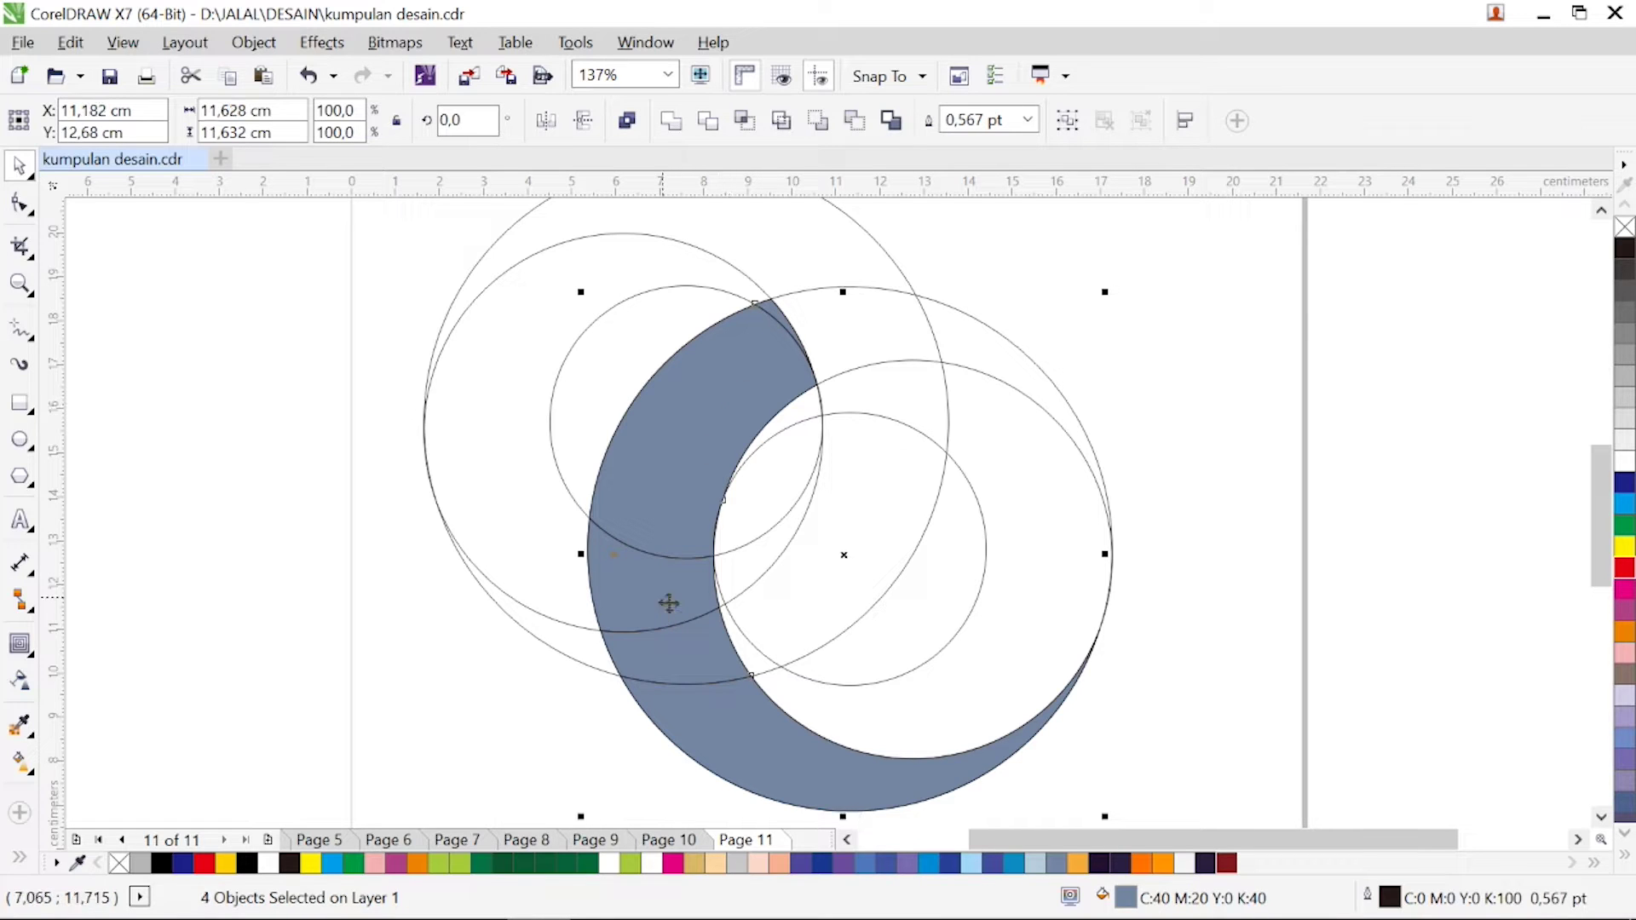
{"action": "left_click", "coordinate": [670, 121]}
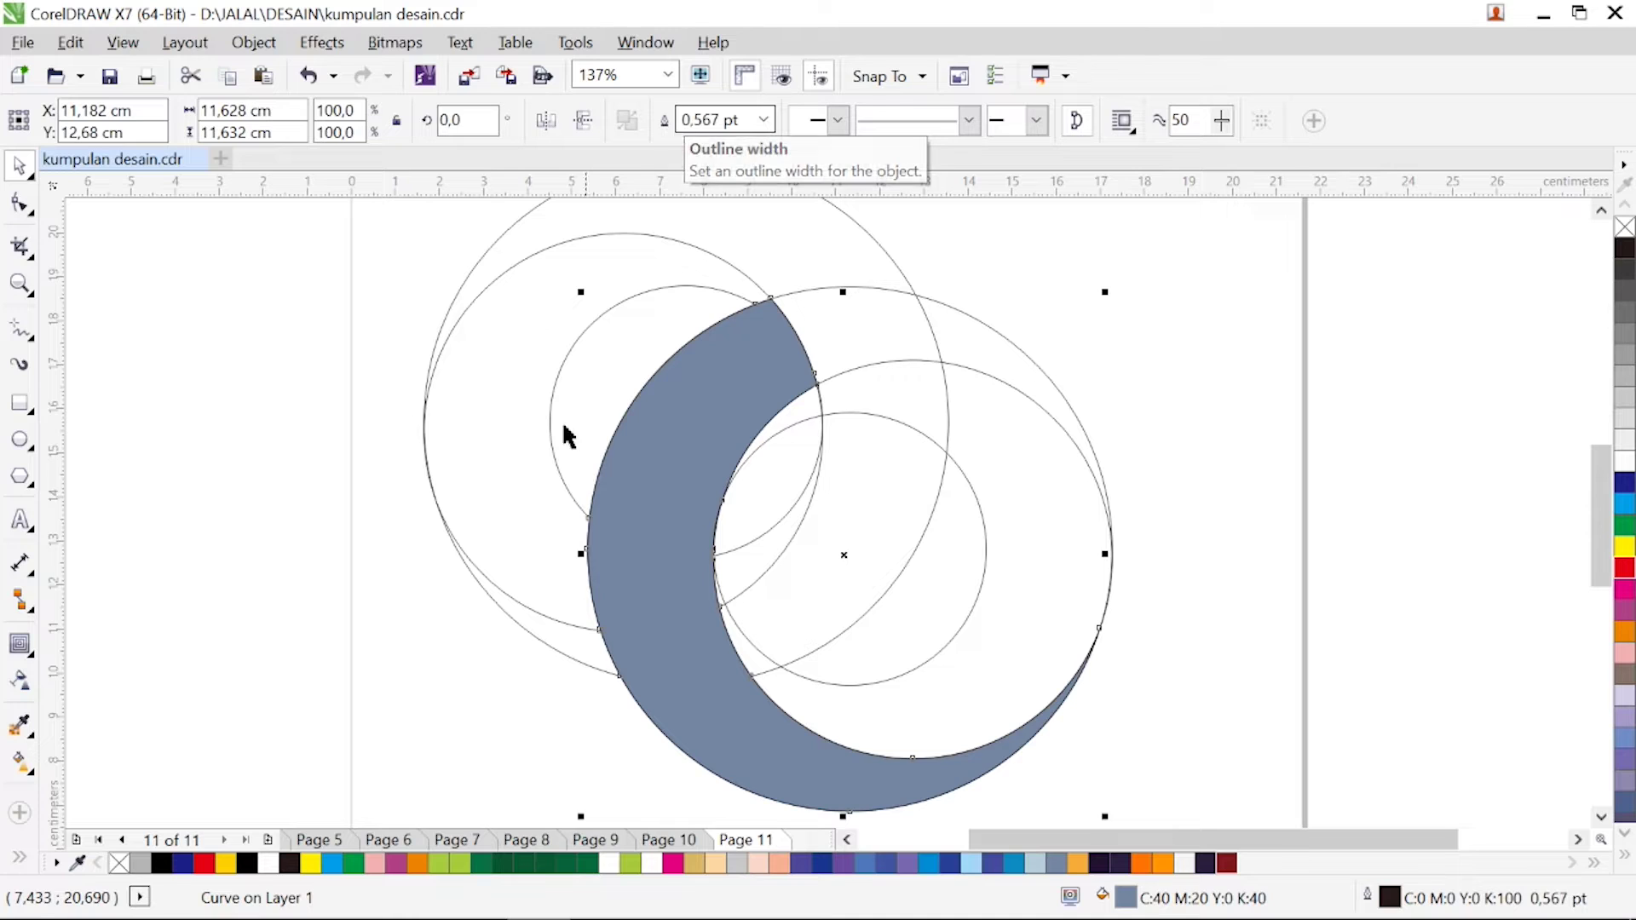
{"action": "left_click", "coordinate": [406, 641]}
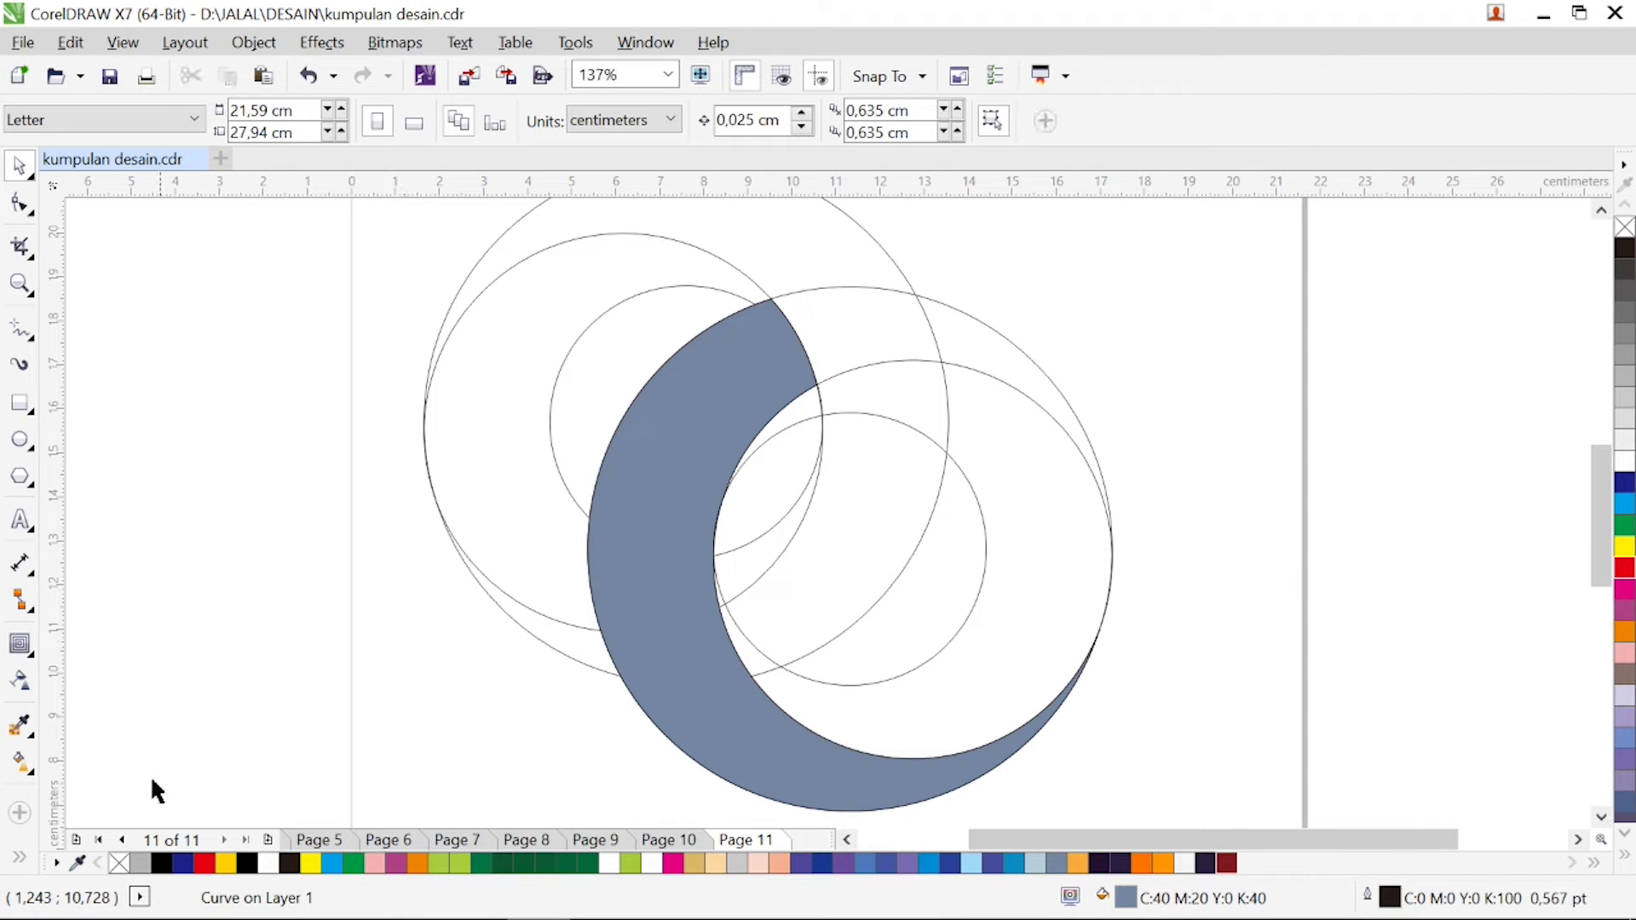
Step: Smart Fill the adjoining regions of the upper-left crescent with the same blue-grey, from its inner end to its thin tip
{"action": "left_click", "coordinate": [20, 859]}
{"action": "left_click", "coordinate": [59, 733]}
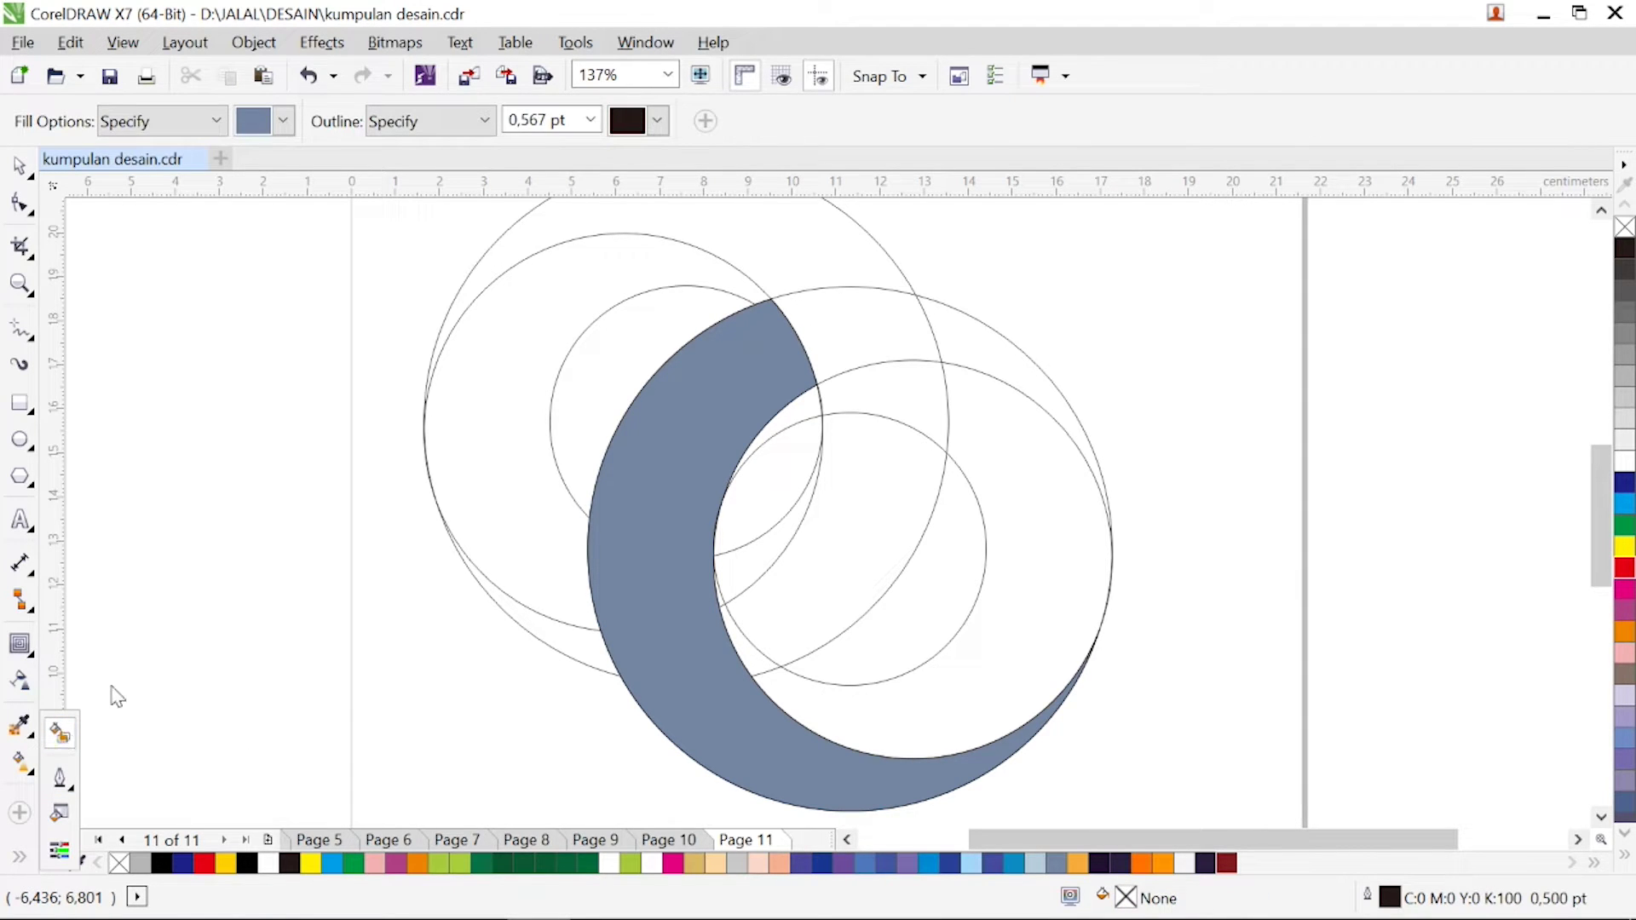
{"action": "left_click", "coordinate": [883, 530]}
{"action": "left_click", "coordinate": [892, 391]}
{"action": "left_click", "coordinate": [851, 333]}
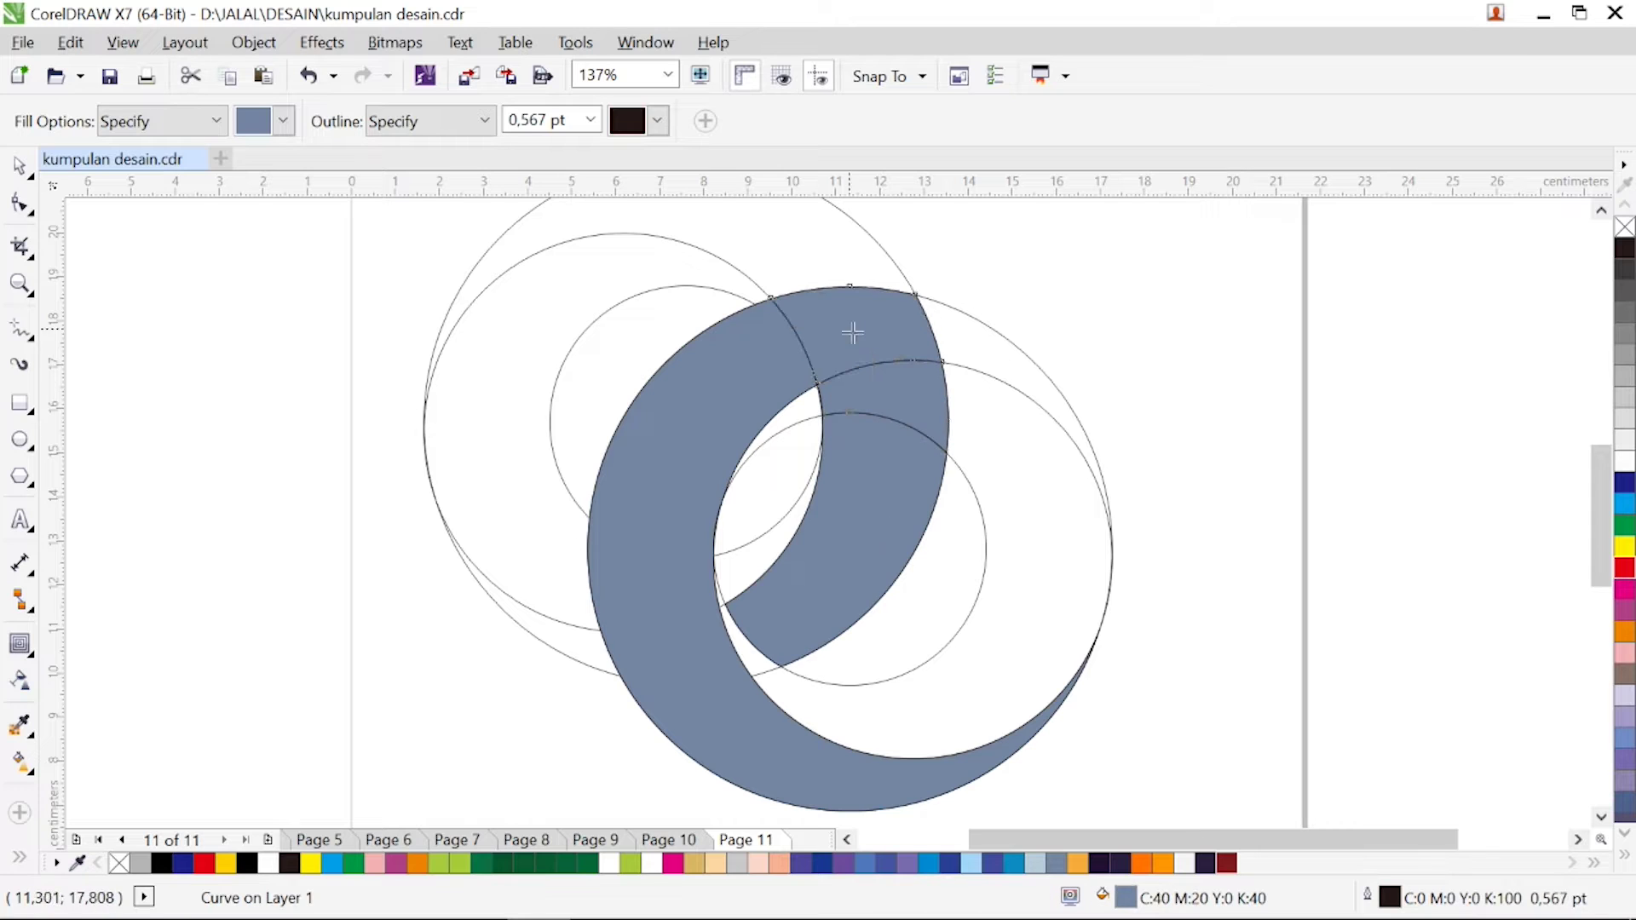
{"action": "left_click", "coordinate": [787, 262]}
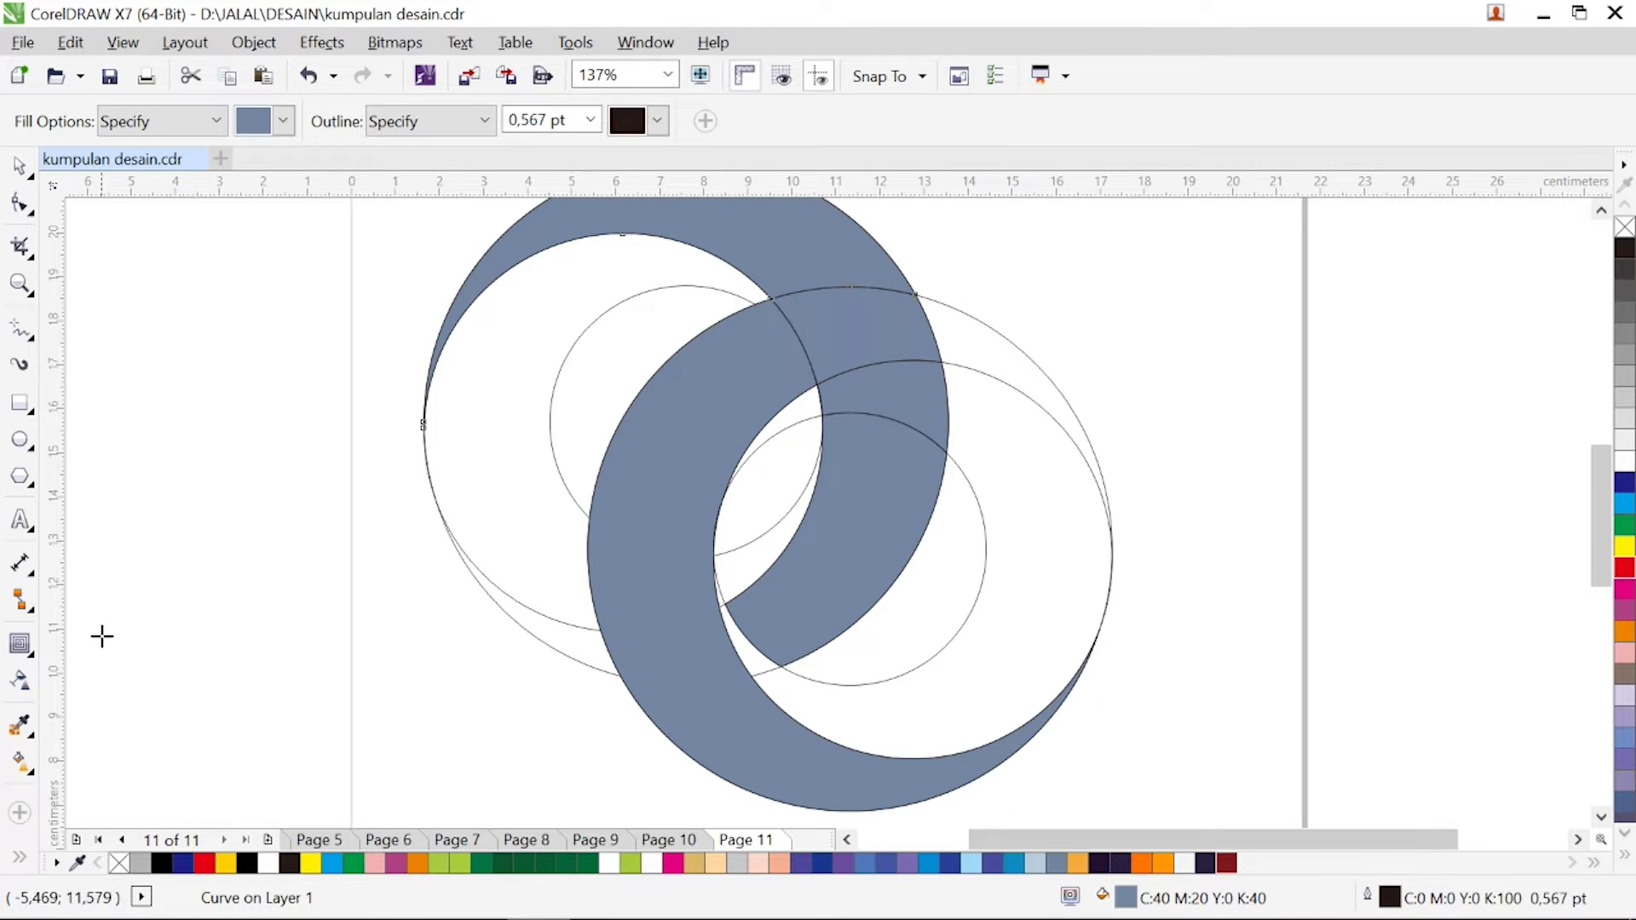
Step: Weld the four filled pieces of the upper-left crescent into one shape
{"action": "left_click", "coordinate": [19, 164]}
{"action": "scroll", "coordinate": [1602, 490], "scroll_direction": "up", "scroll_amount": 1}
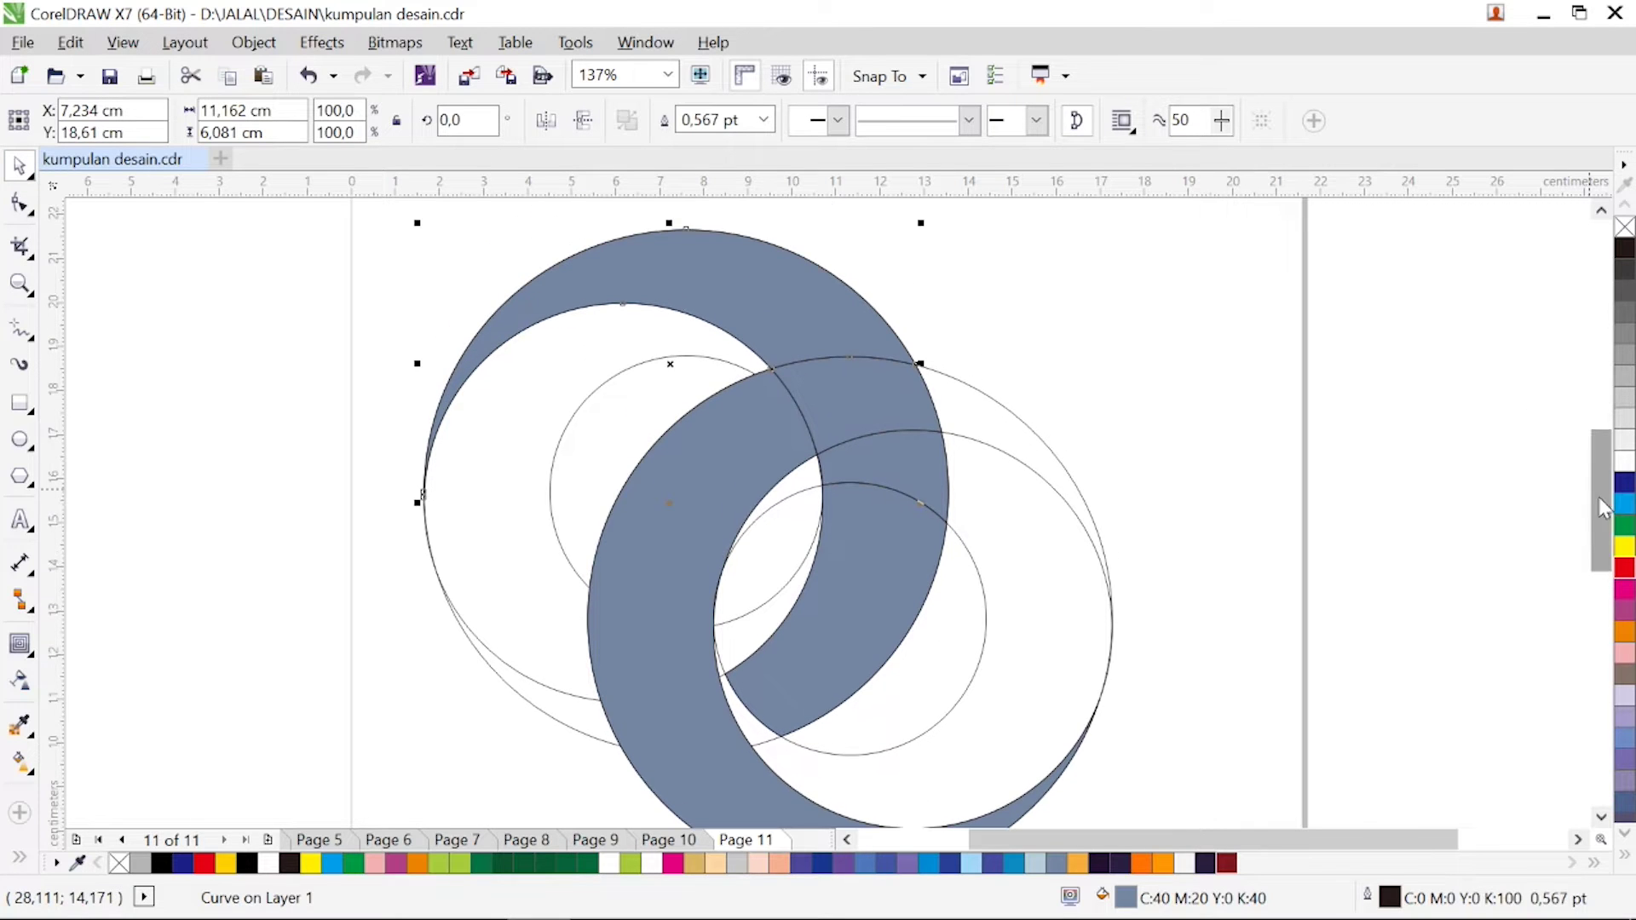
{"action": "left_click", "coordinate": [833, 405], "text": "shift"}
{"action": "left_click", "coordinate": [887, 516], "text": "shift"}
{"action": "left_click", "coordinate": [877, 573], "text": "shift"}
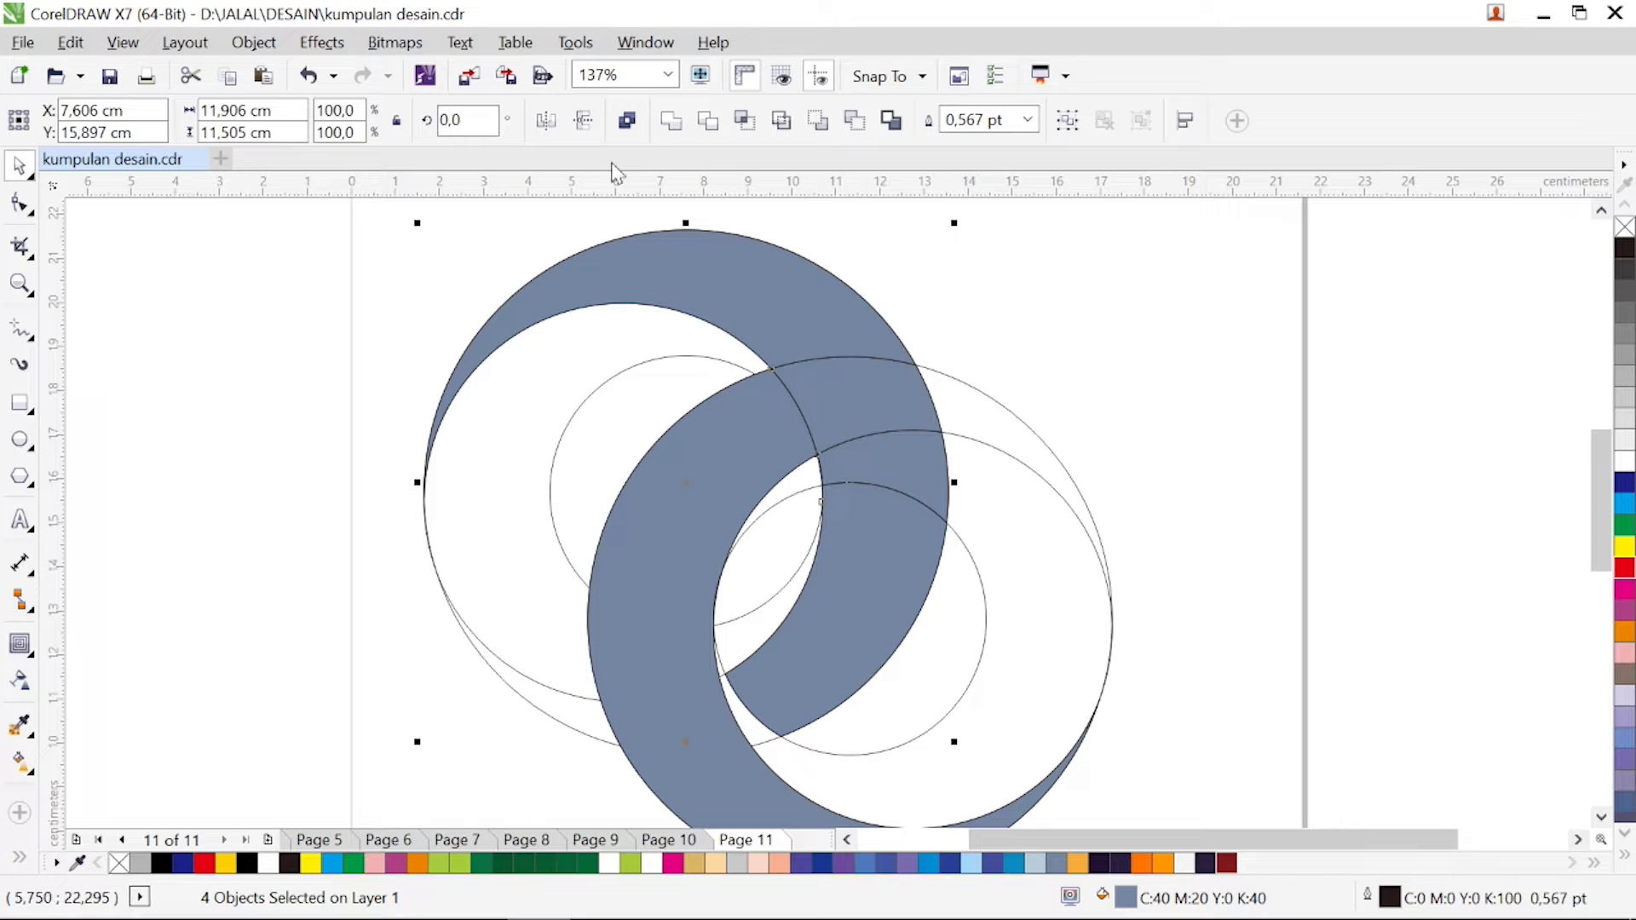
{"action": "left_click", "coordinate": [672, 122]}
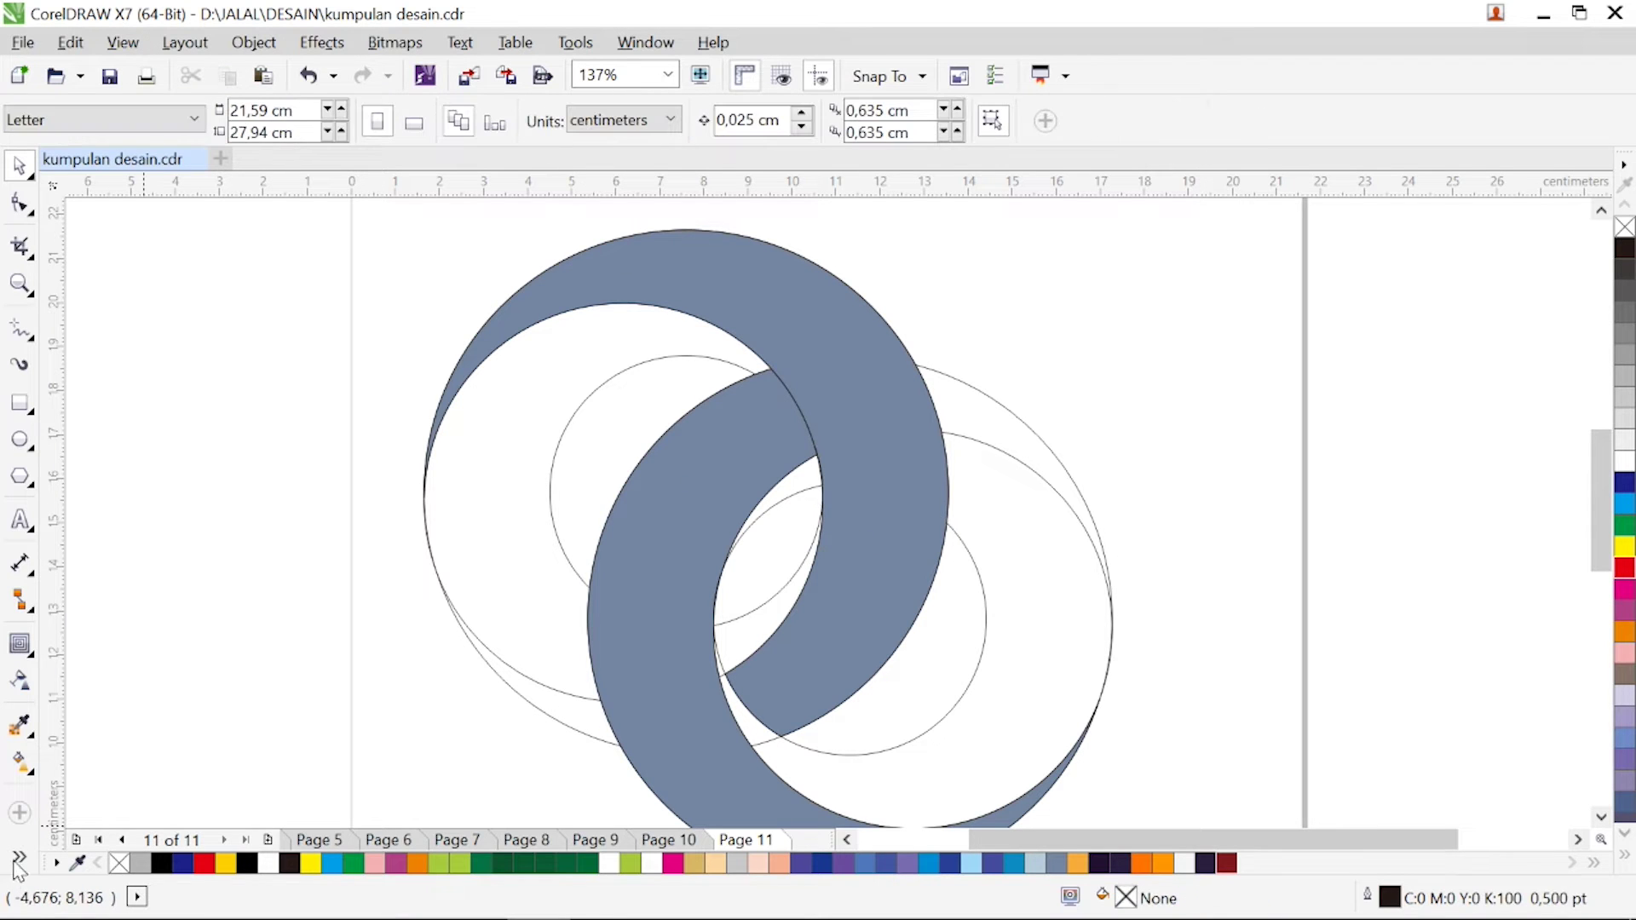
Step: Smart Fill the upper-left ring's inner band and the two slivers bordering the central opening with blue-grey and a 0.567 pt black outline
{"action": "left_click", "coordinate": [19, 857]}
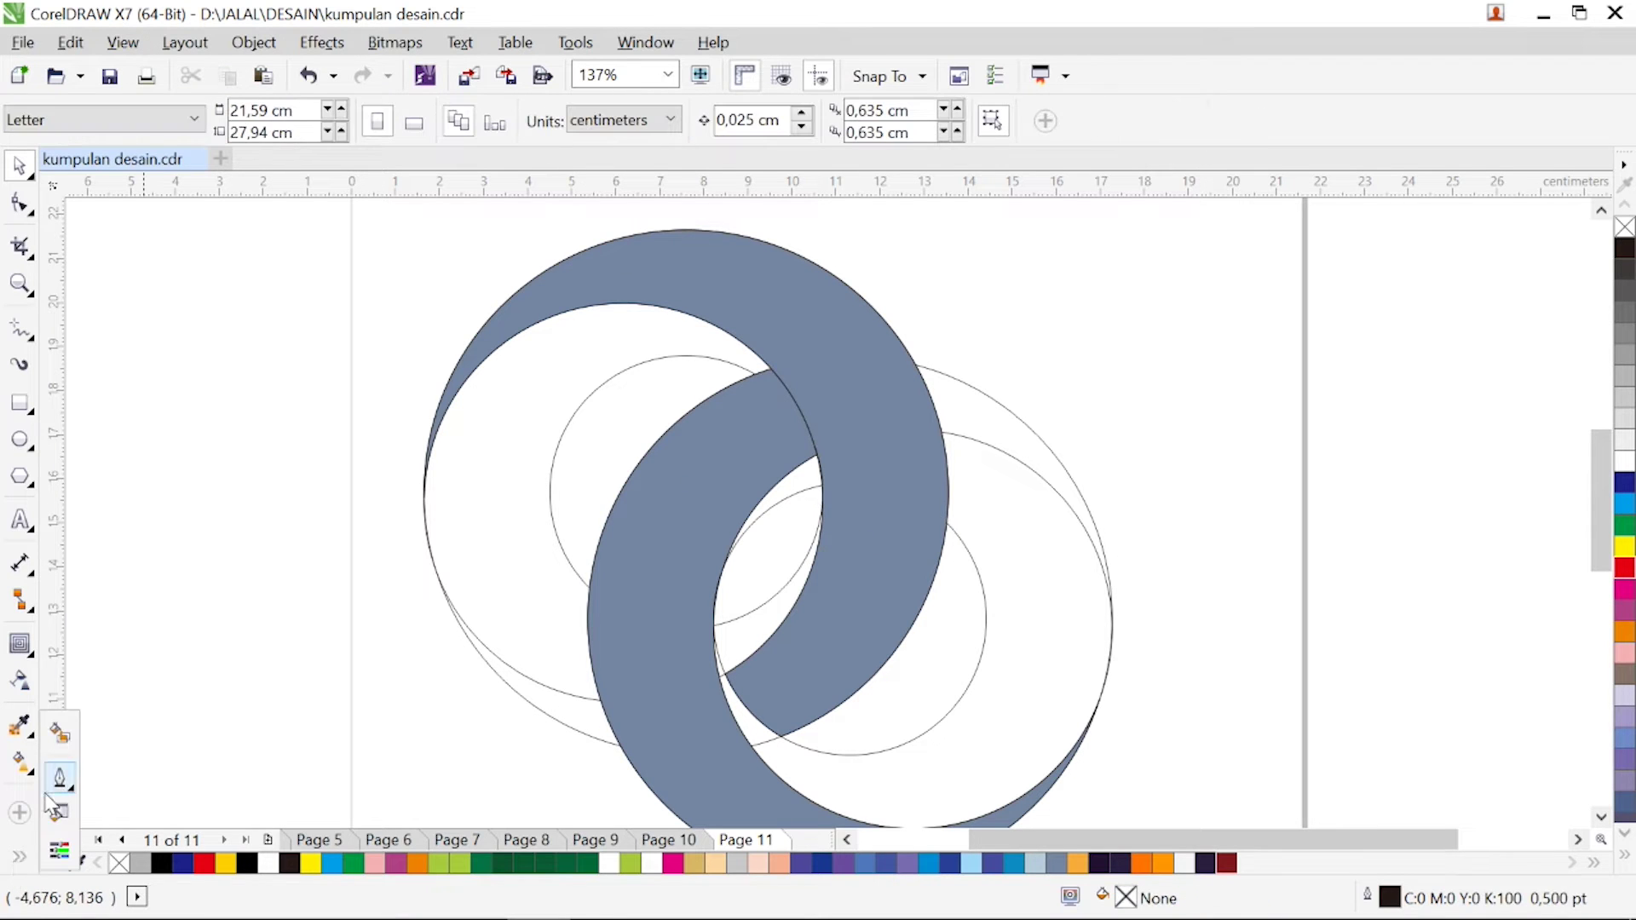
{"action": "left_click", "coordinate": [59, 733]}
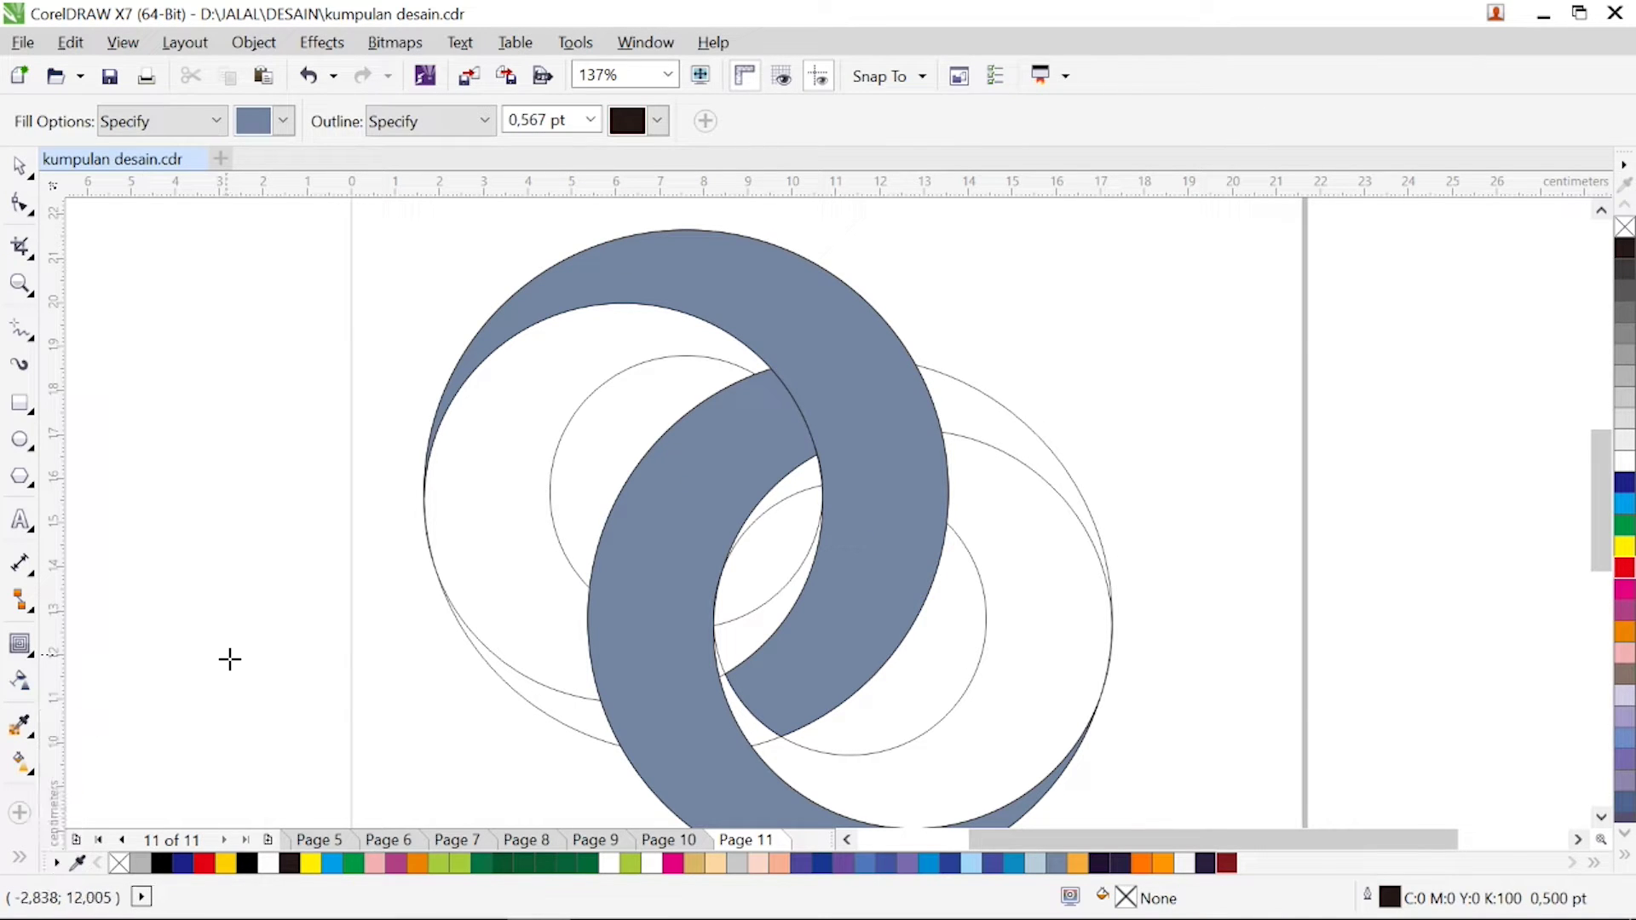
{"action": "left_click", "coordinate": [512, 440]}
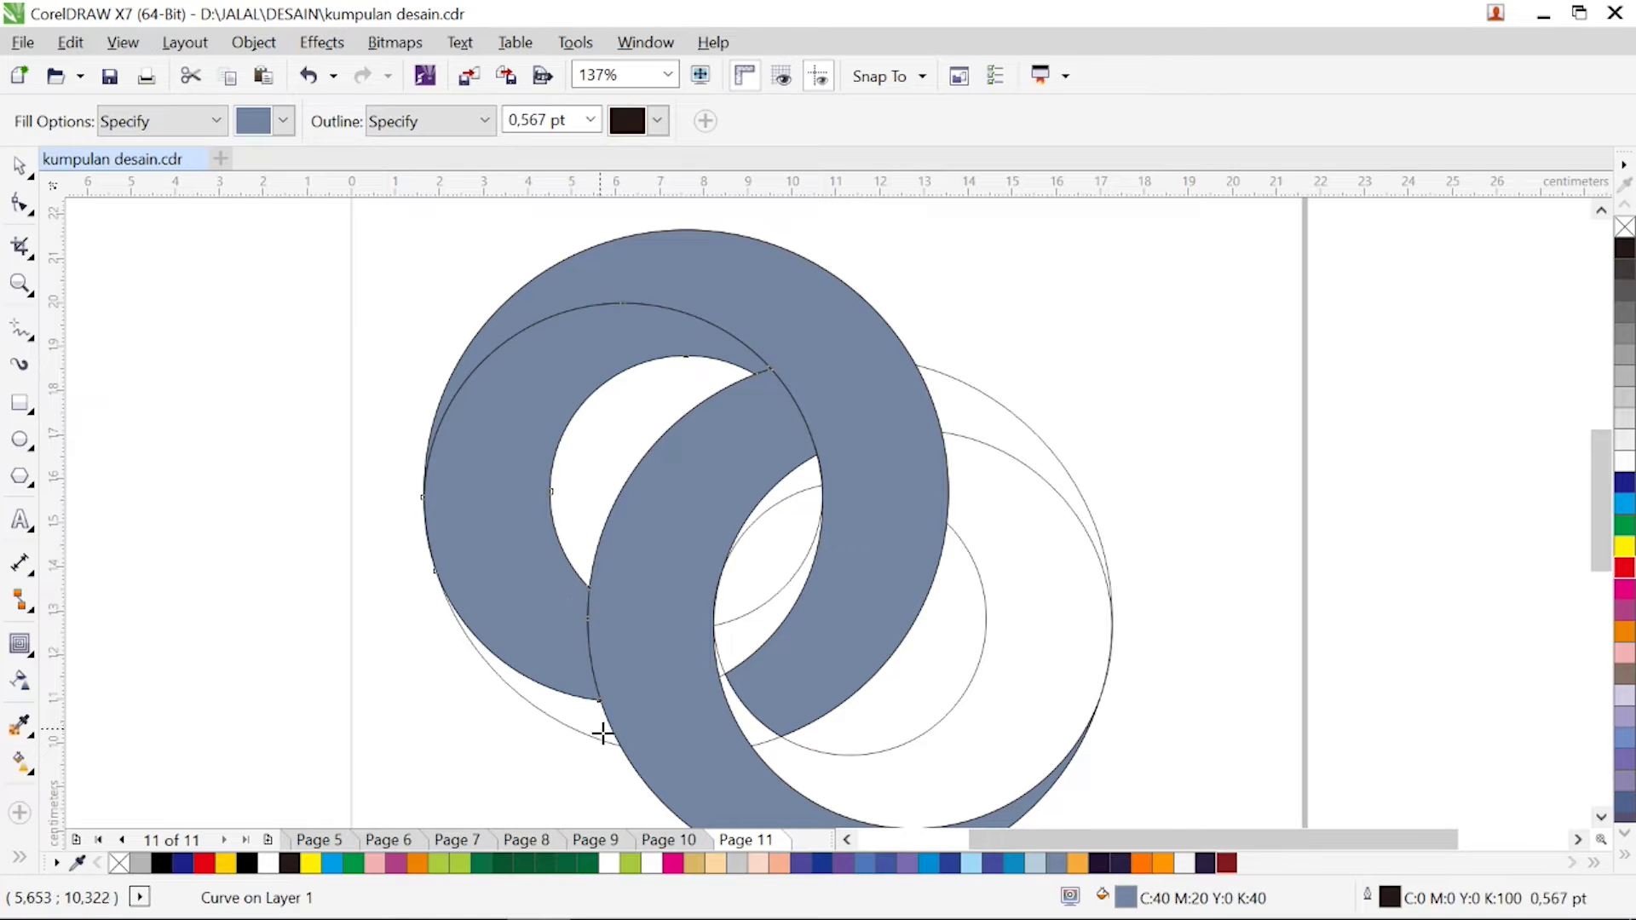
{"action": "left_click", "coordinate": [773, 612]}
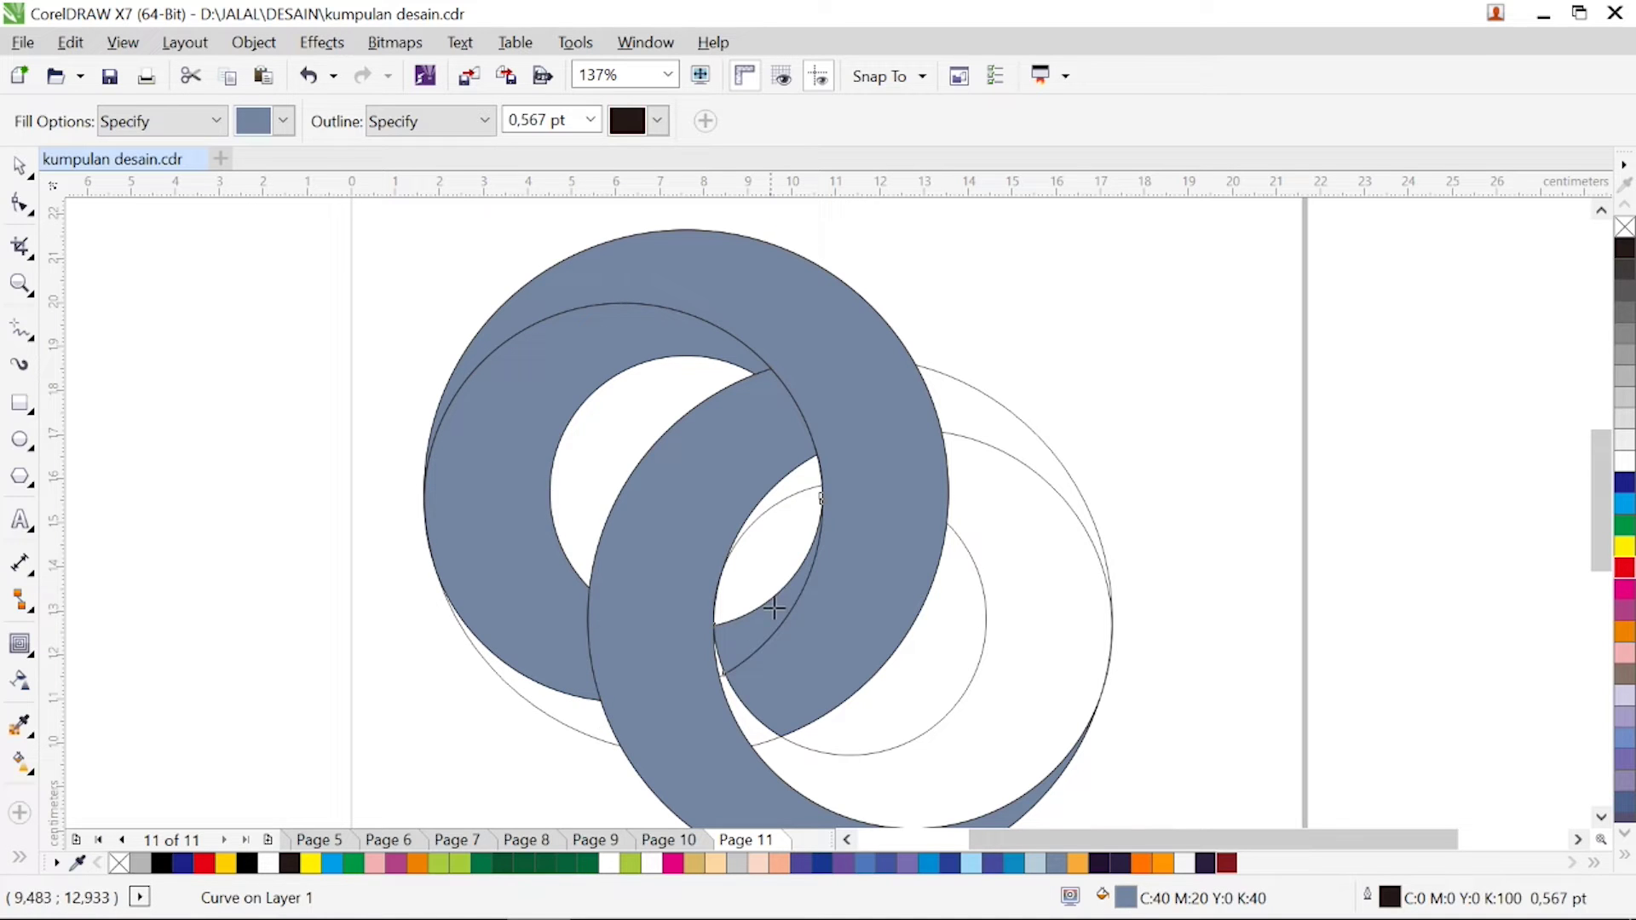
{"action": "left_click", "coordinate": [793, 488]}
Step: Smart Fill the small gap below the central opening, the lower-left outer sliver and the lower-right ring's remaining two regions with the same blue-grey
{"action": "scroll", "coordinate": [738, 727], "scroll_direction": "up", "scroll_amount": 2}
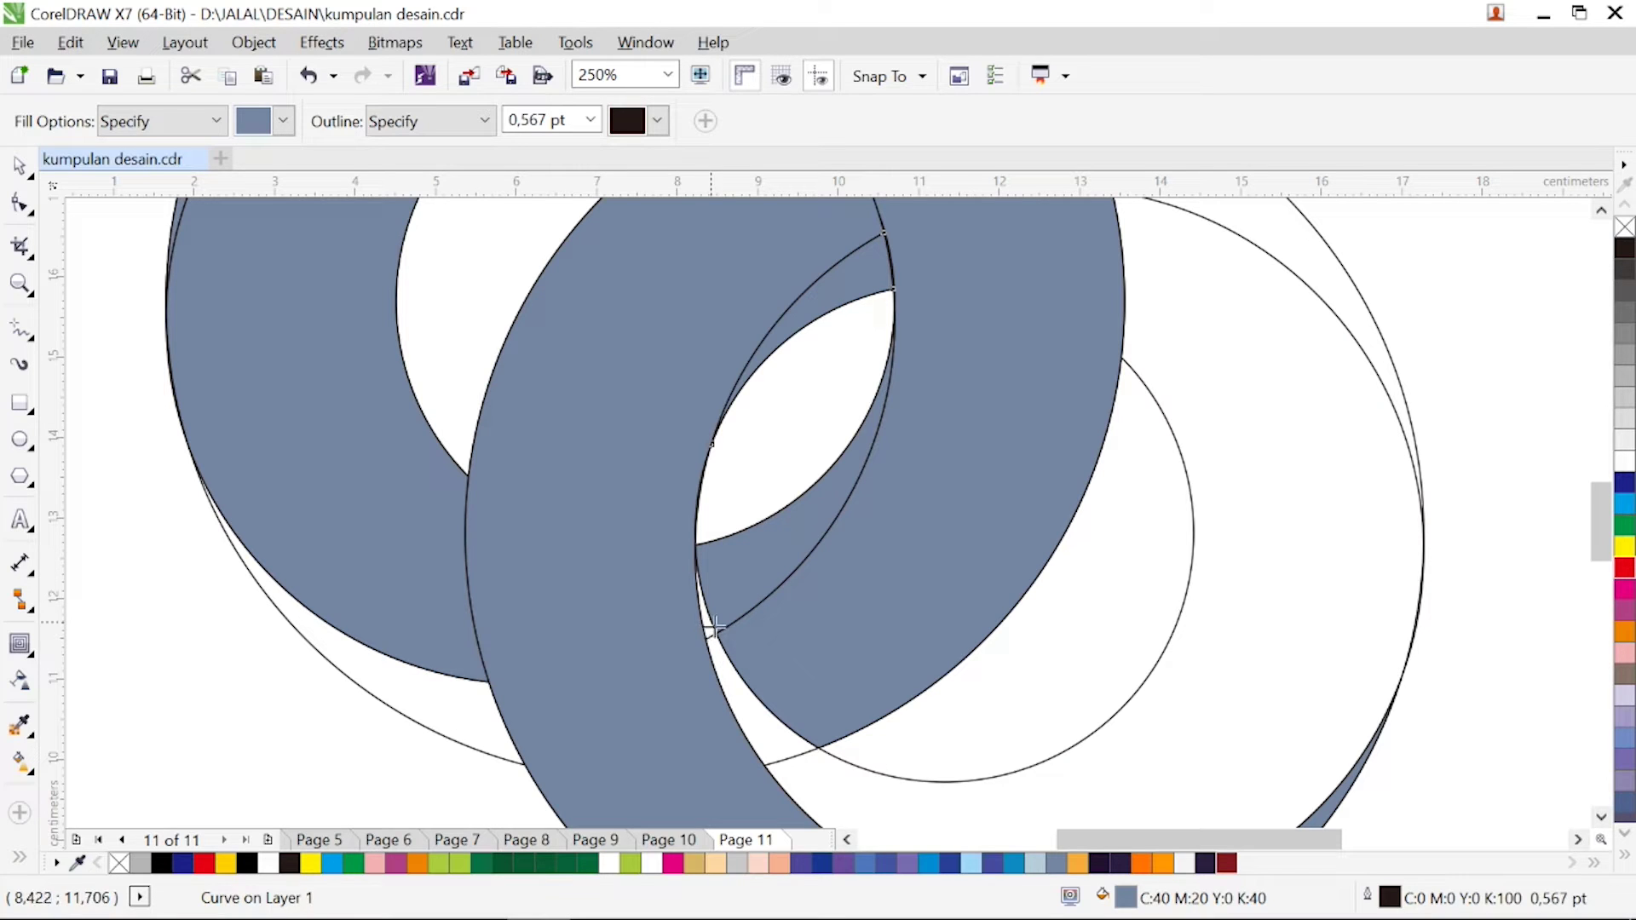
{"action": "left_click", "coordinate": [742, 696]}
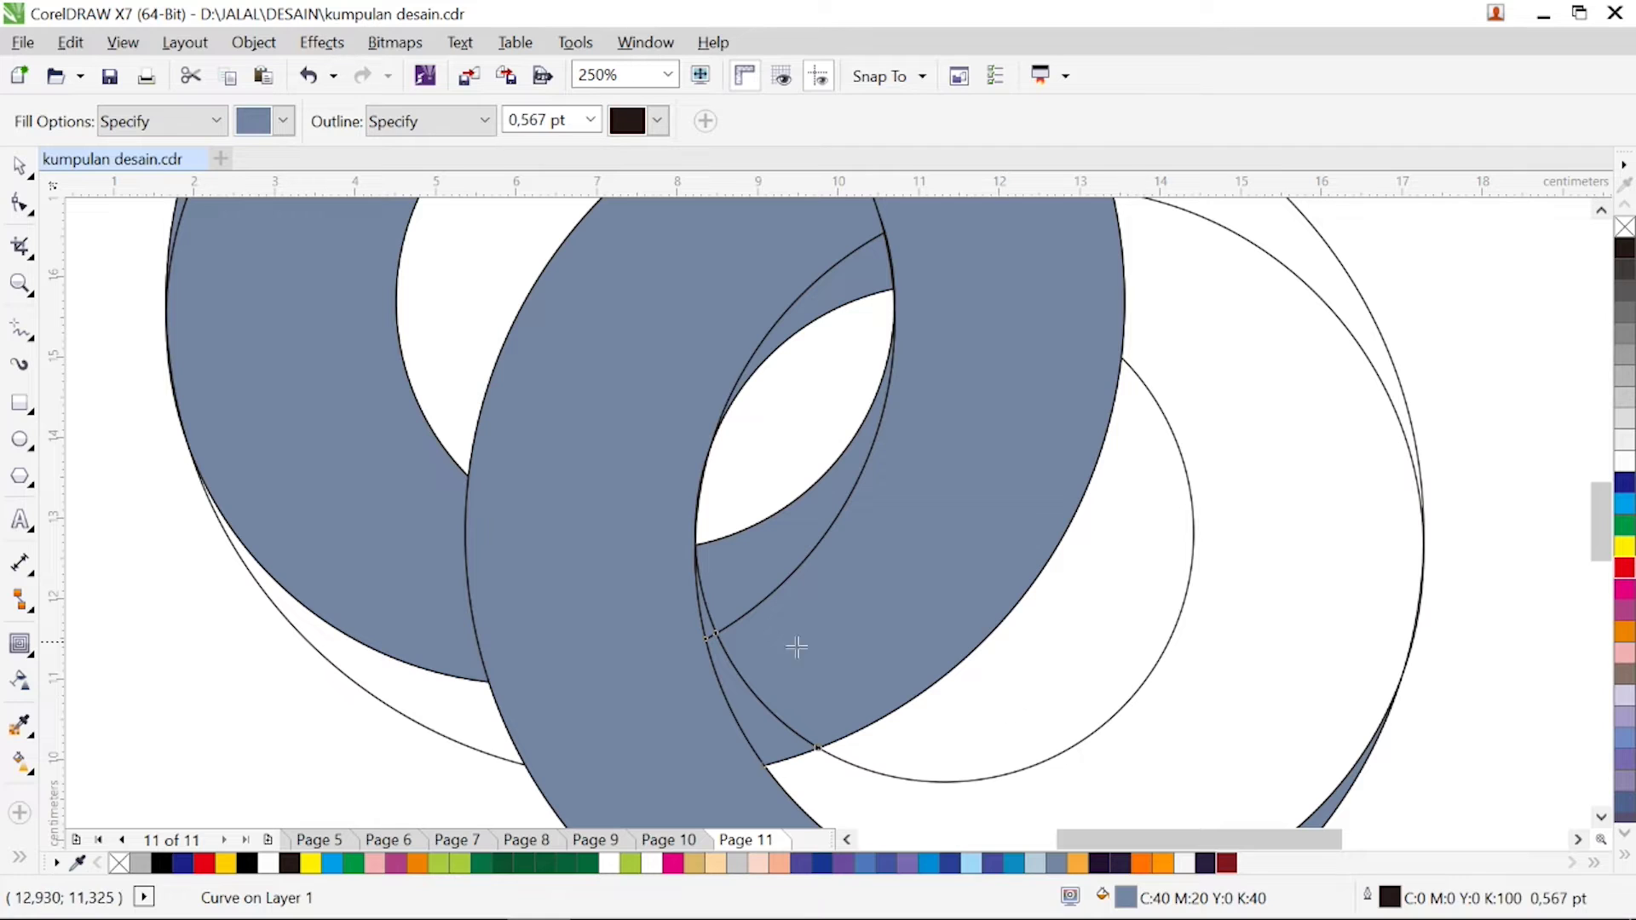
{"action": "left_click", "coordinate": [460, 726]}
{"action": "scroll", "coordinate": [763, 628], "scroll_direction": "down", "scroll_amount": 2}
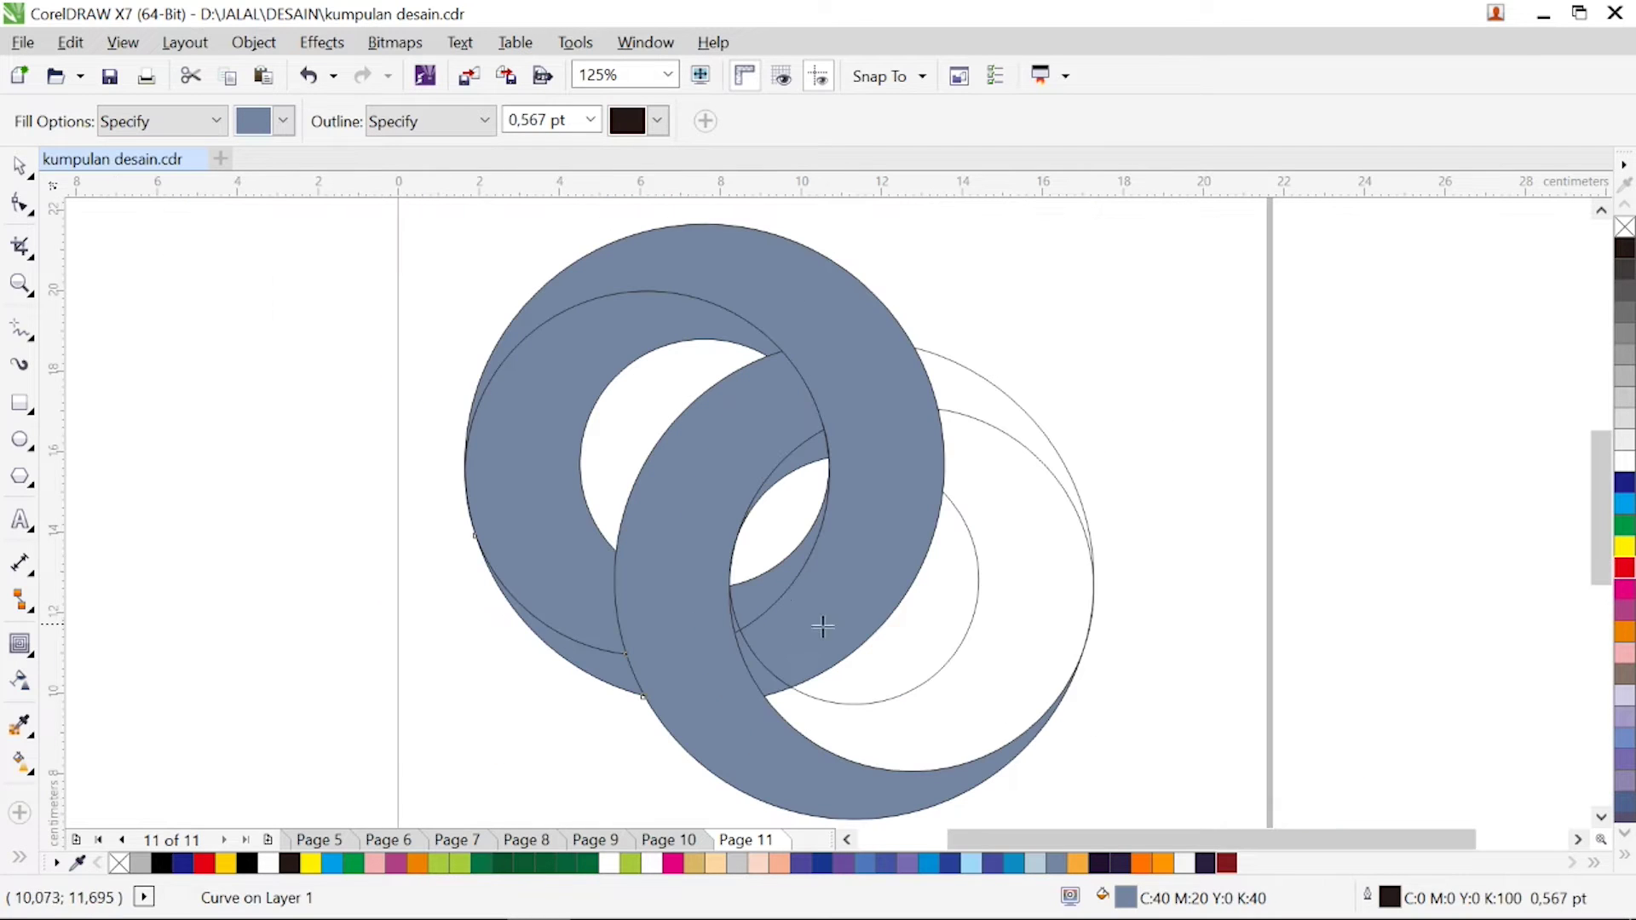
{"action": "left_click", "coordinate": [1025, 570]}
{"action": "left_click", "coordinate": [989, 404]}
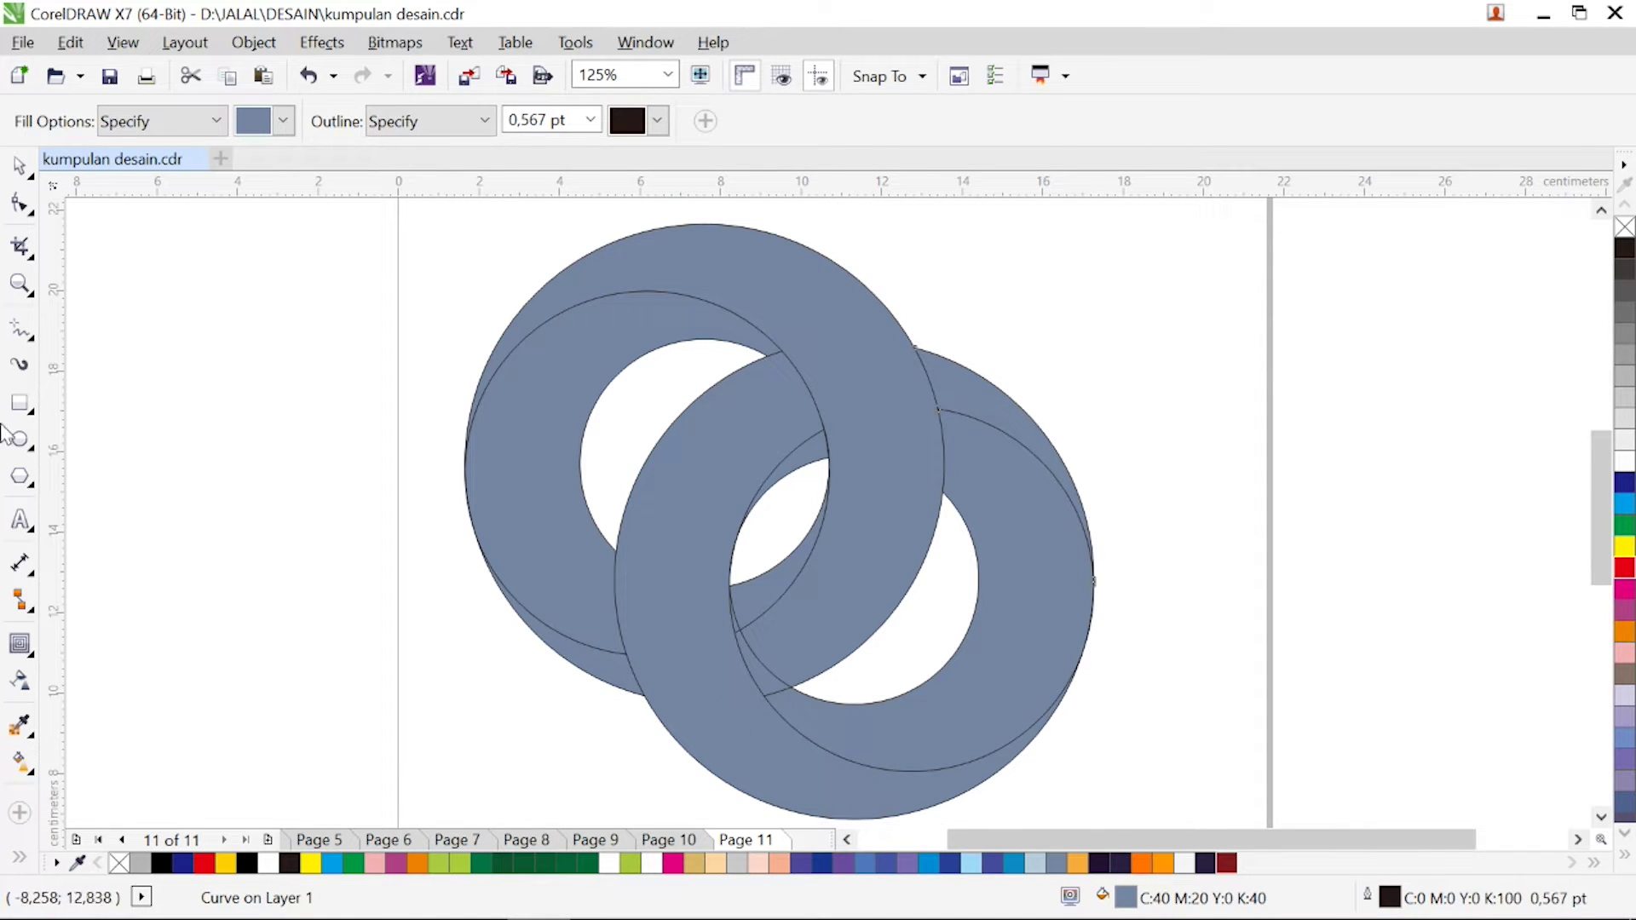
Step: Weld the small pieces below the central opening to the adjoining inner sliver and to the upper-left crescent's lower end
{"action": "left_click", "coordinate": [21, 166]}
{"action": "scroll", "coordinate": [738, 626], "scroll_direction": "up", "scroll_amount": 2}
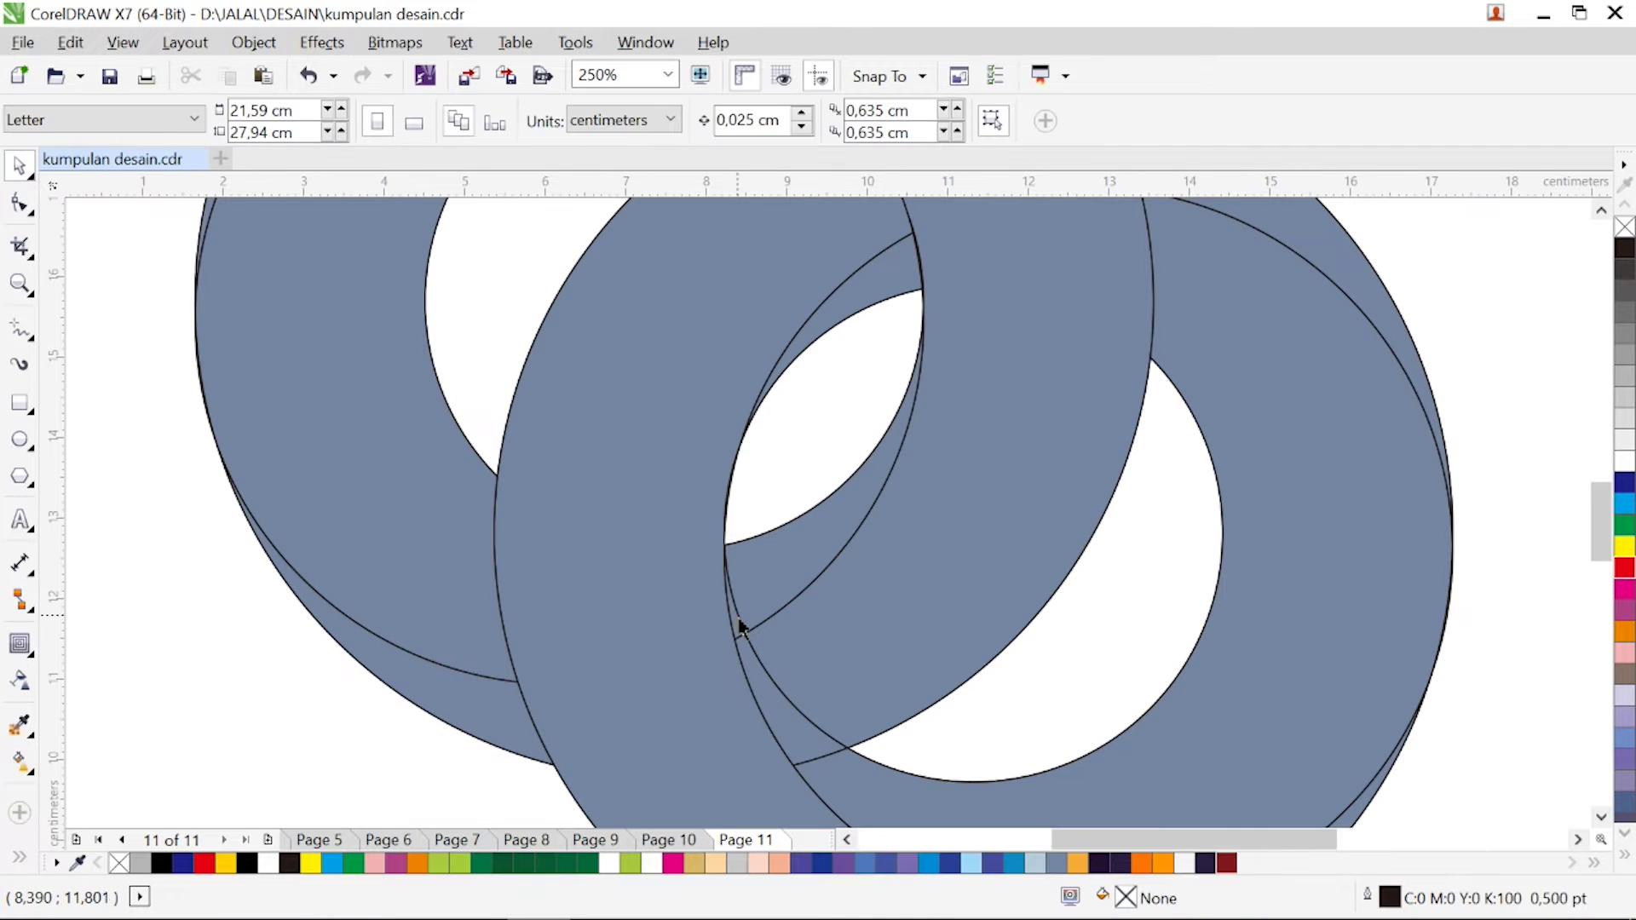
{"action": "left_click", "coordinate": [740, 630]}
{"action": "left_click", "coordinate": [789, 585], "text": "shift"}
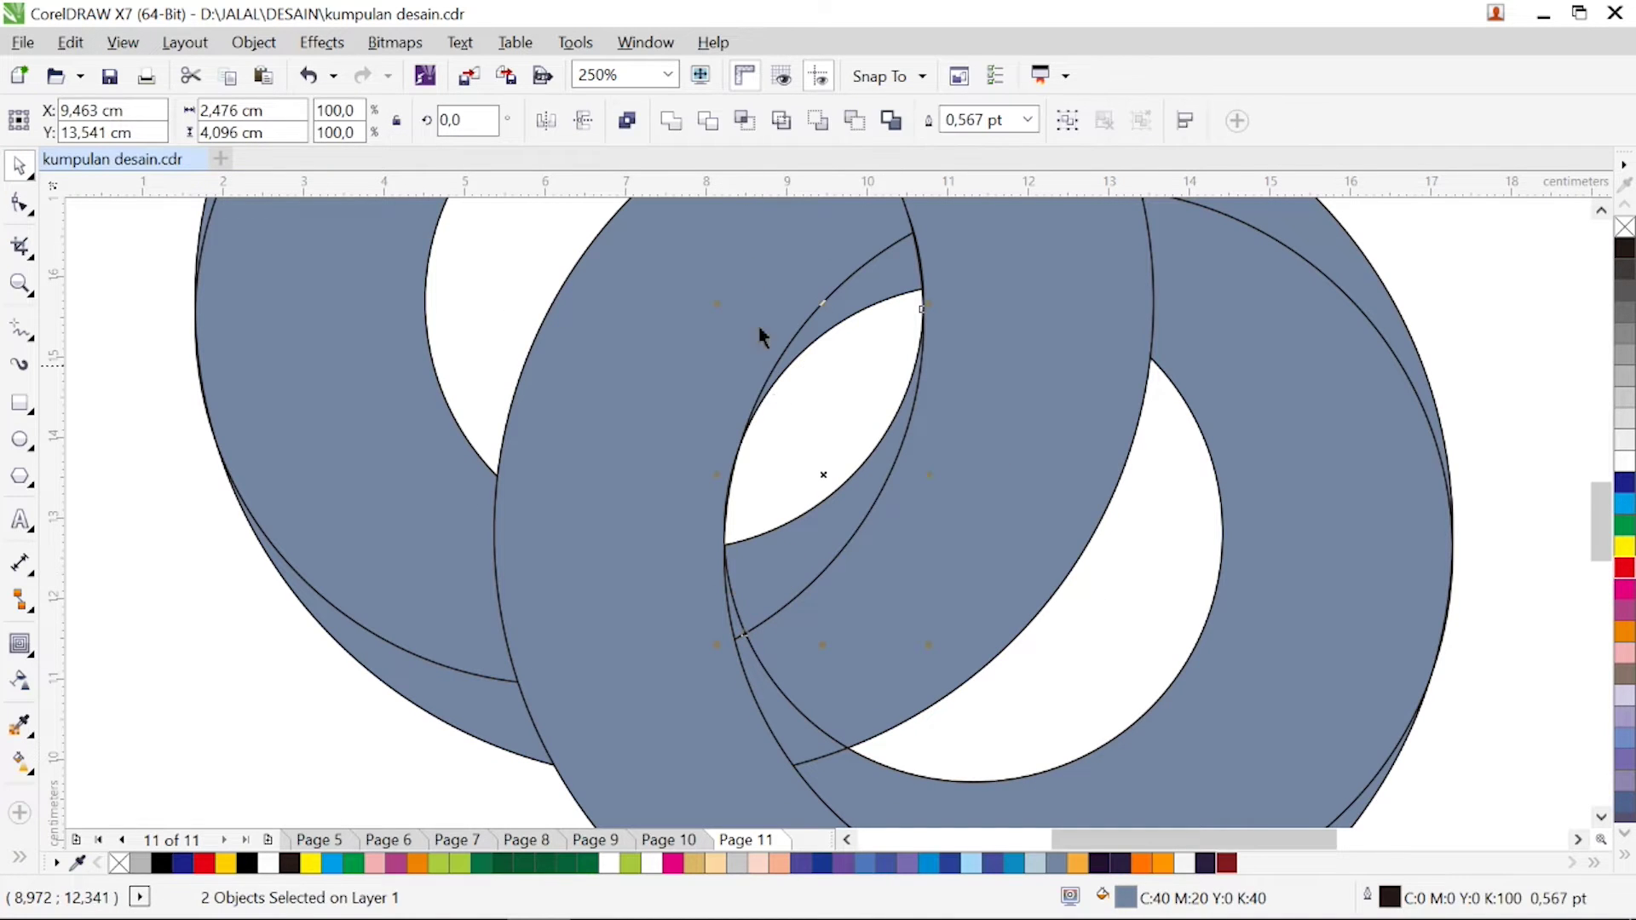
{"action": "left_click", "coordinate": [778, 719]}
{"action": "left_click", "coordinate": [910, 657], "text": "shift"}
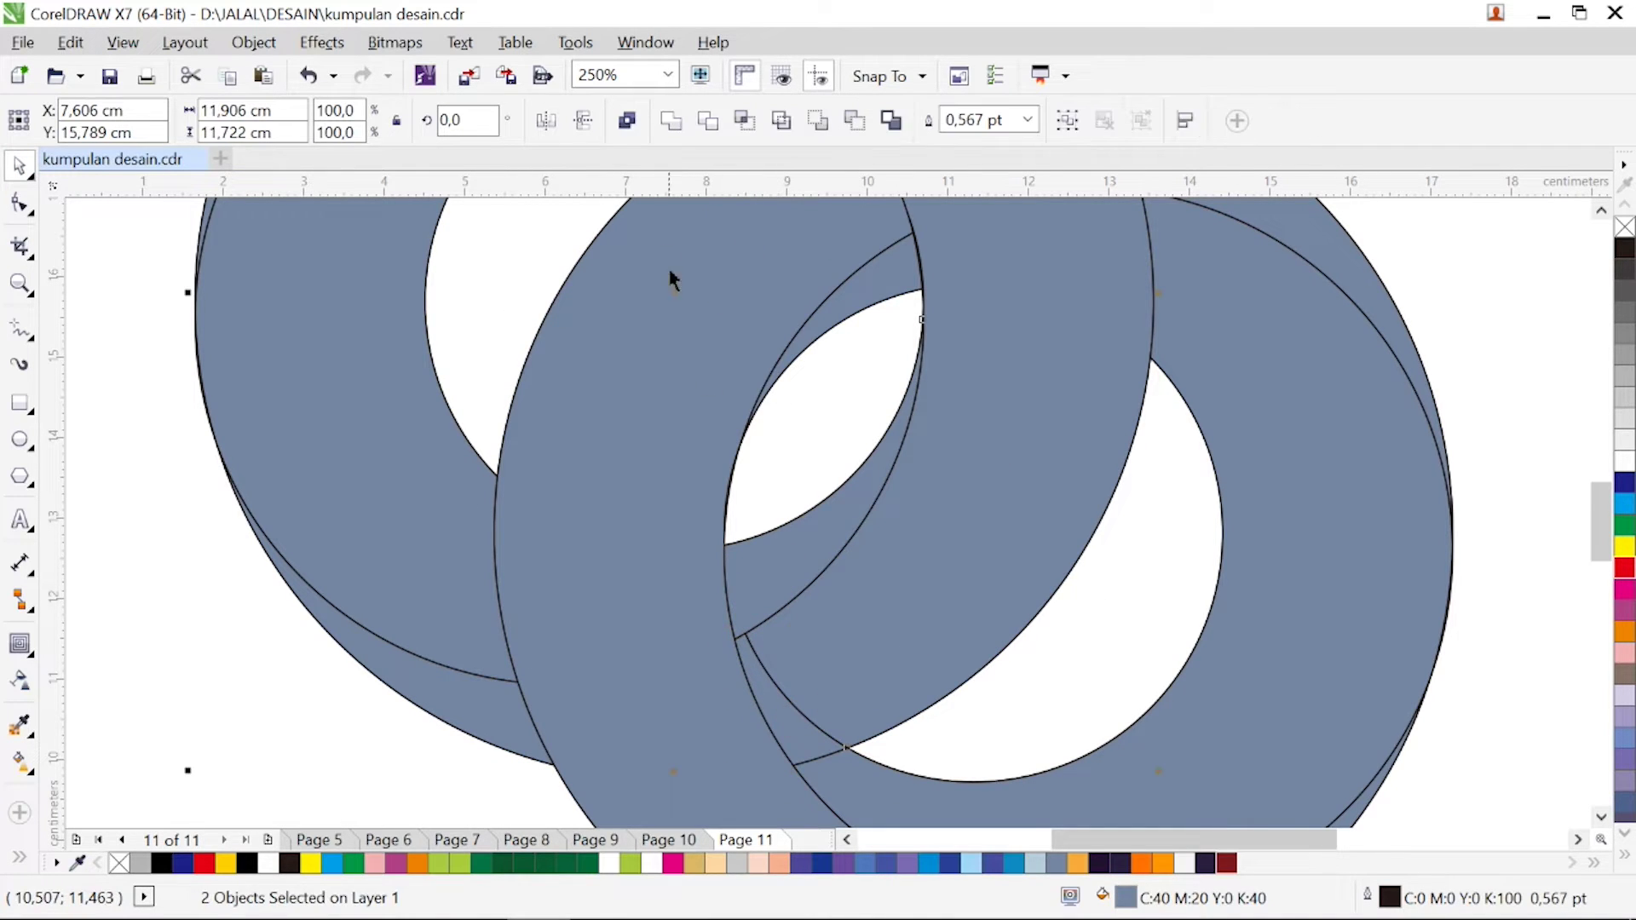
{"action": "left_click", "coordinate": [673, 120]}
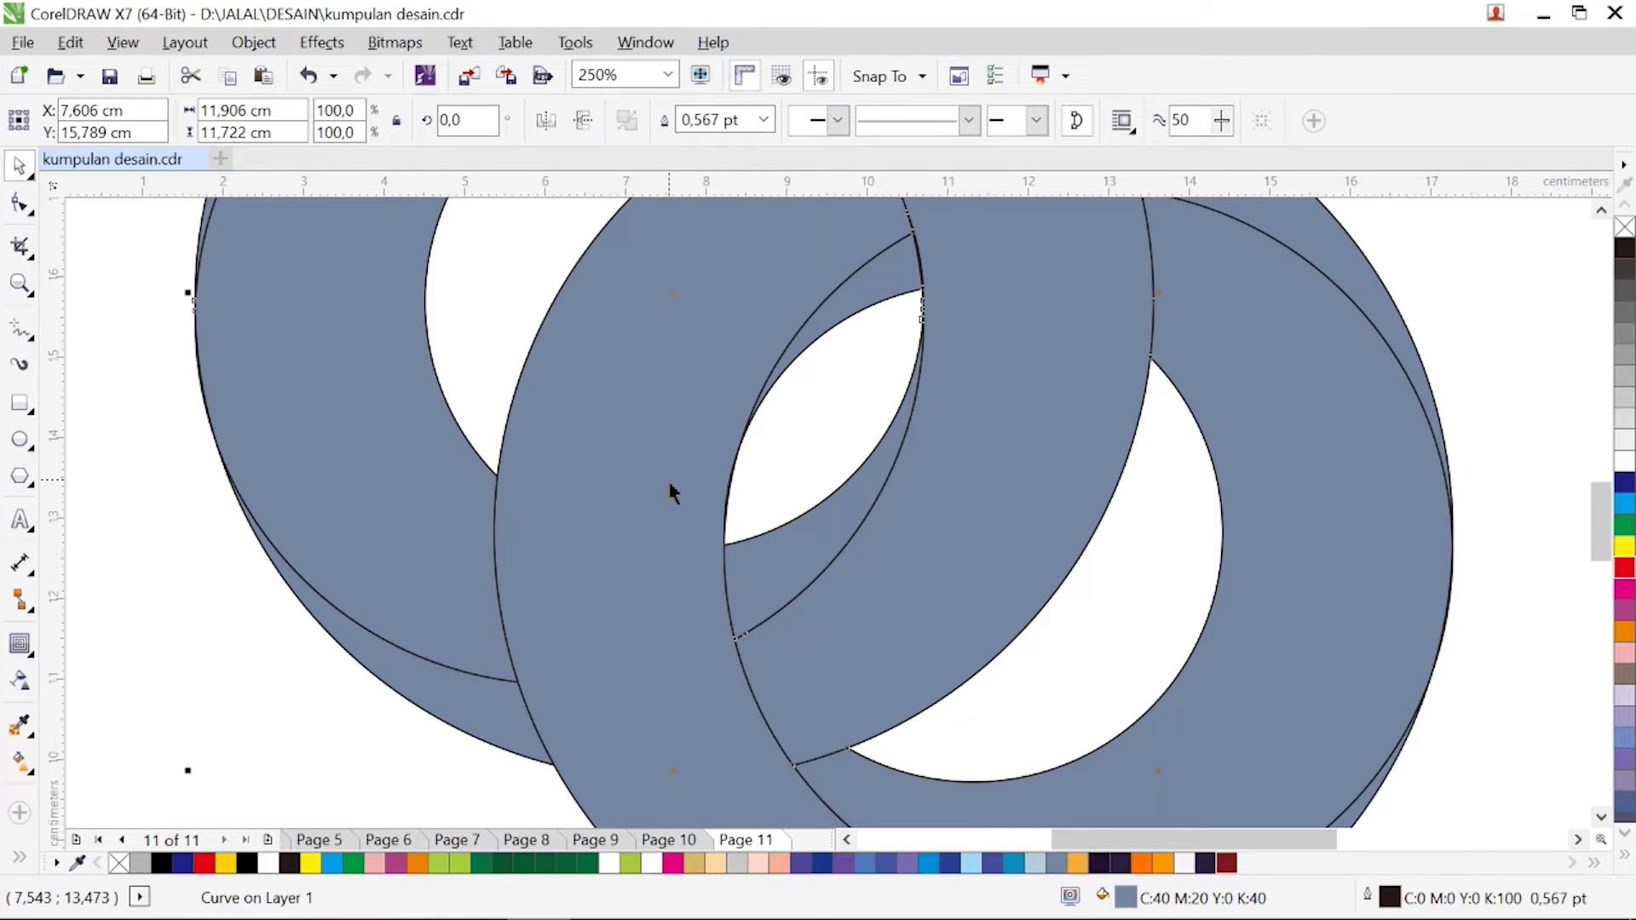
{"action": "scroll", "coordinate": [666, 503], "scroll_direction": "down", "scroll_amount": 2}
{"action": "left_click", "coordinate": [596, 656]}
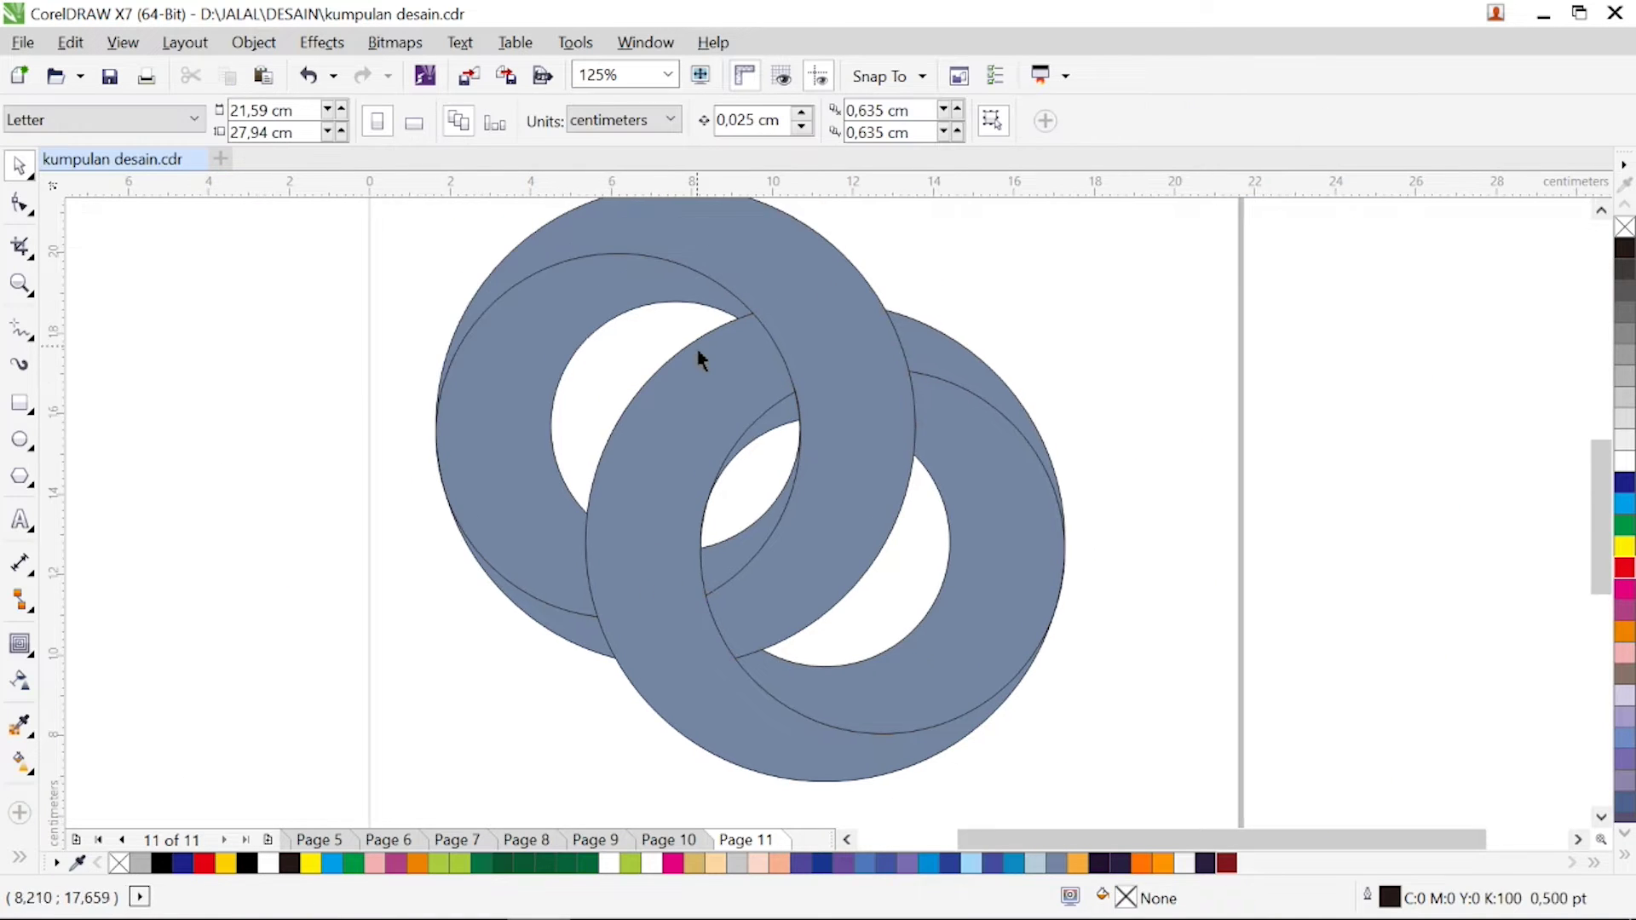
Step: Move all the filled ring pieces together off the left side of the page and delete the original construction circles
{"action": "scroll", "coordinate": [713, 346], "scroll_direction": "down", "scroll_amount": 2}
{"action": "scroll", "coordinate": [707, 303], "scroll_direction": "up", "scroll_amount": 2}
{"action": "left_click", "coordinate": [727, 319]}
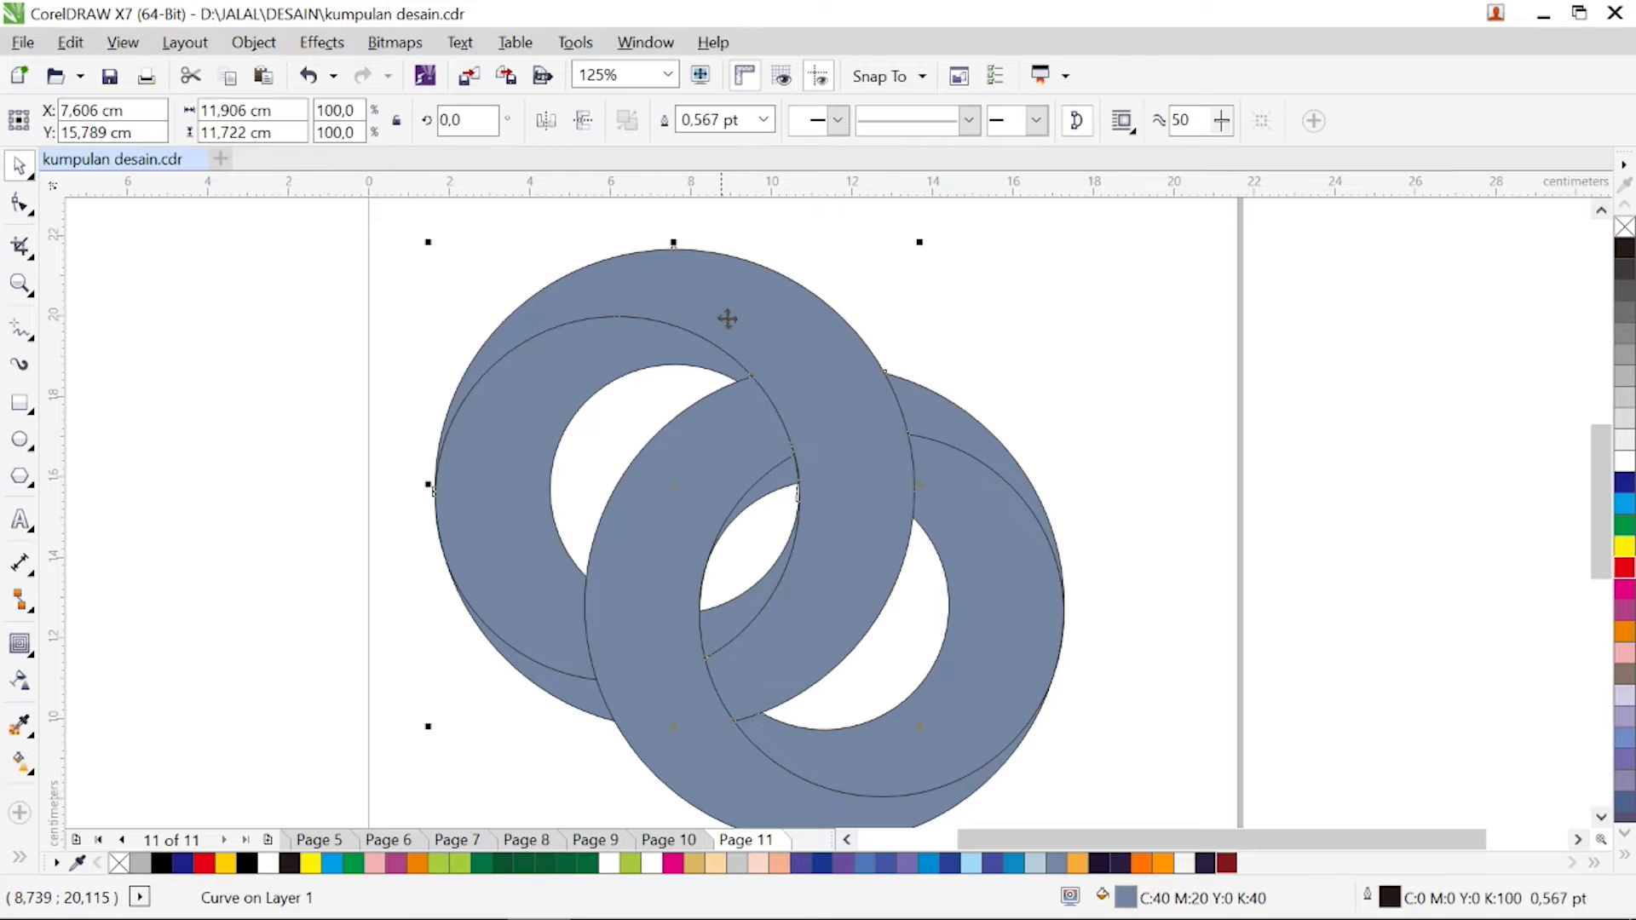
{"action": "left_click", "coordinate": [574, 712], "text": "shift"}
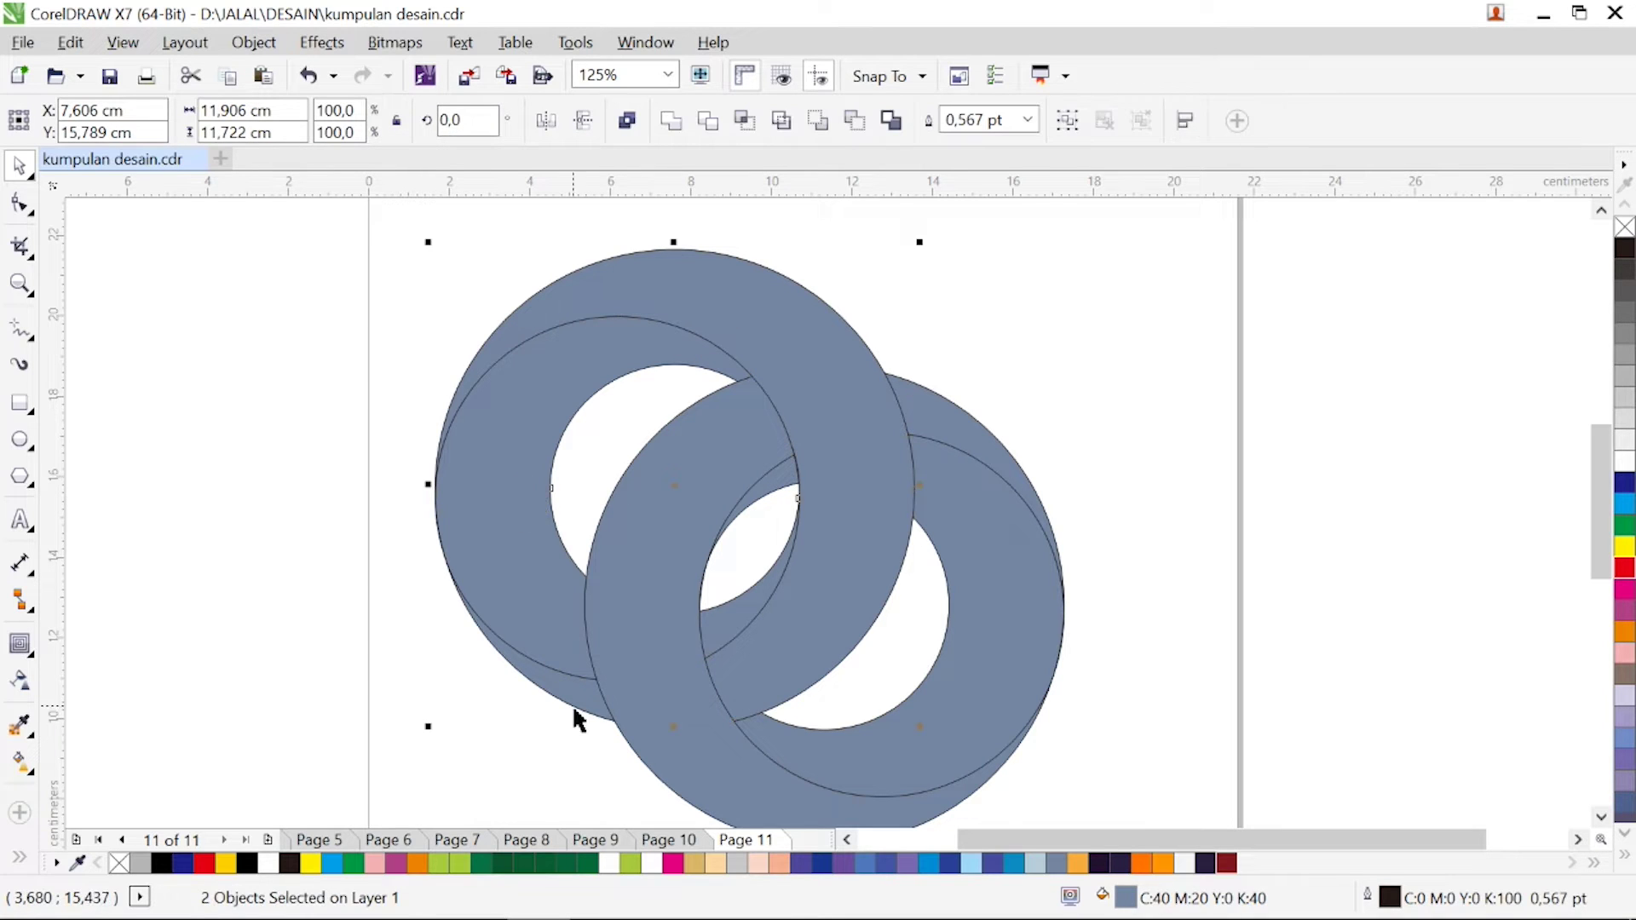
{"action": "left_click", "coordinate": [580, 688], "text": "shift"}
{"action": "left_click", "coordinate": [648, 617], "text": "shift"}
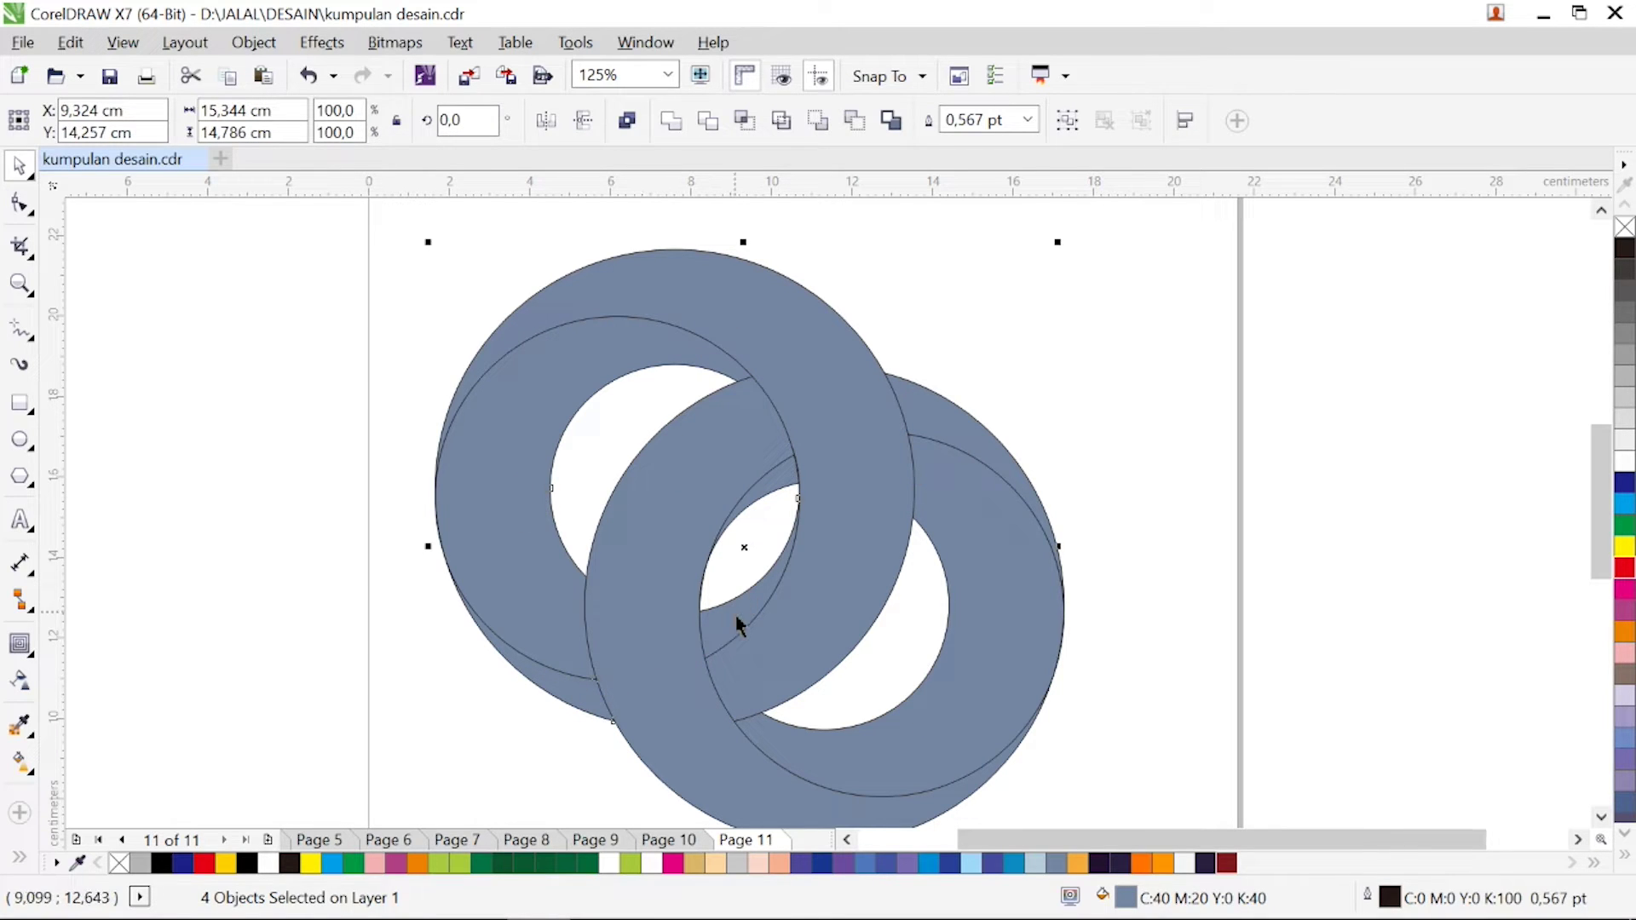
{"action": "left_click", "coordinate": [971, 492], "text": "shift"}
{"action": "left_click", "coordinate": [965, 436], "text": "shift"}
{"action": "scroll", "coordinate": [831, 525], "scroll_direction": "down", "scroll_amount": 2}
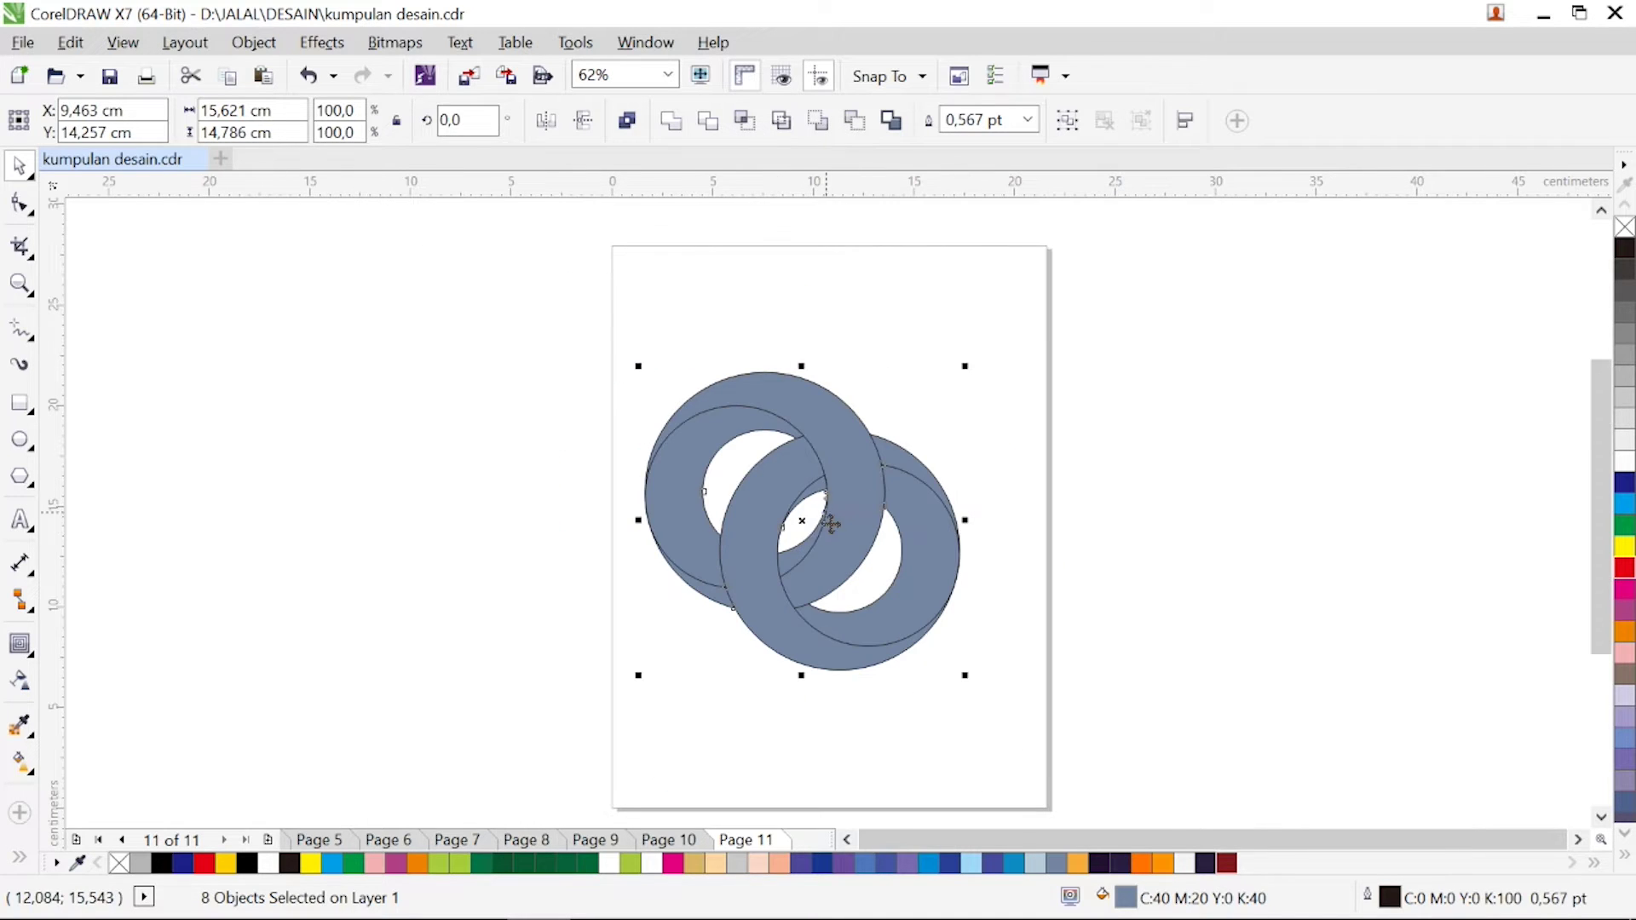
{"action": "left_click_drag", "start_coordinate": [807, 525], "coordinate": [396, 521]}
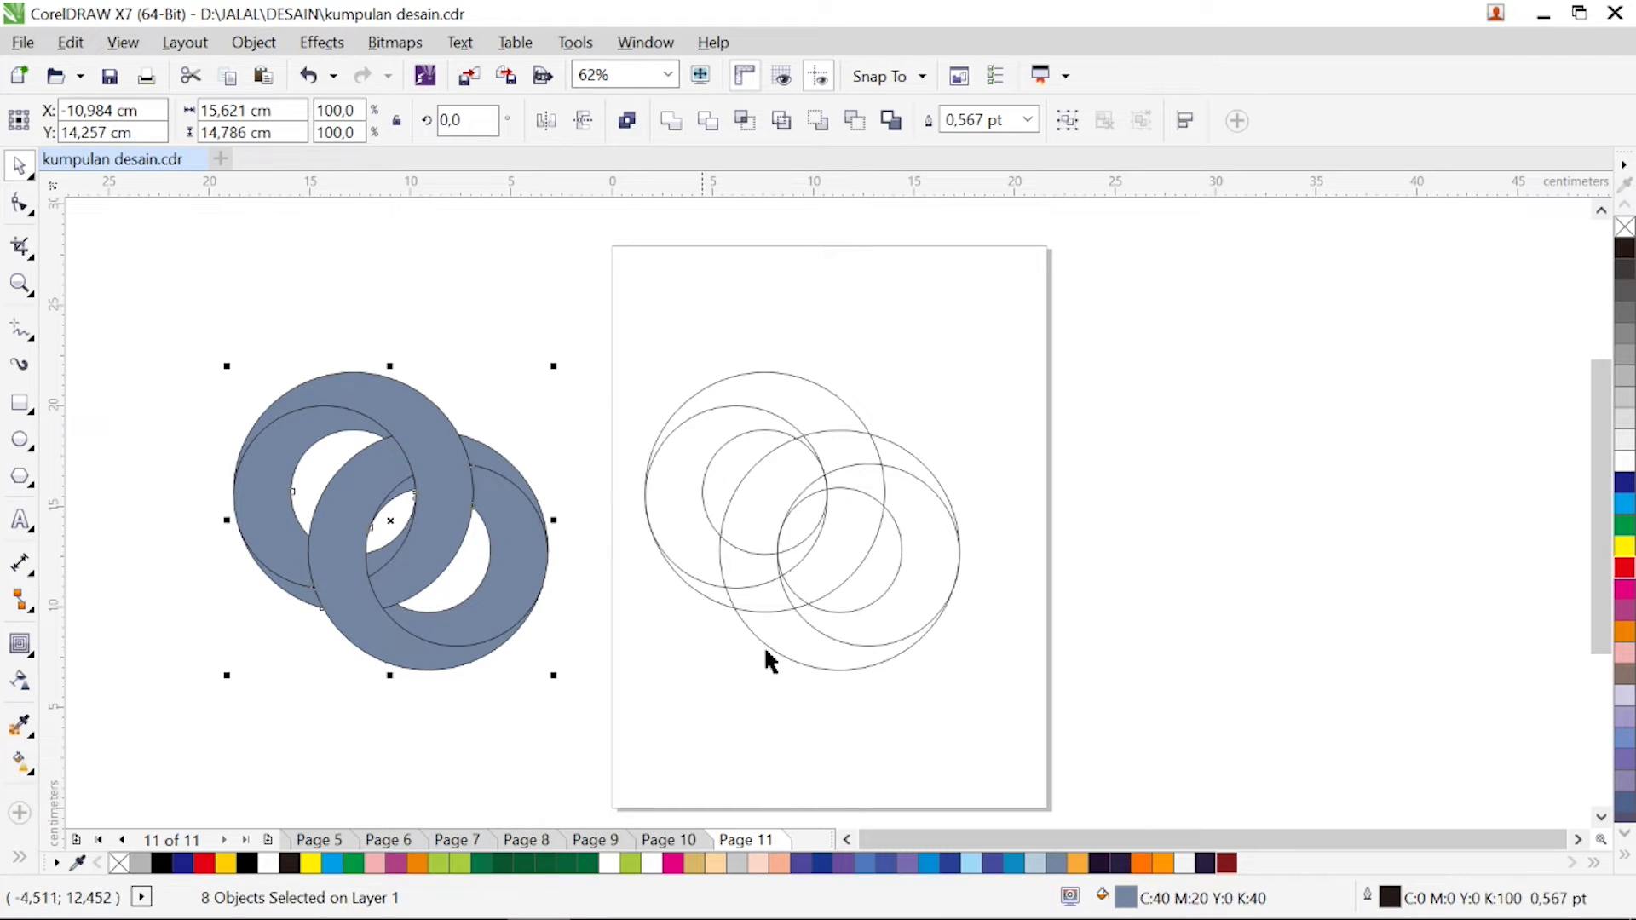
{"action": "left_click_drag", "start_coordinate": [993, 708], "coordinate": [559, 324]}
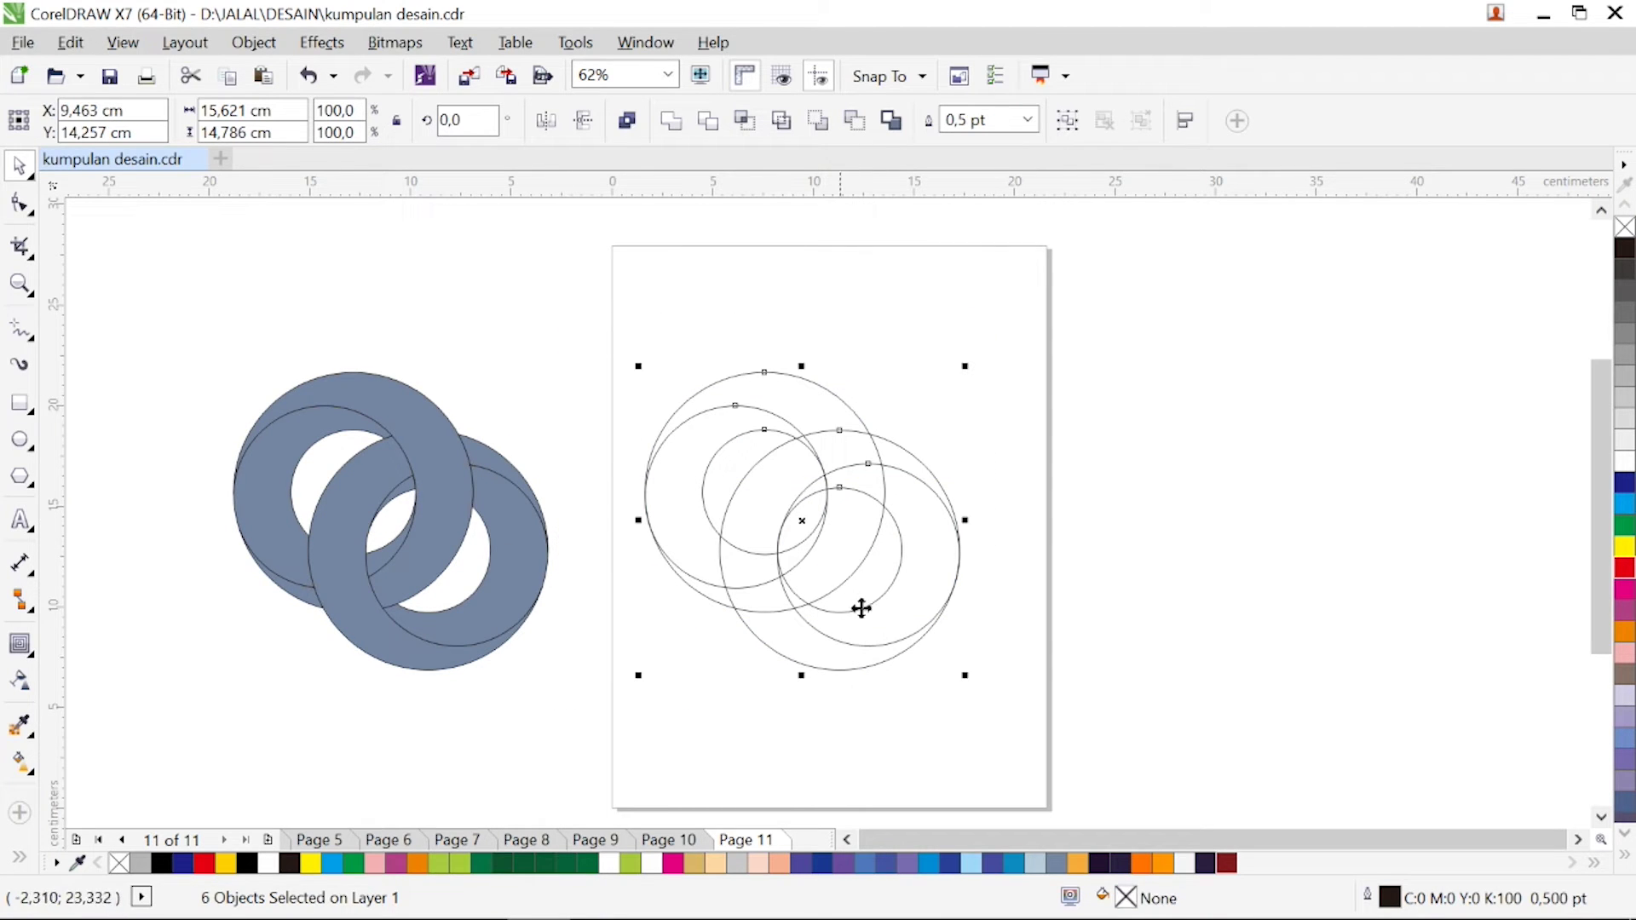
{"action": "key", "text": "Delete"}
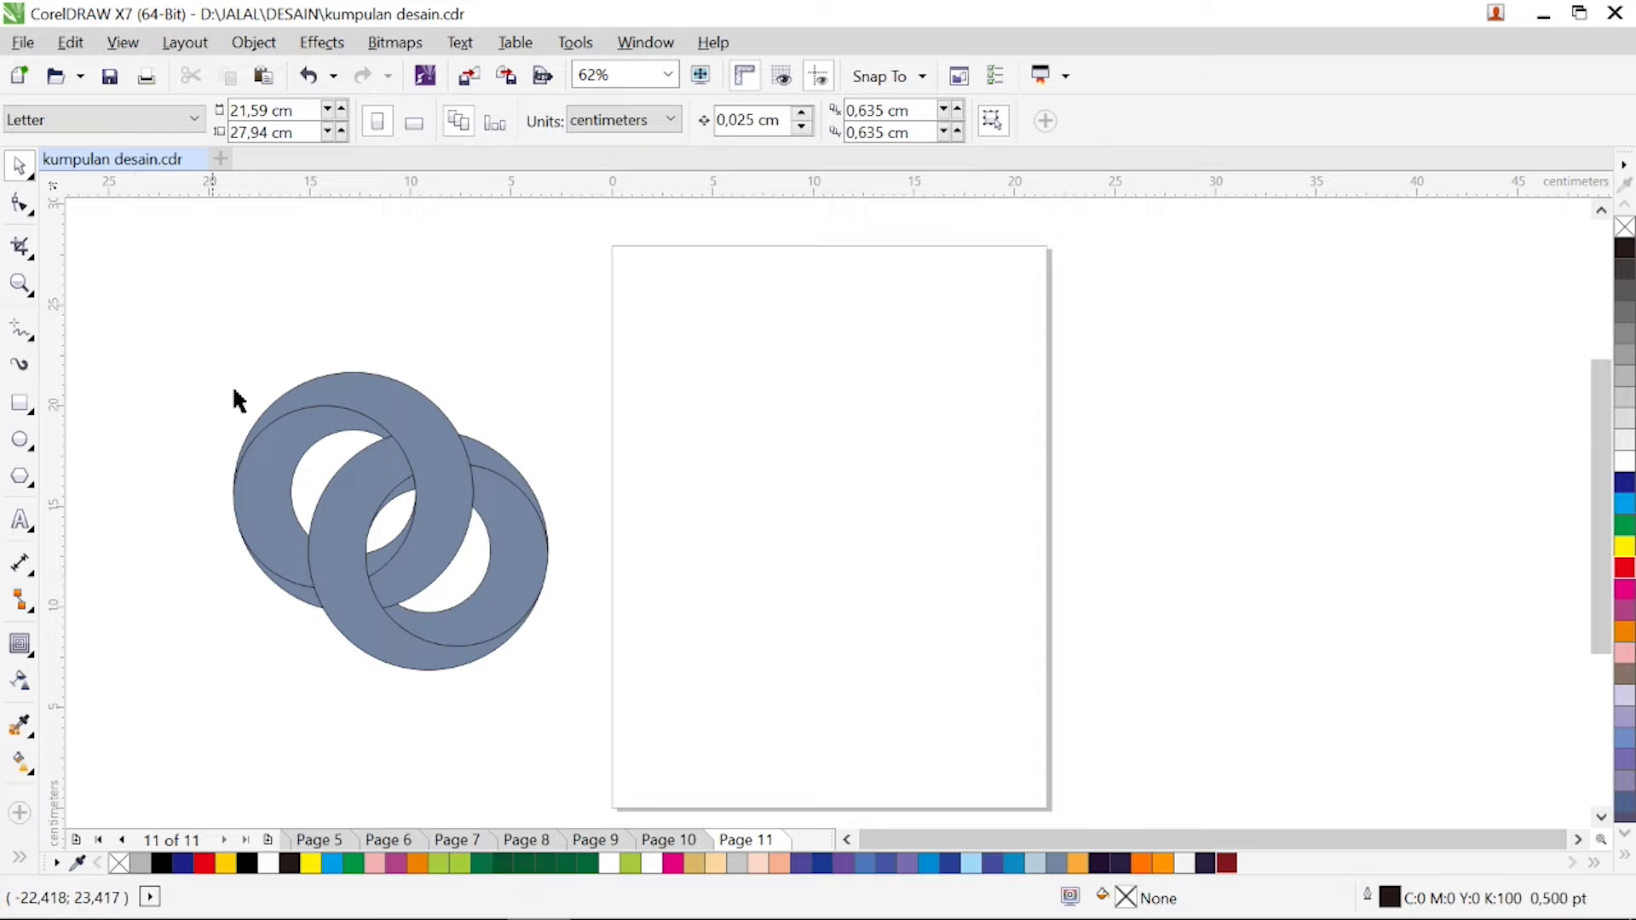
Step: Apply a horizontal linear fountain fill to the upper-left crescent, running from red on the left to black on the right
{"action": "left_click", "coordinate": [847, 840]}
{"action": "left_click", "coordinate": [847, 840]}
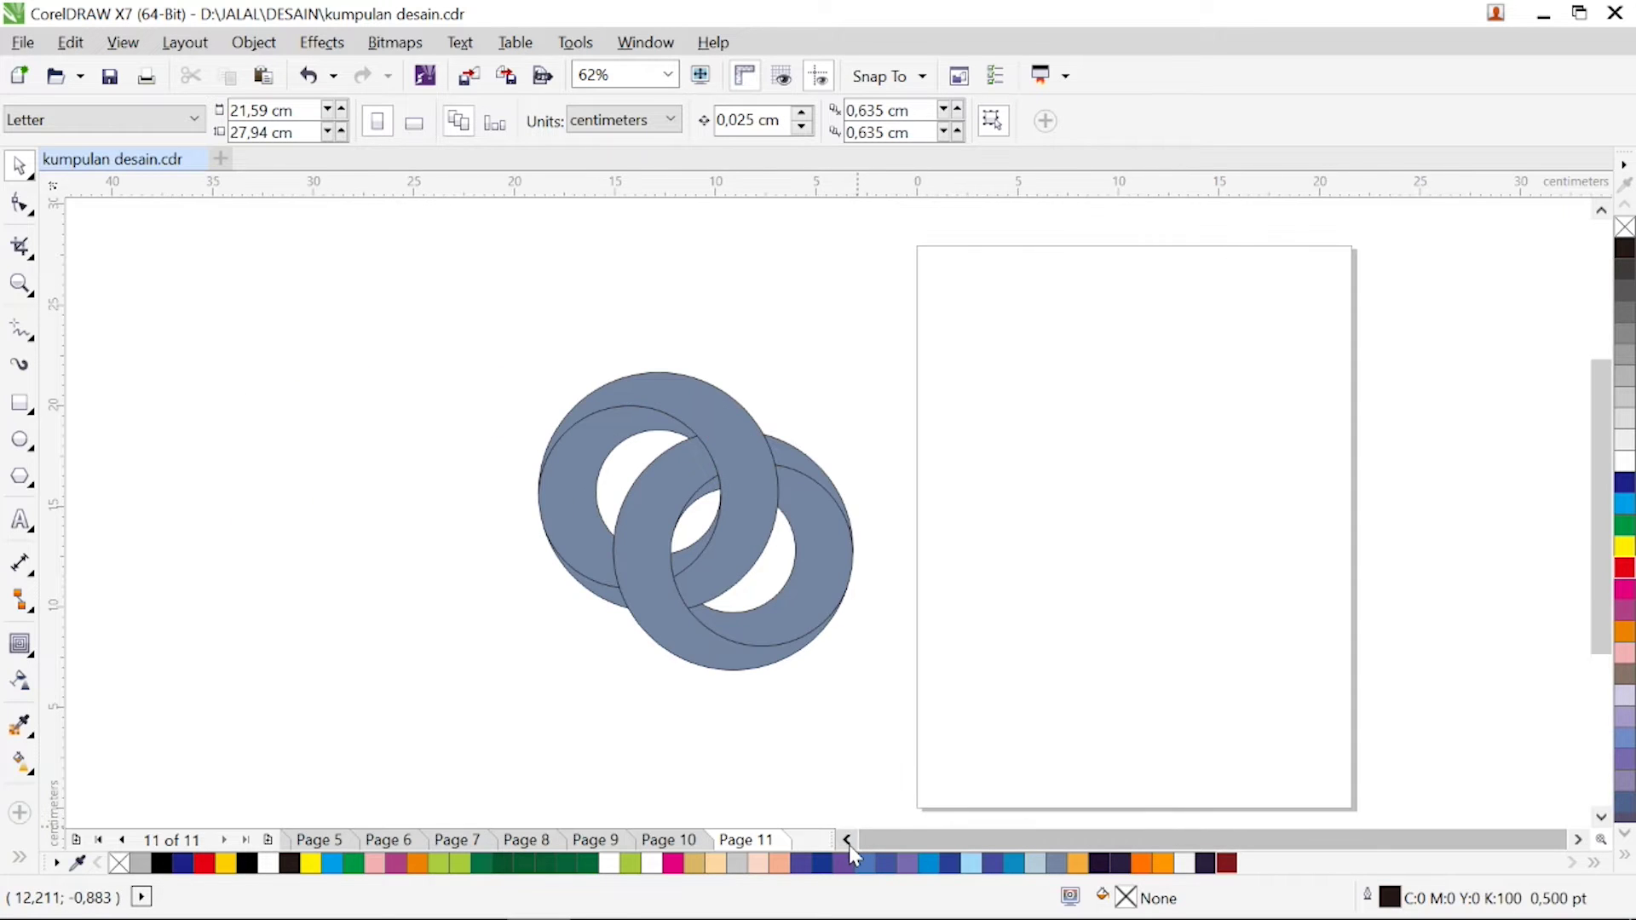
{"action": "left_click", "coordinate": [20, 284]}
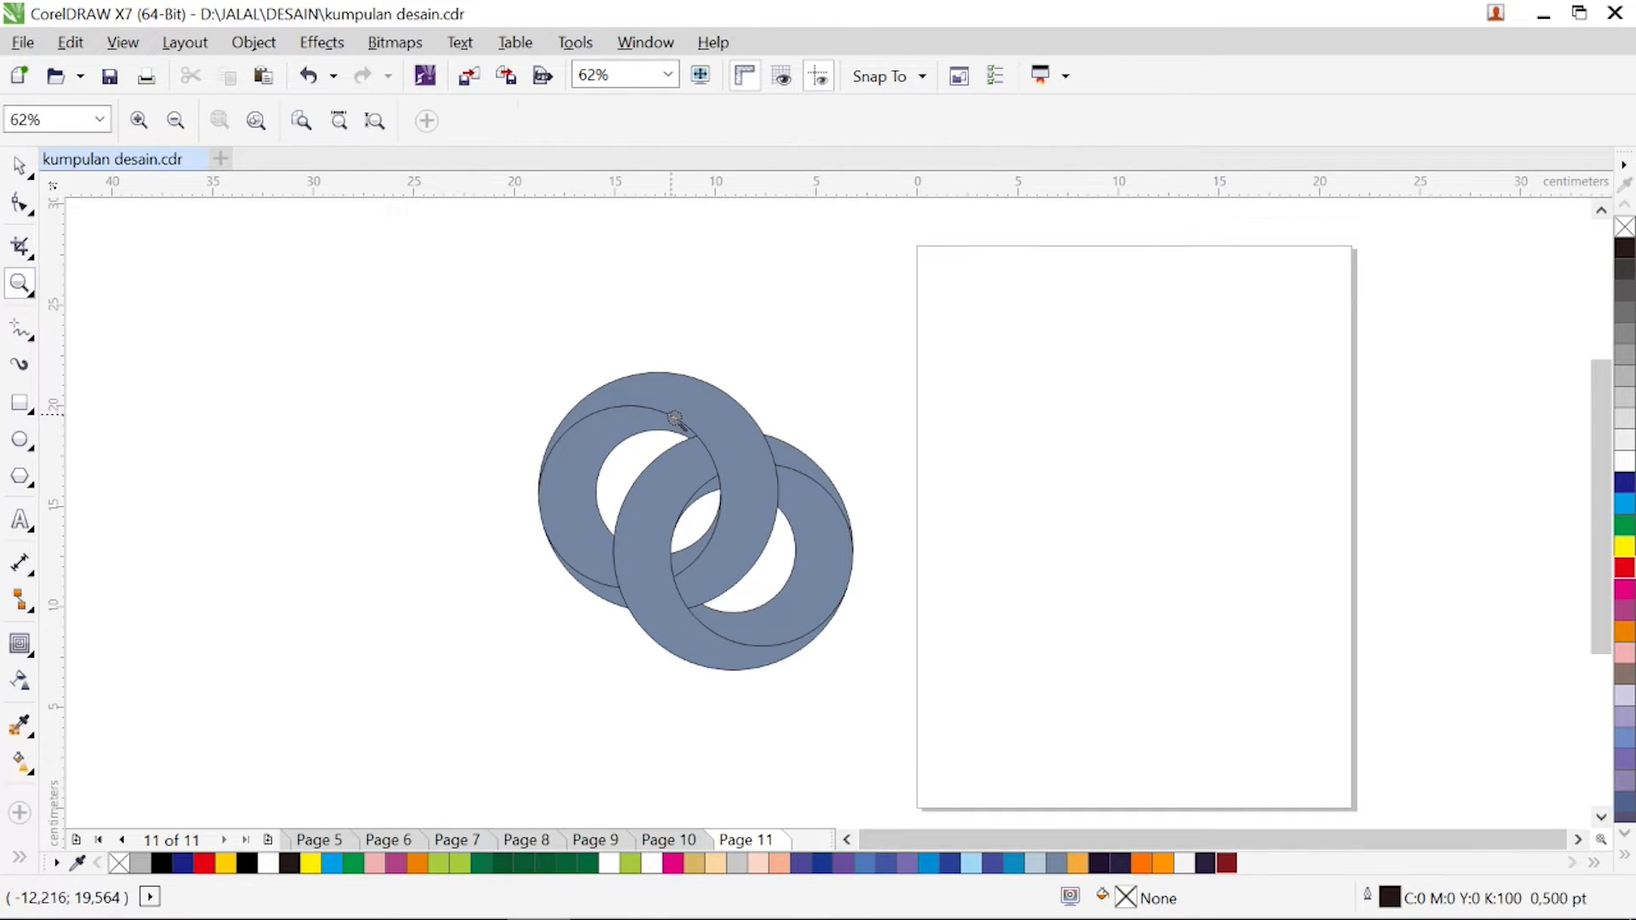
{"action": "left_click_drag", "start_coordinate": [433, 220], "coordinate": [1082, 711]}
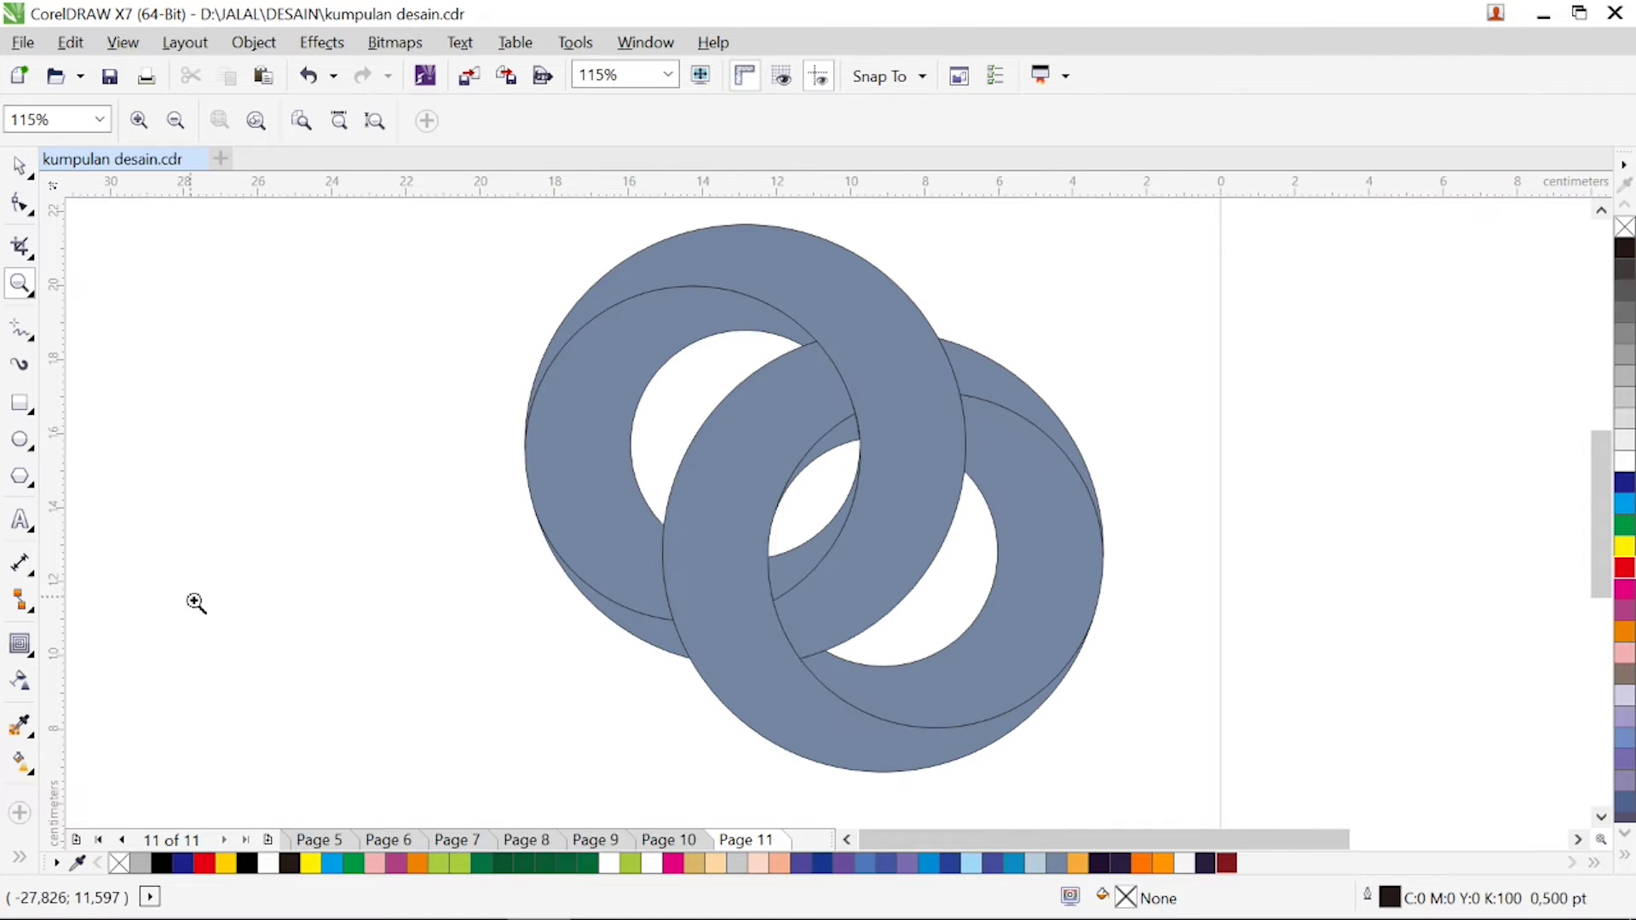
{"action": "left_click", "coordinate": [35, 770]}
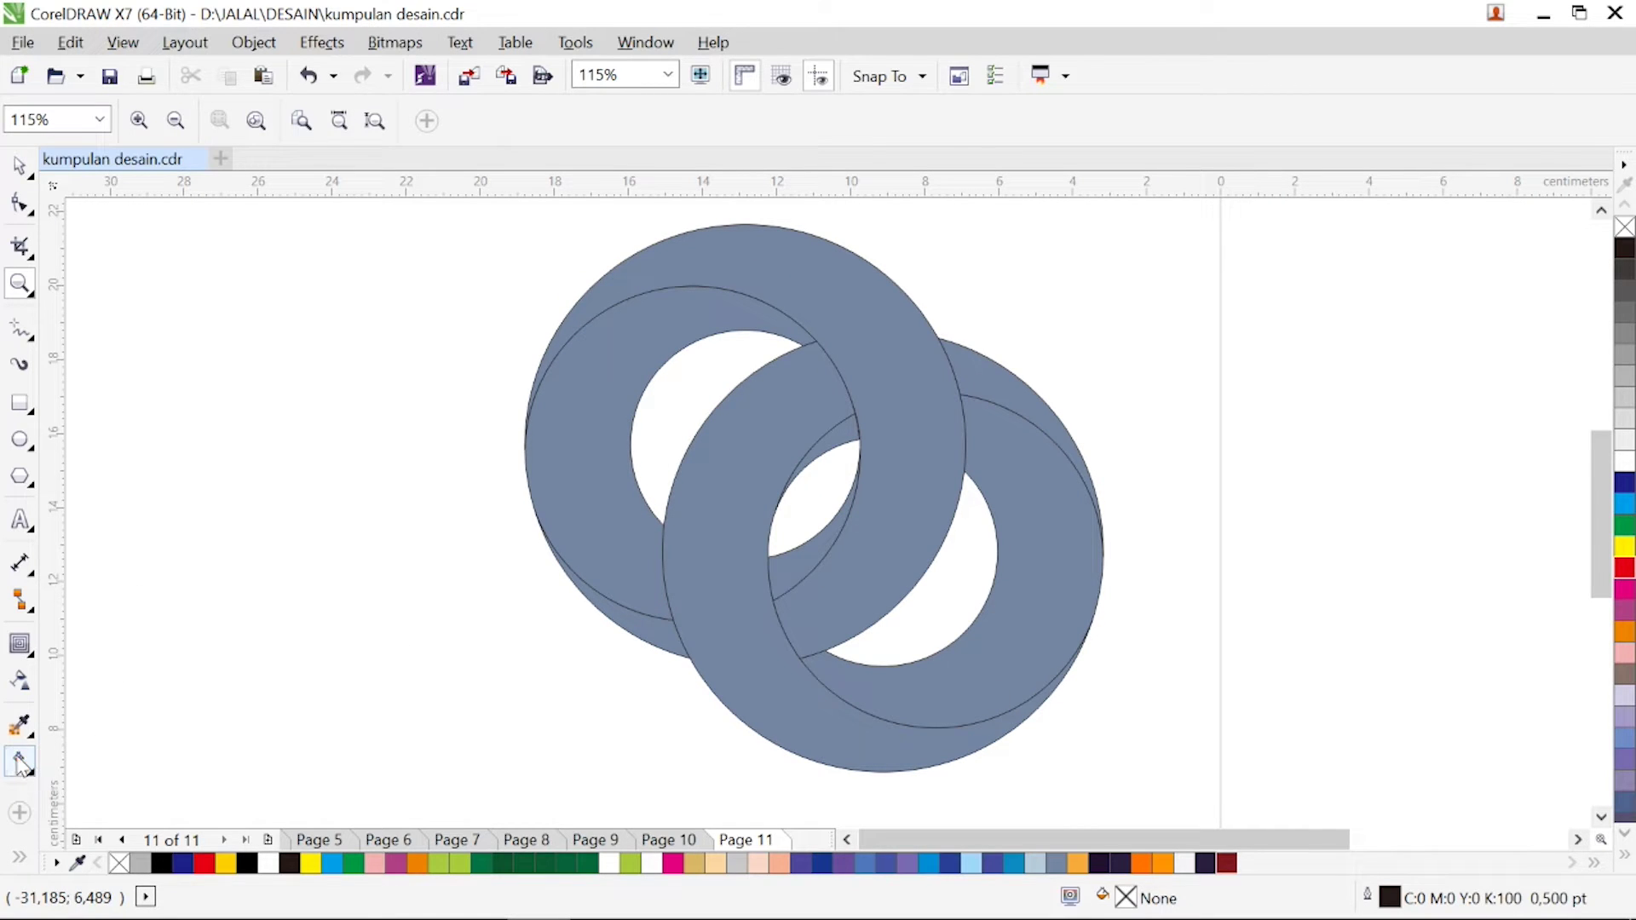
{"action": "left_click", "coordinate": [882, 449]}
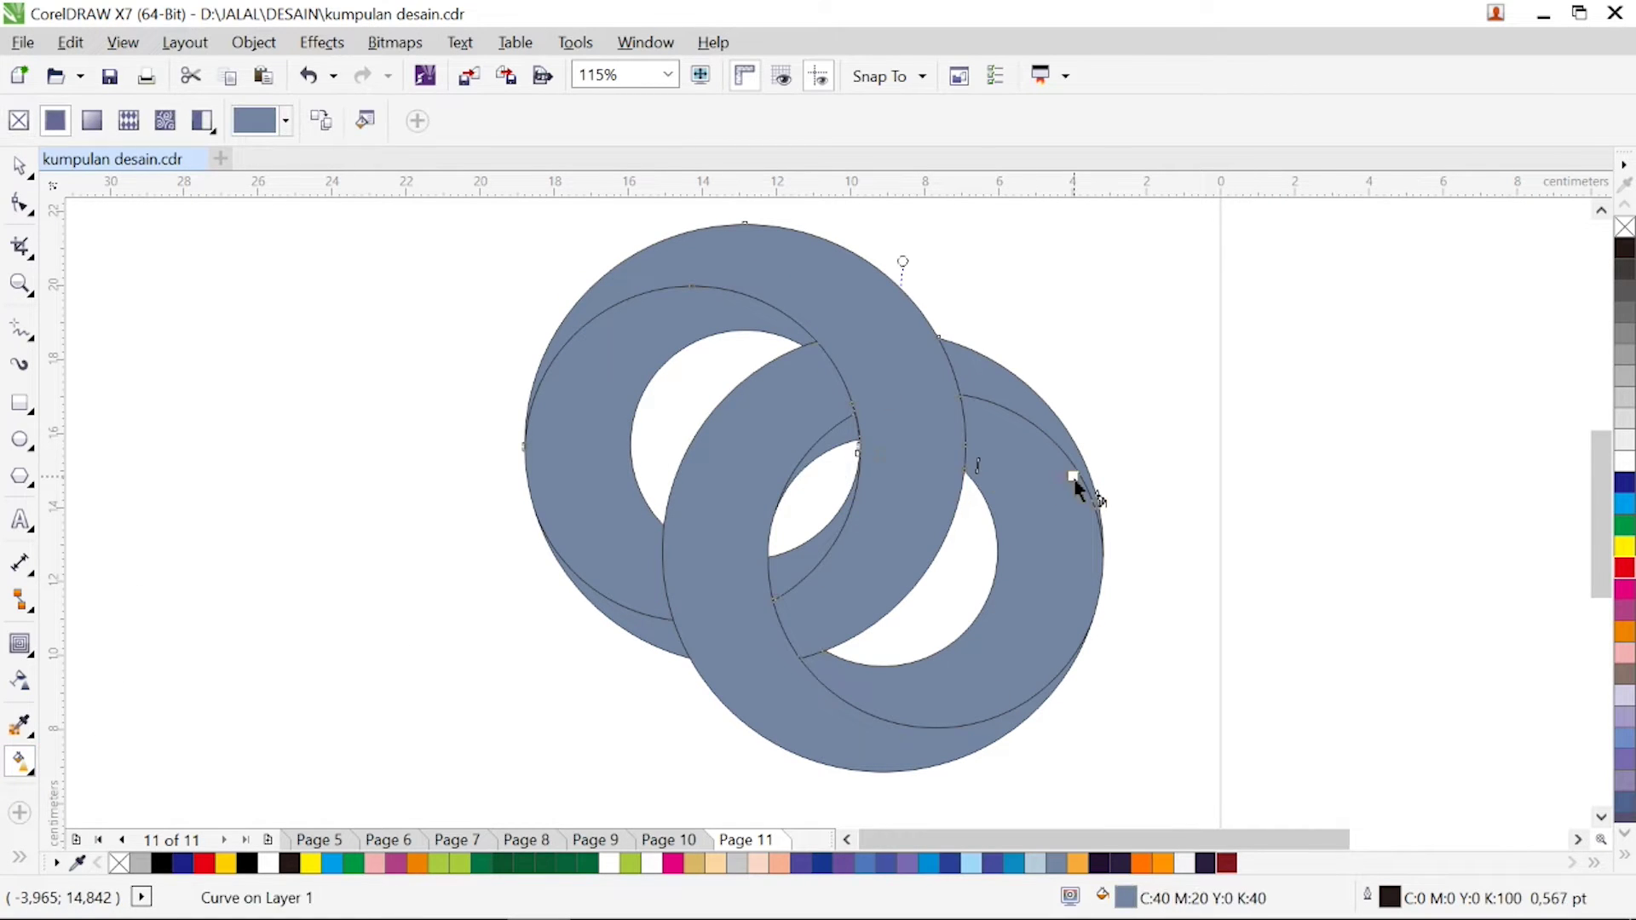
{"action": "left_click_drag", "start_coordinate": [1076, 475], "coordinate": [795, 477]}
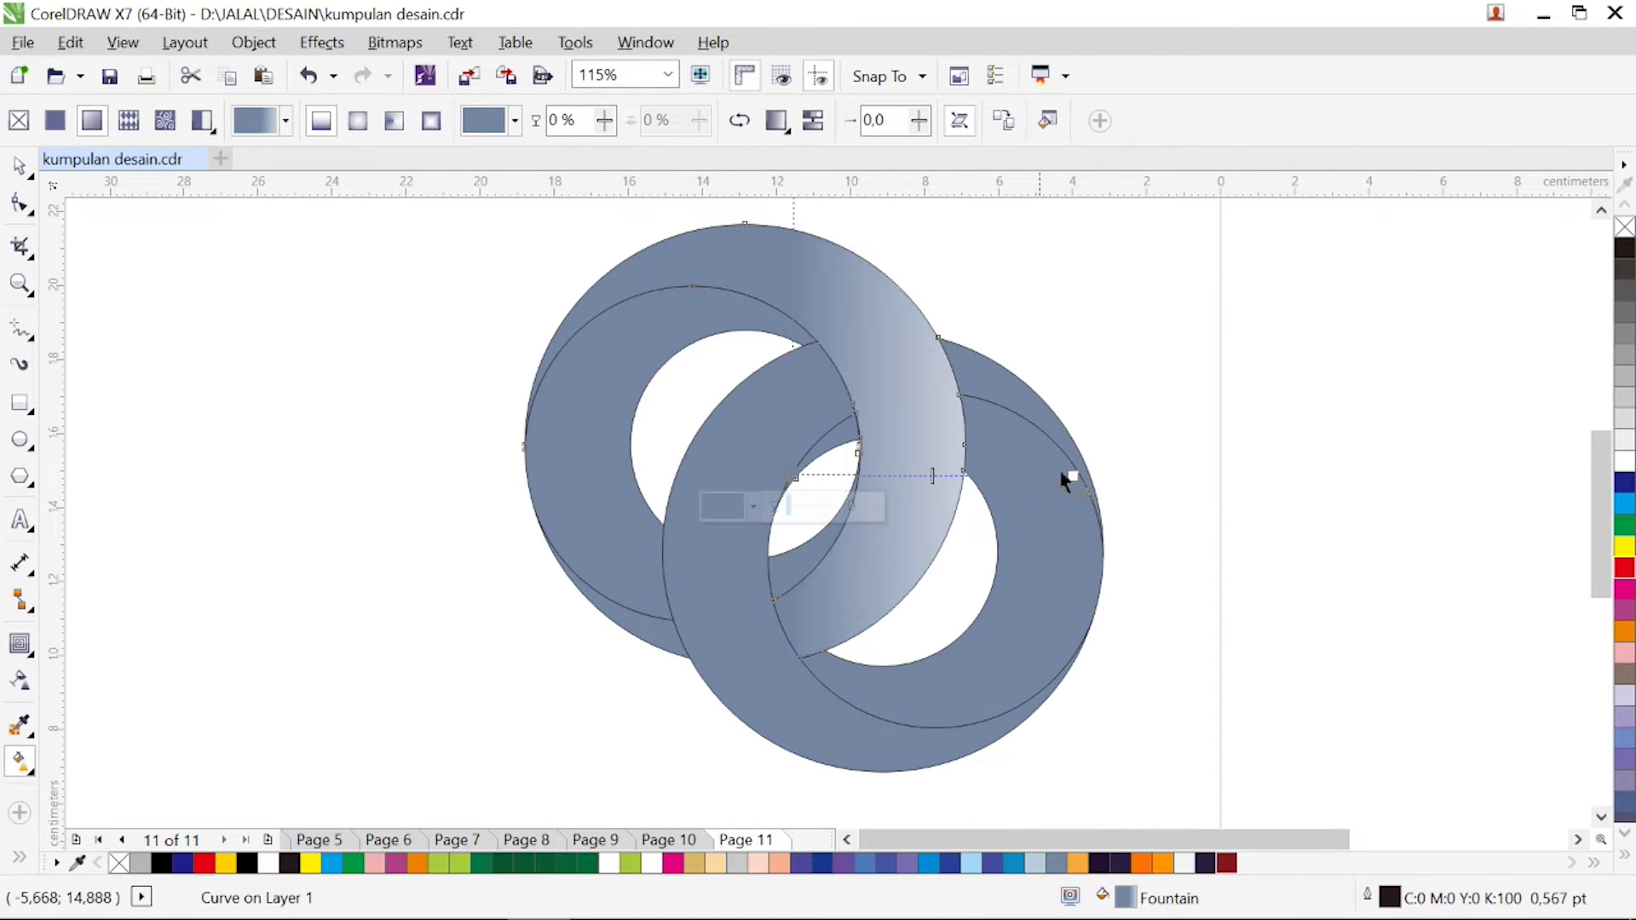
{"action": "left_click_drag", "start_coordinate": [1074, 477], "coordinate": [1074, 478]}
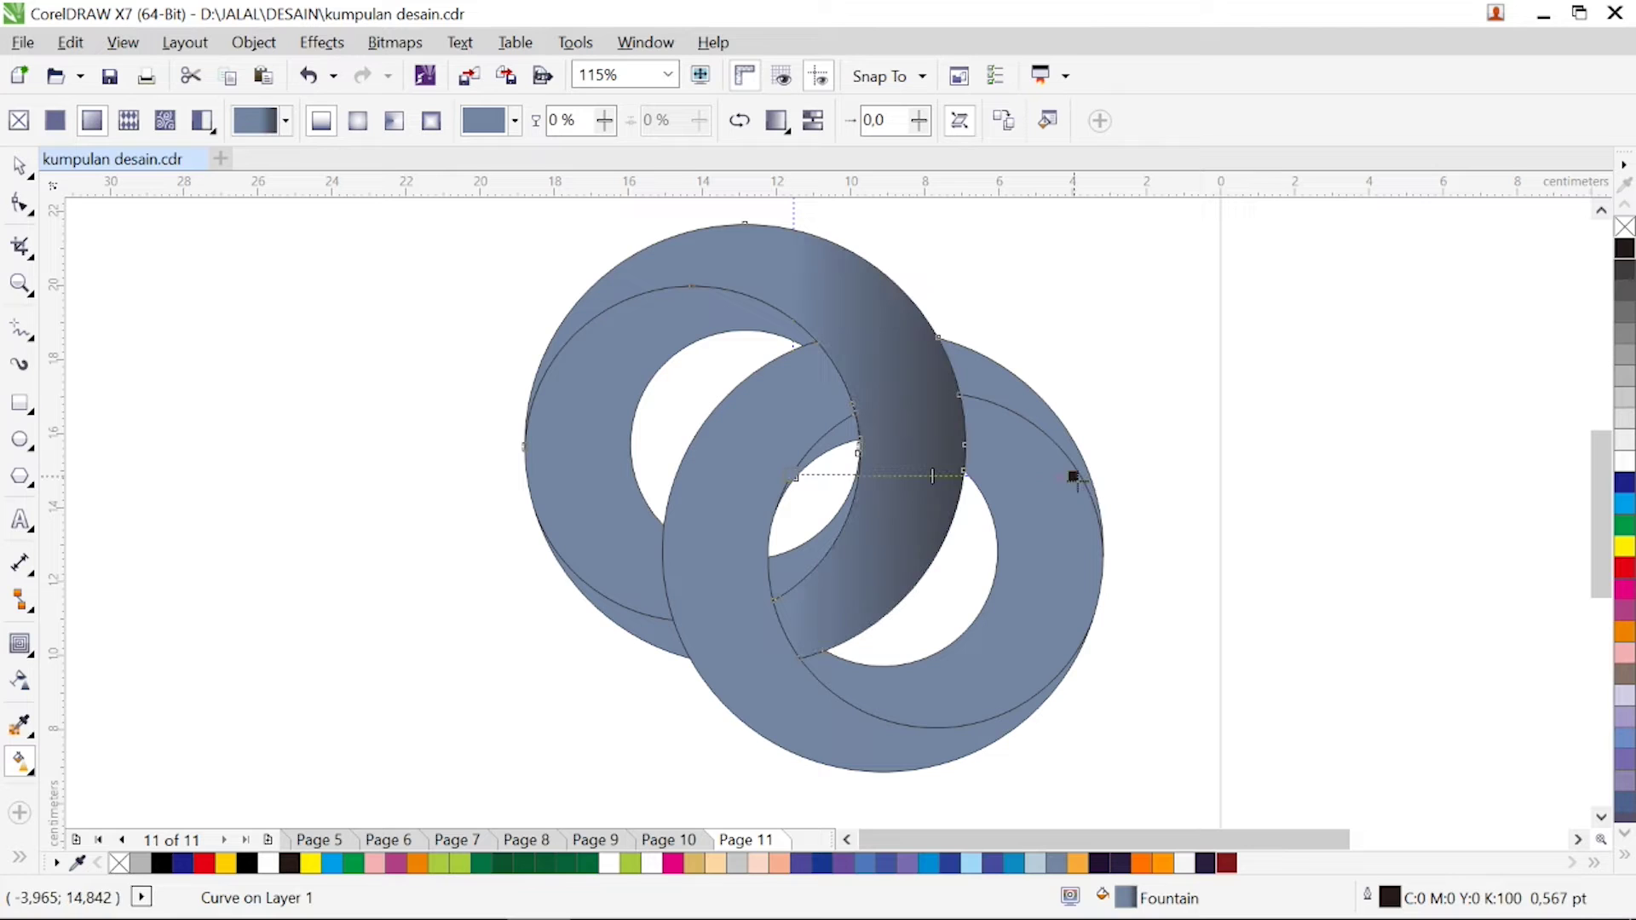
{"action": "left_click_drag", "start_coordinate": [1625, 578], "coordinate": [792, 477]}
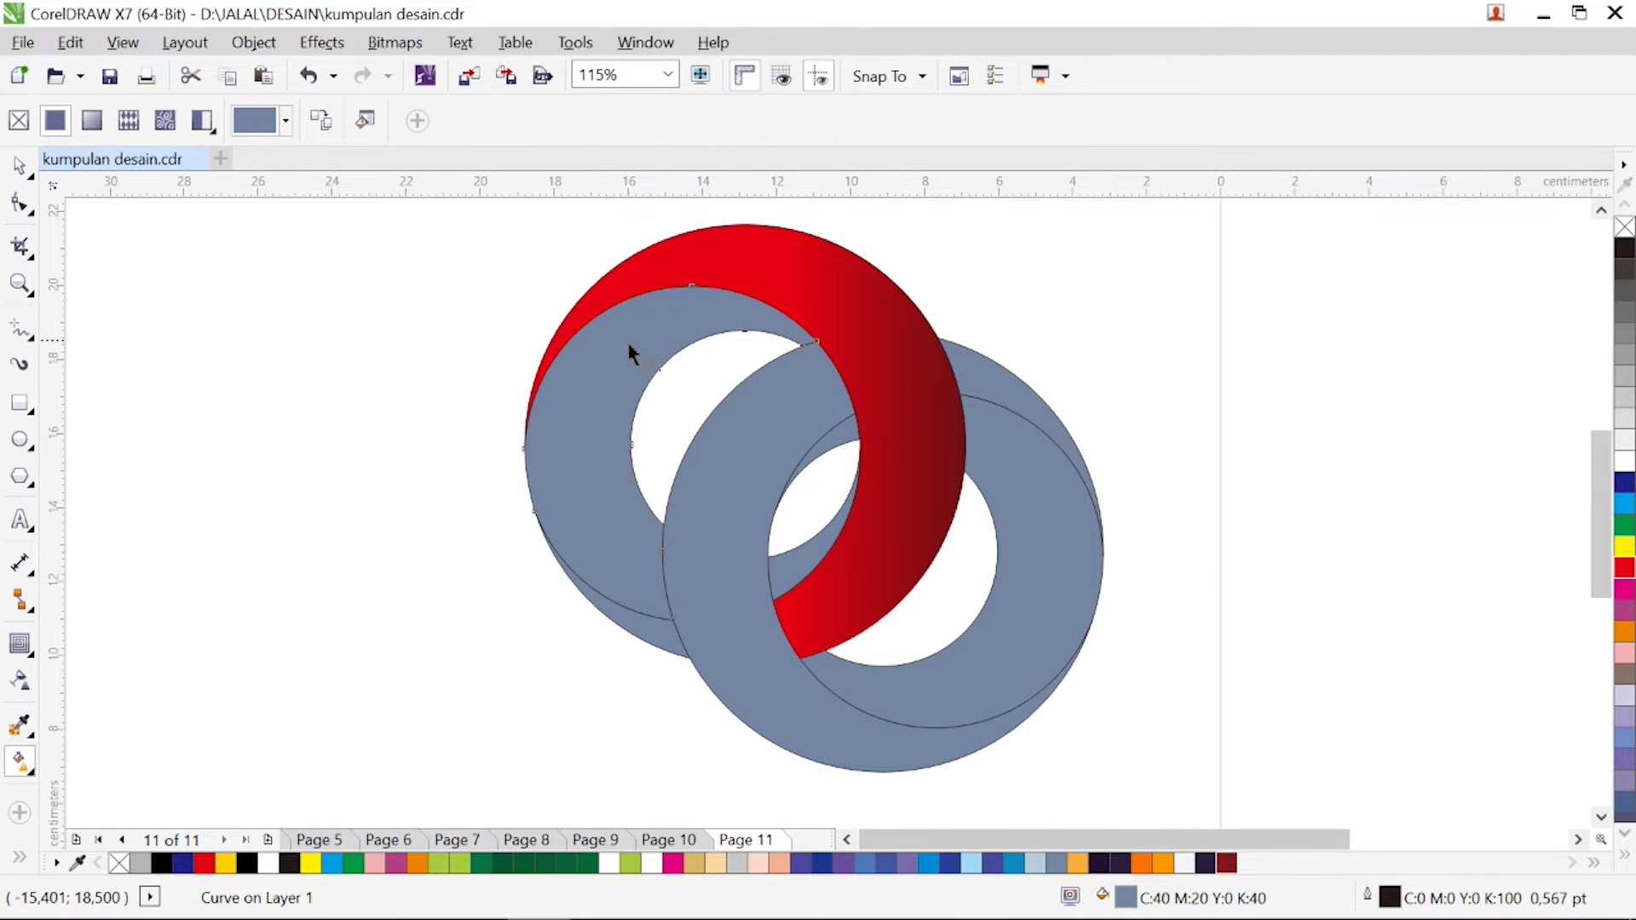
Step: Apply a near-vertical linear fountain fill to the upper-left ring's inner band, running from dark blue at the top to light blue at the bottom
{"action": "left_click", "coordinate": [589, 516]}
{"action": "left_click_drag", "start_coordinate": [607, 571], "coordinate": [611, 576]}
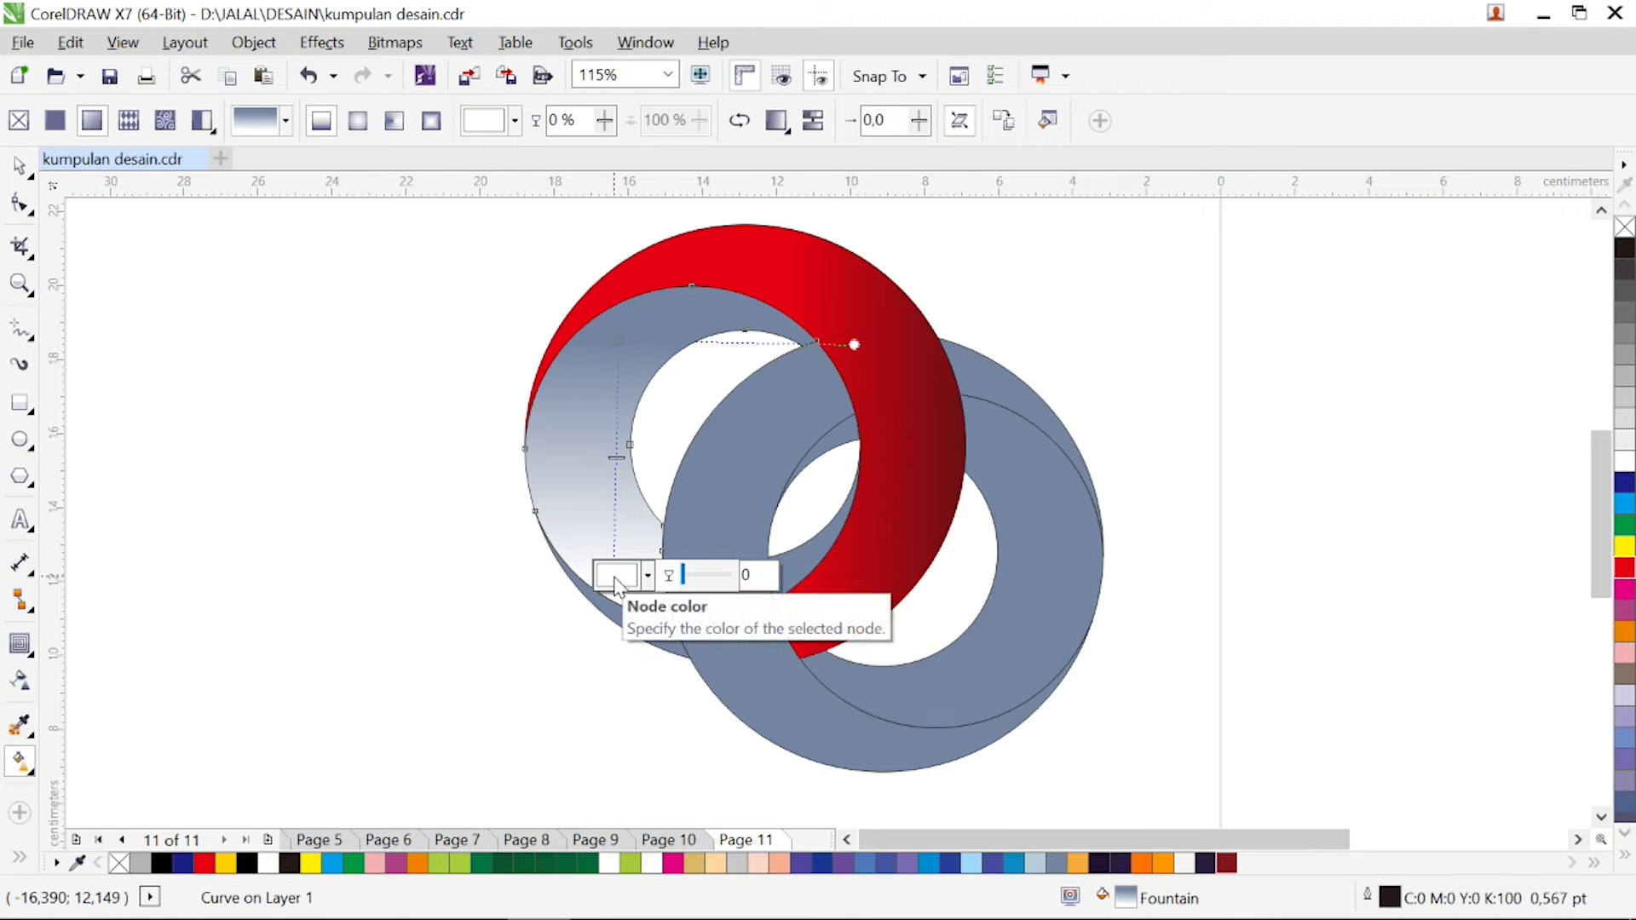
{"action": "left_click_drag", "start_coordinate": [1620, 508], "coordinate": [616, 576]}
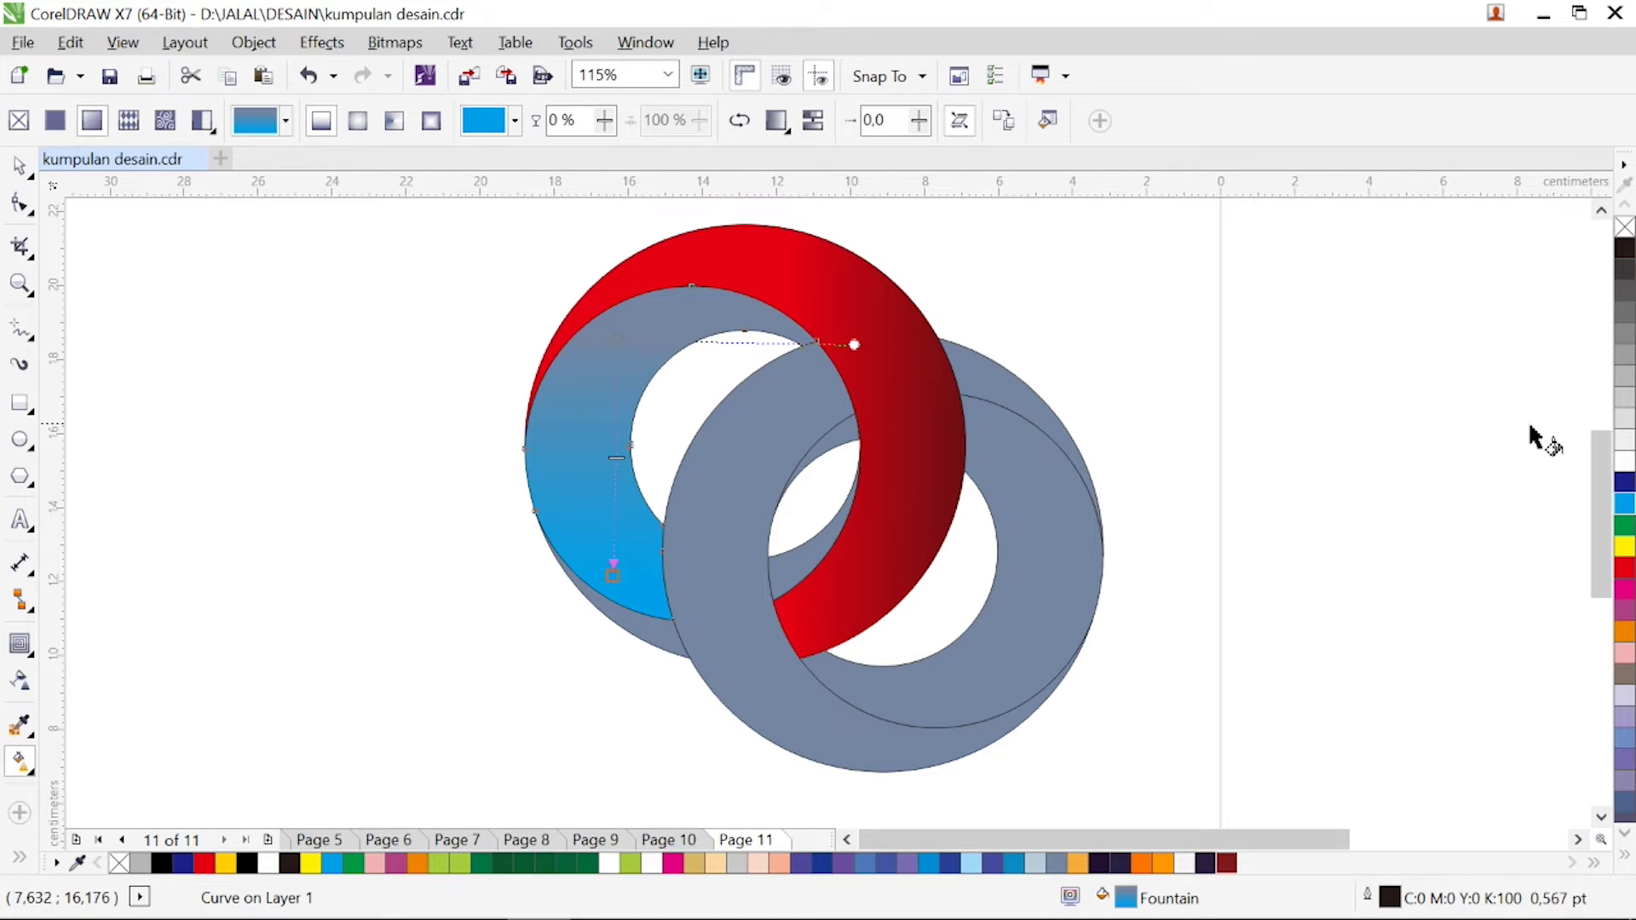
{"action": "left_click_drag", "start_coordinate": [1624, 484], "coordinate": [1398, 499]}
{"action": "left_click_drag", "start_coordinate": [625, 336], "coordinate": [619, 338]}
{"action": "left_click_drag", "start_coordinate": [615, 576], "coordinate": [625, 656]}
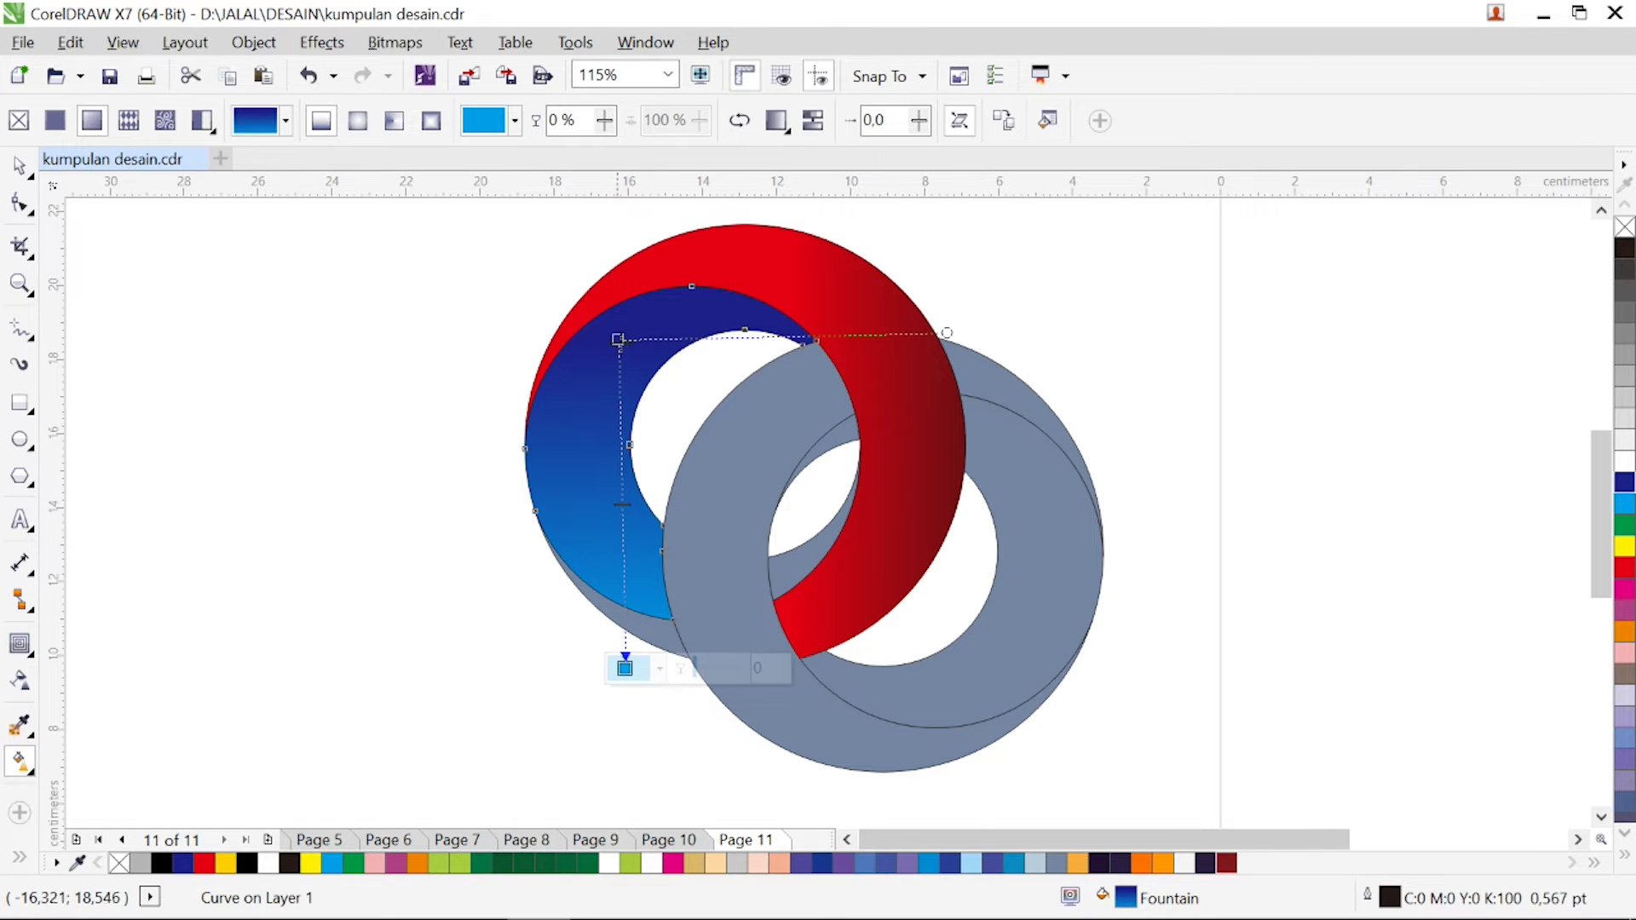
{"action": "left_click_drag", "start_coordinate": [619, 338], "coordinate": [603, 399]}
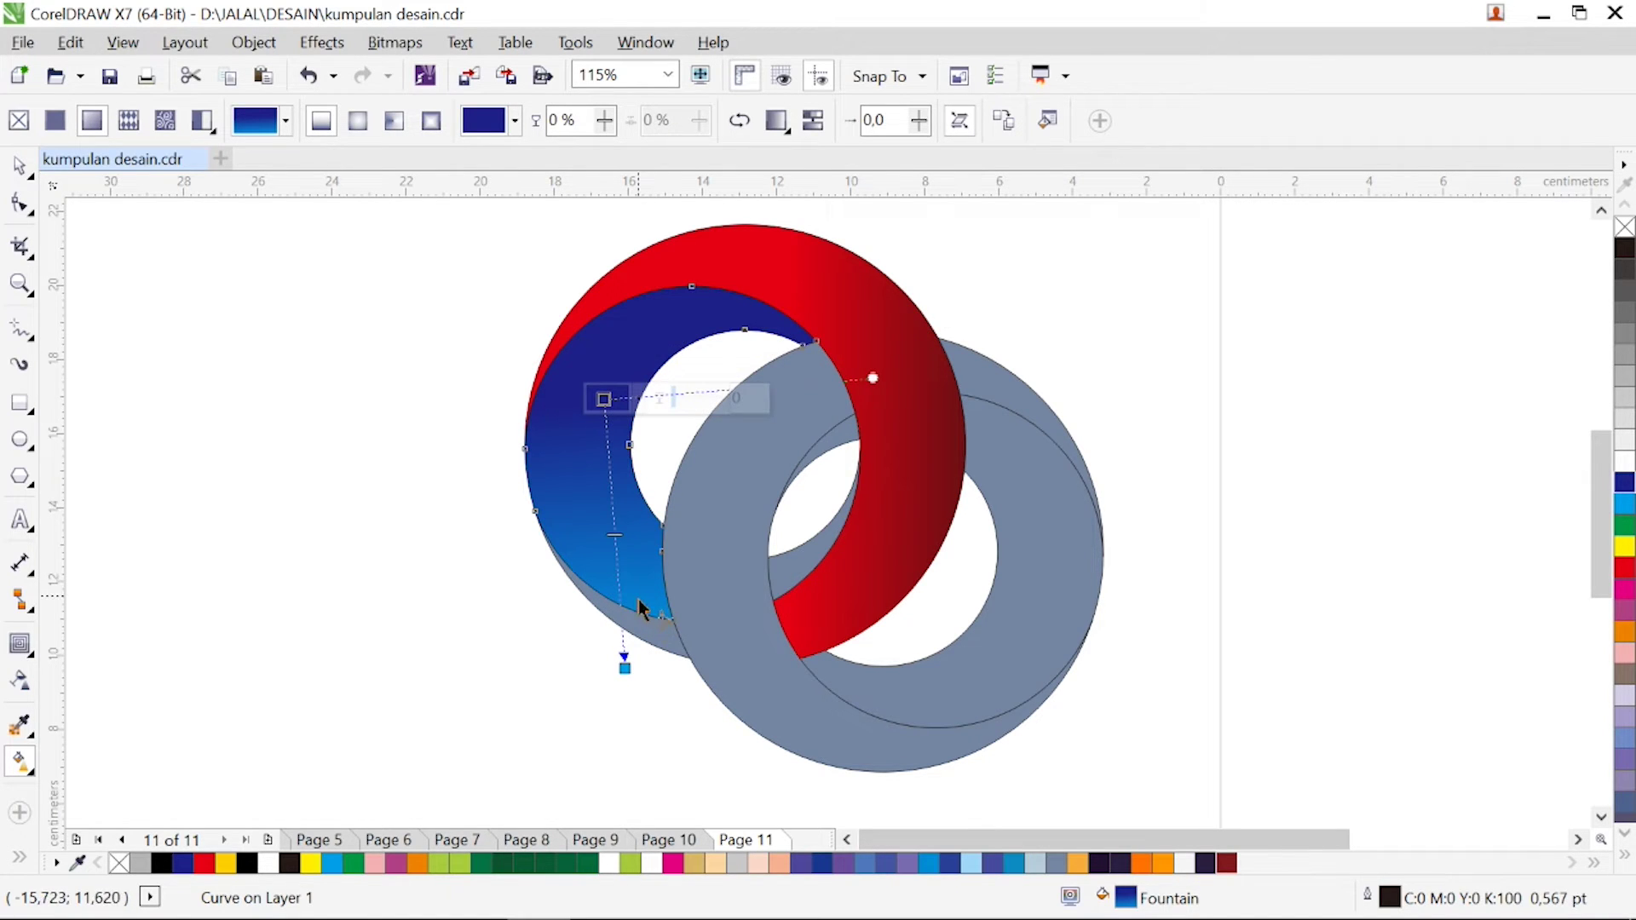
Step: Apply a near-horizontal linear fountain fill to the lower-right ring's large outer crescent, with dark red as its starting colour on the left
{"action": "left_click", "coordinate": [625, 630]}
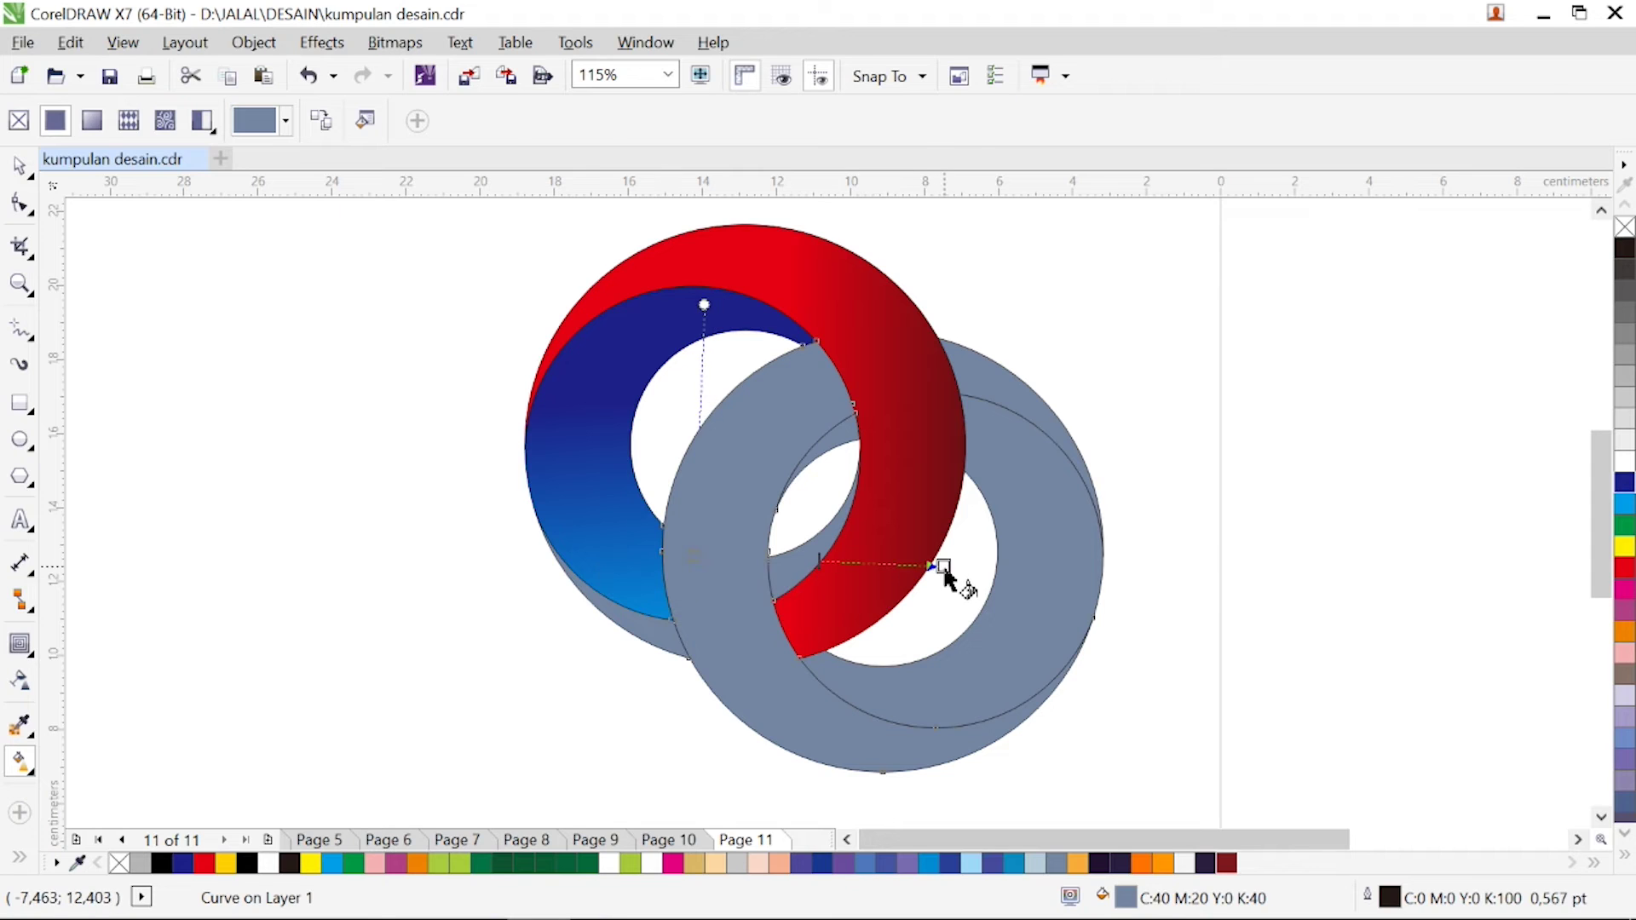
{"action": "left_click_drag", "start_coordinate": [693, 556], "coordinate": [943, 566]}
{"action": "left_click_drag", "start_coordinate": [1228, 865], "coordinate": [975, 722]}
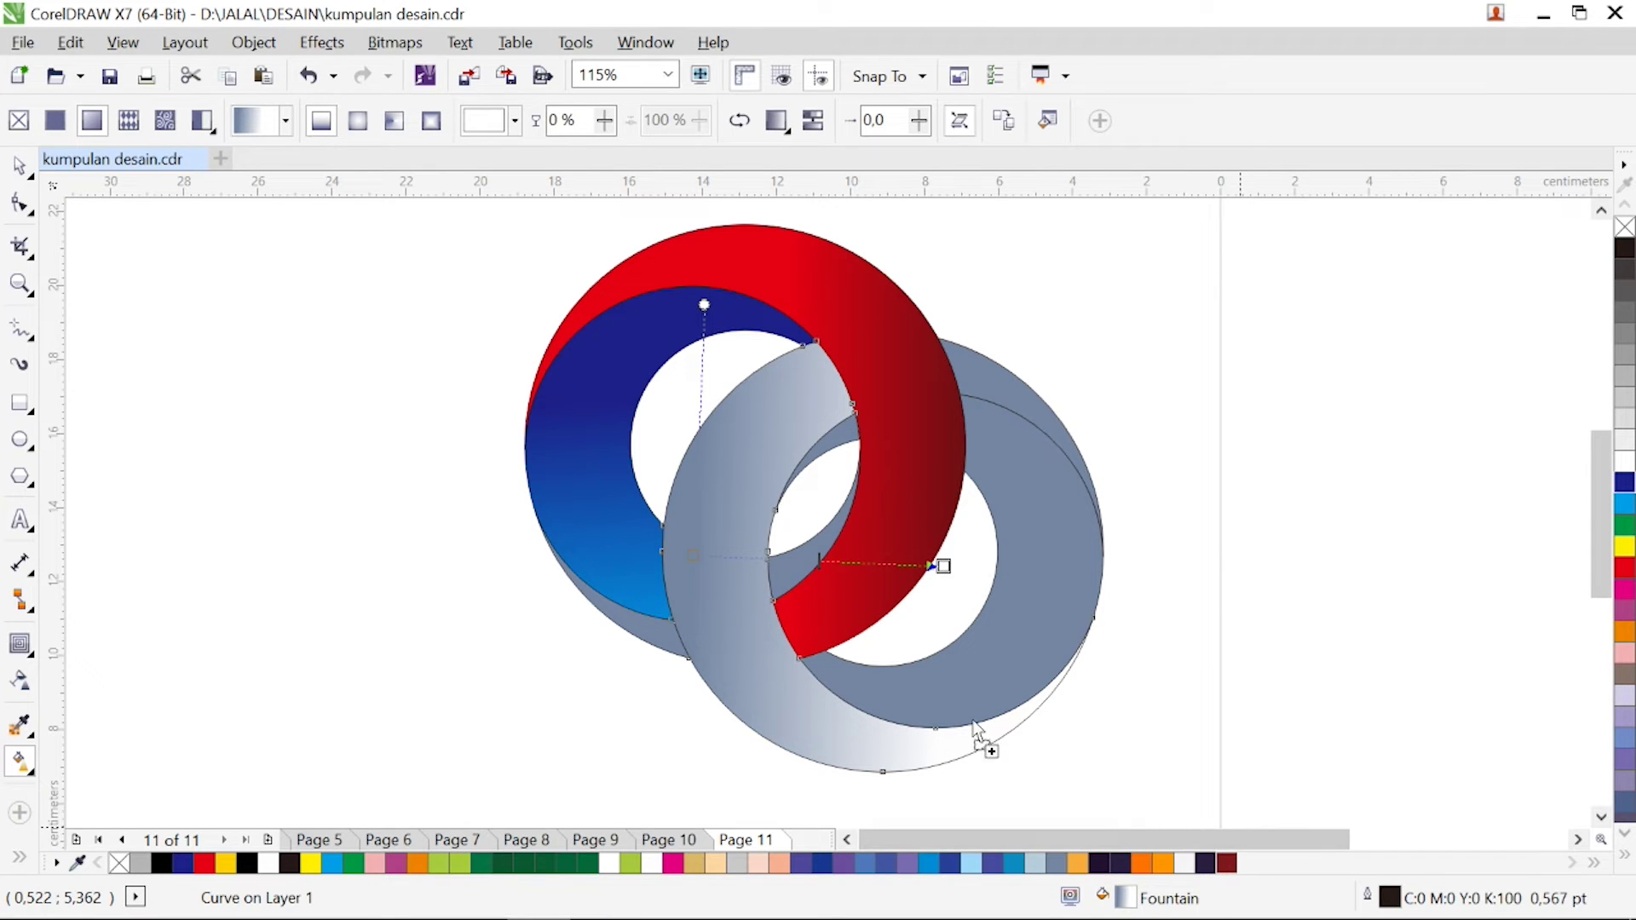
{"action": "left_click_drag", "start_coordinate": [697, 552], "coordinate": [697, 552]}
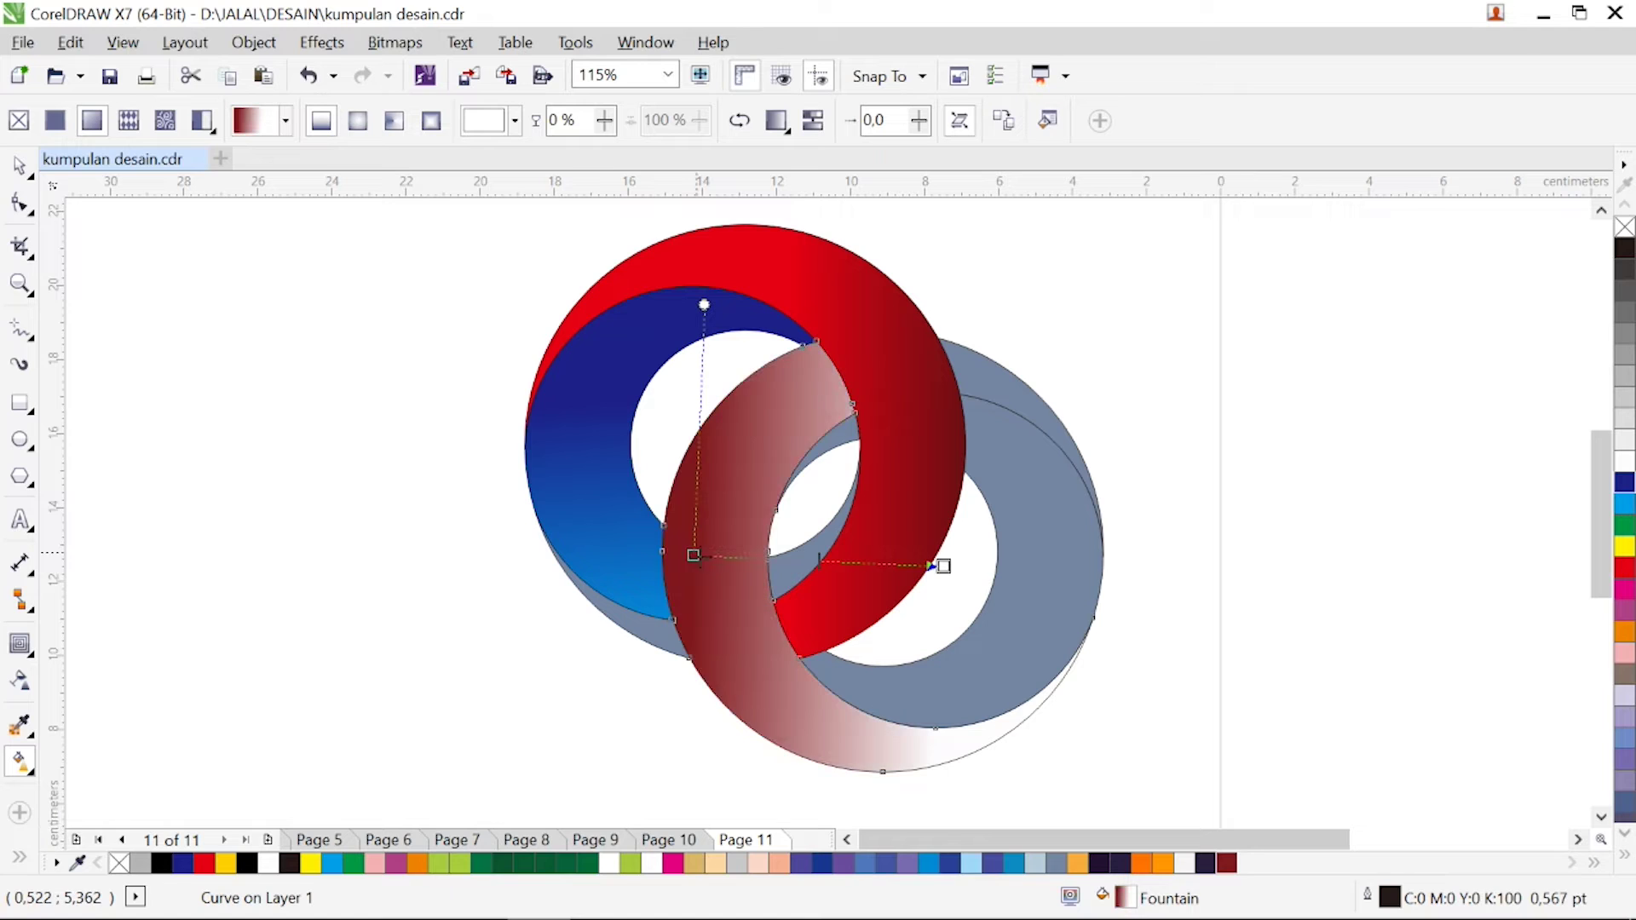
Step: Change the starting colour of the upper-left ring's outer crescent fill from red to light blue
{"action": "left_click", "coordinate": [918, 507]}
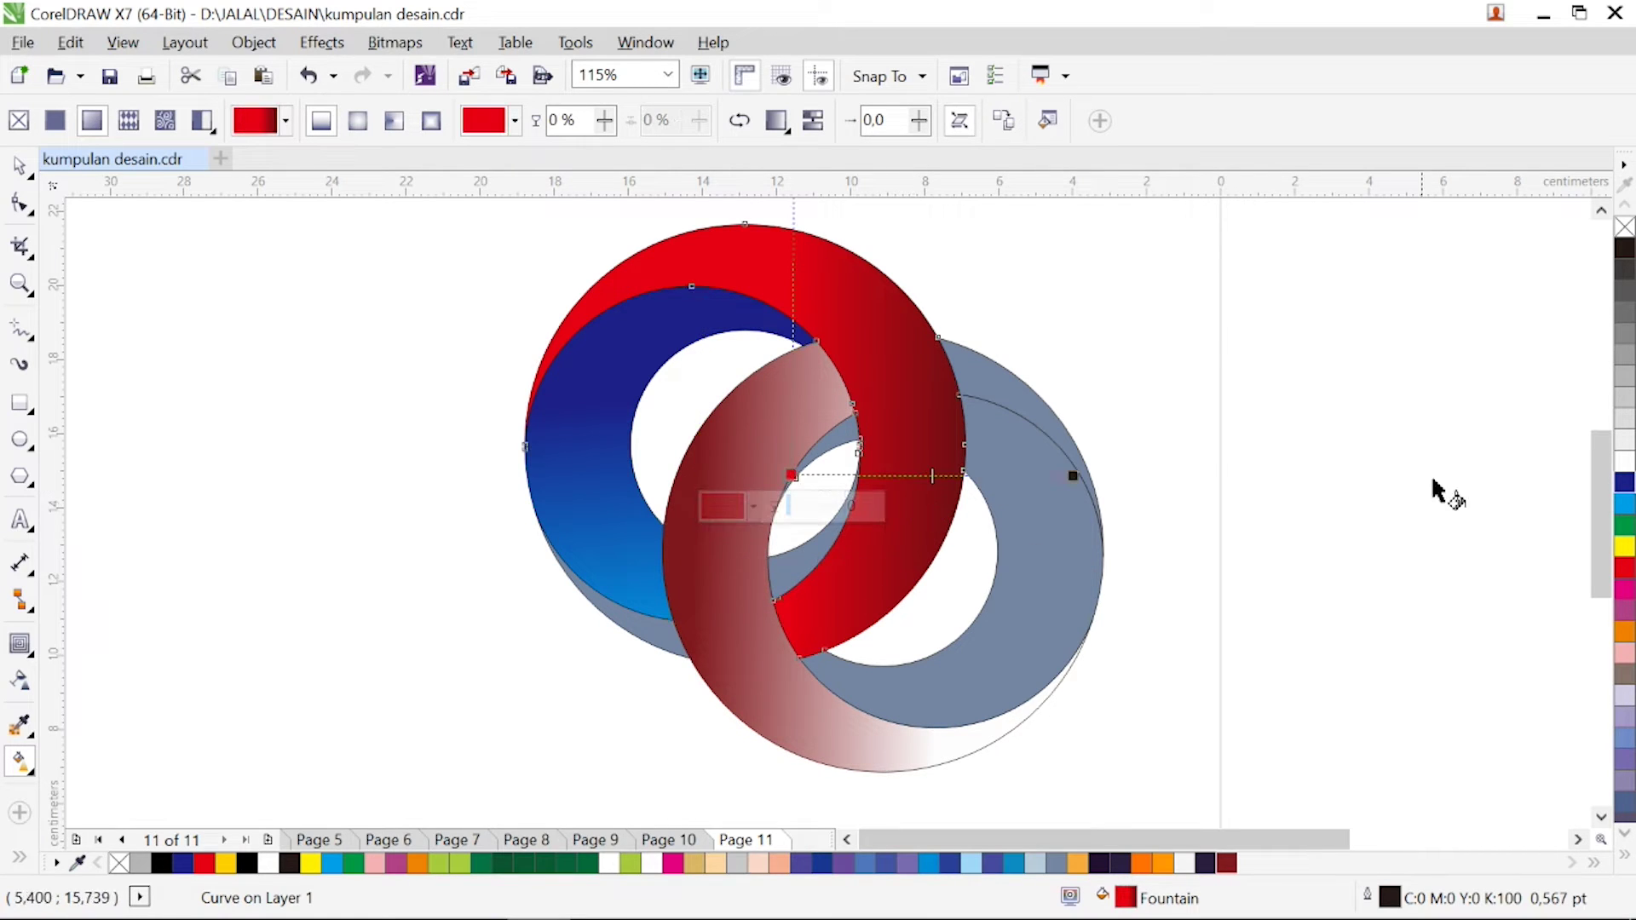
{"action": "left_click_drag", "start_coordinate": [1626, 507], "coordinate": [791, 475]}
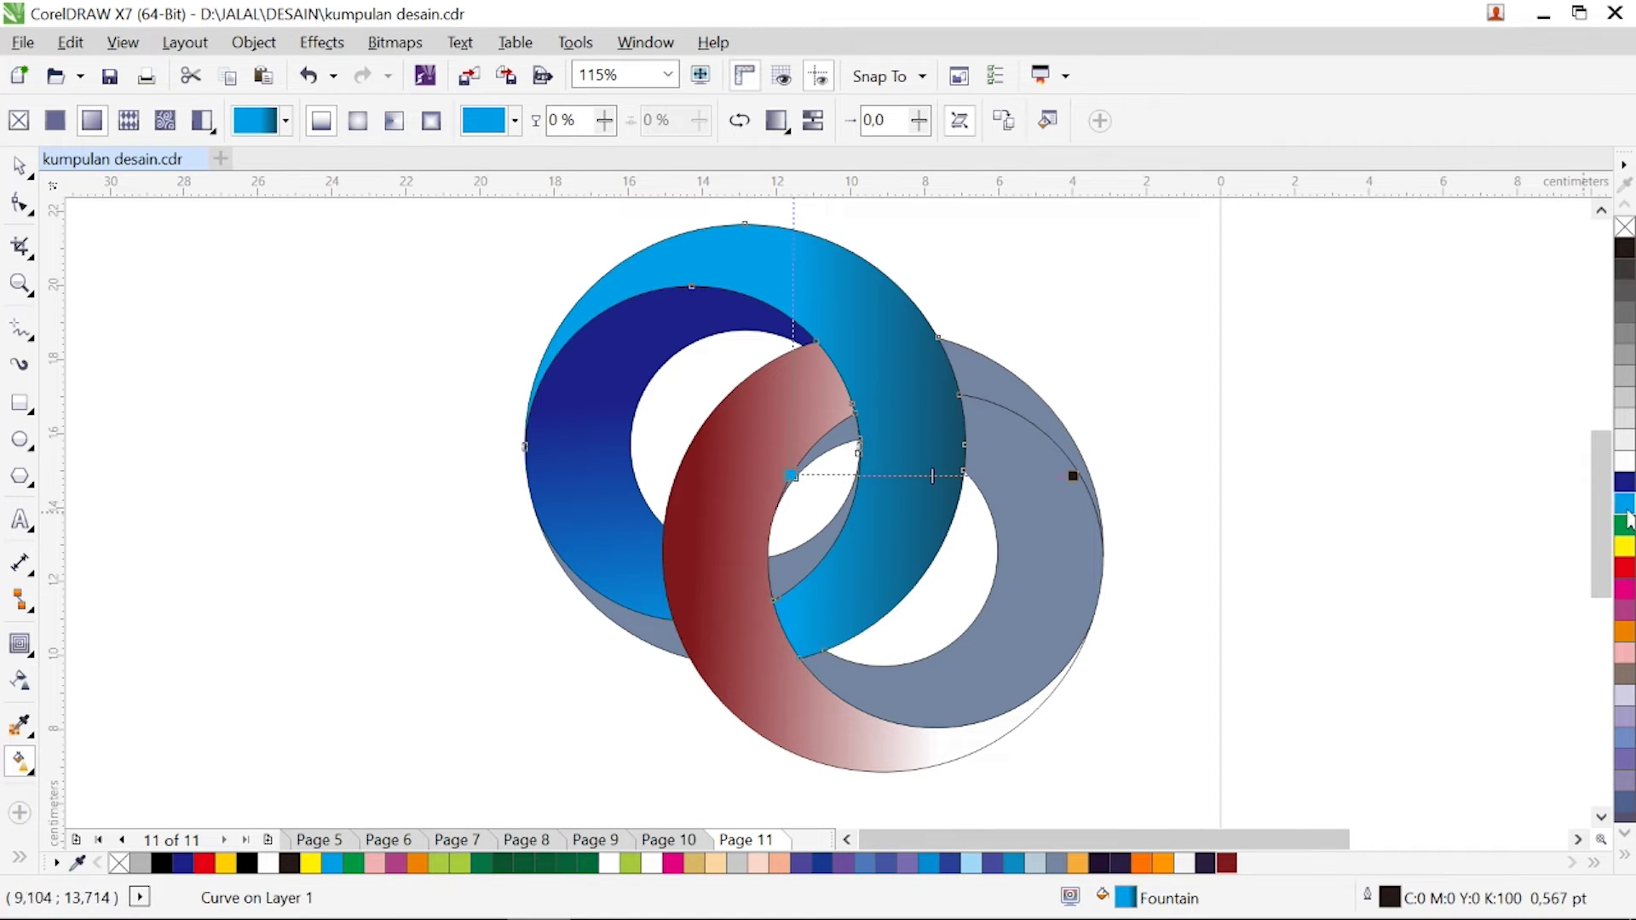
{"action": "left_click_drag", "start_coordinate": [1619, 484], "coordinate": [1245, 450]}
Step: Set the lower-right ring's outer crescent fill to end in red and stretch its gradient outward at both ends
{"action": "left_click", "coordinate": [938, 586]}
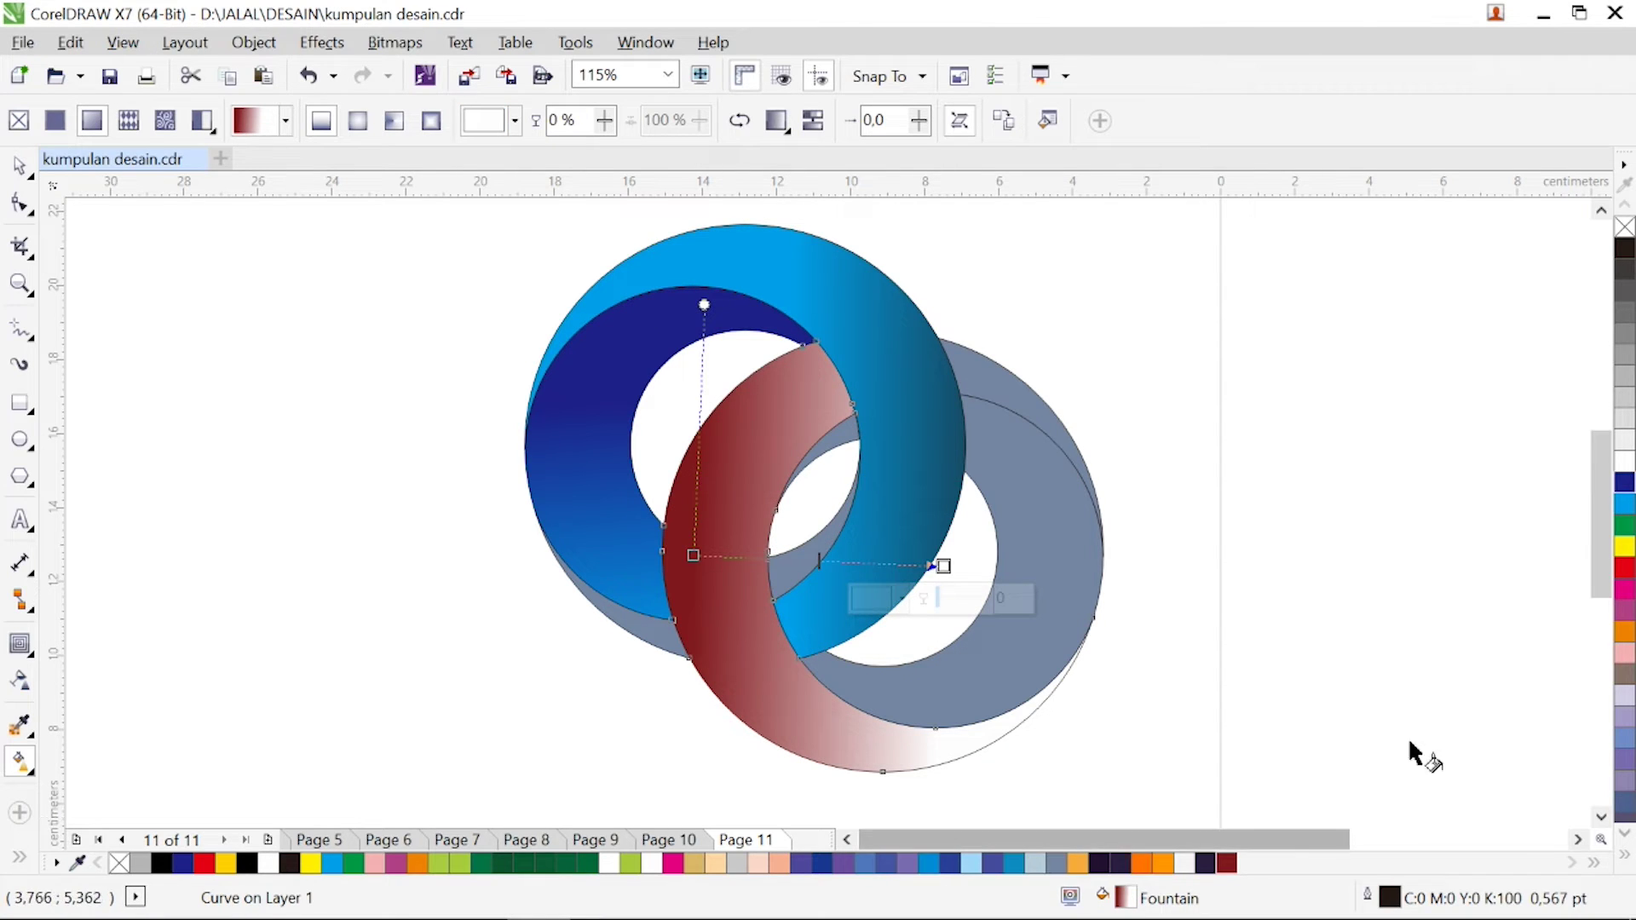
{"action": "left_click_drag", "start_coordinate": [1626, 572], "coordinate": [988, 549]}
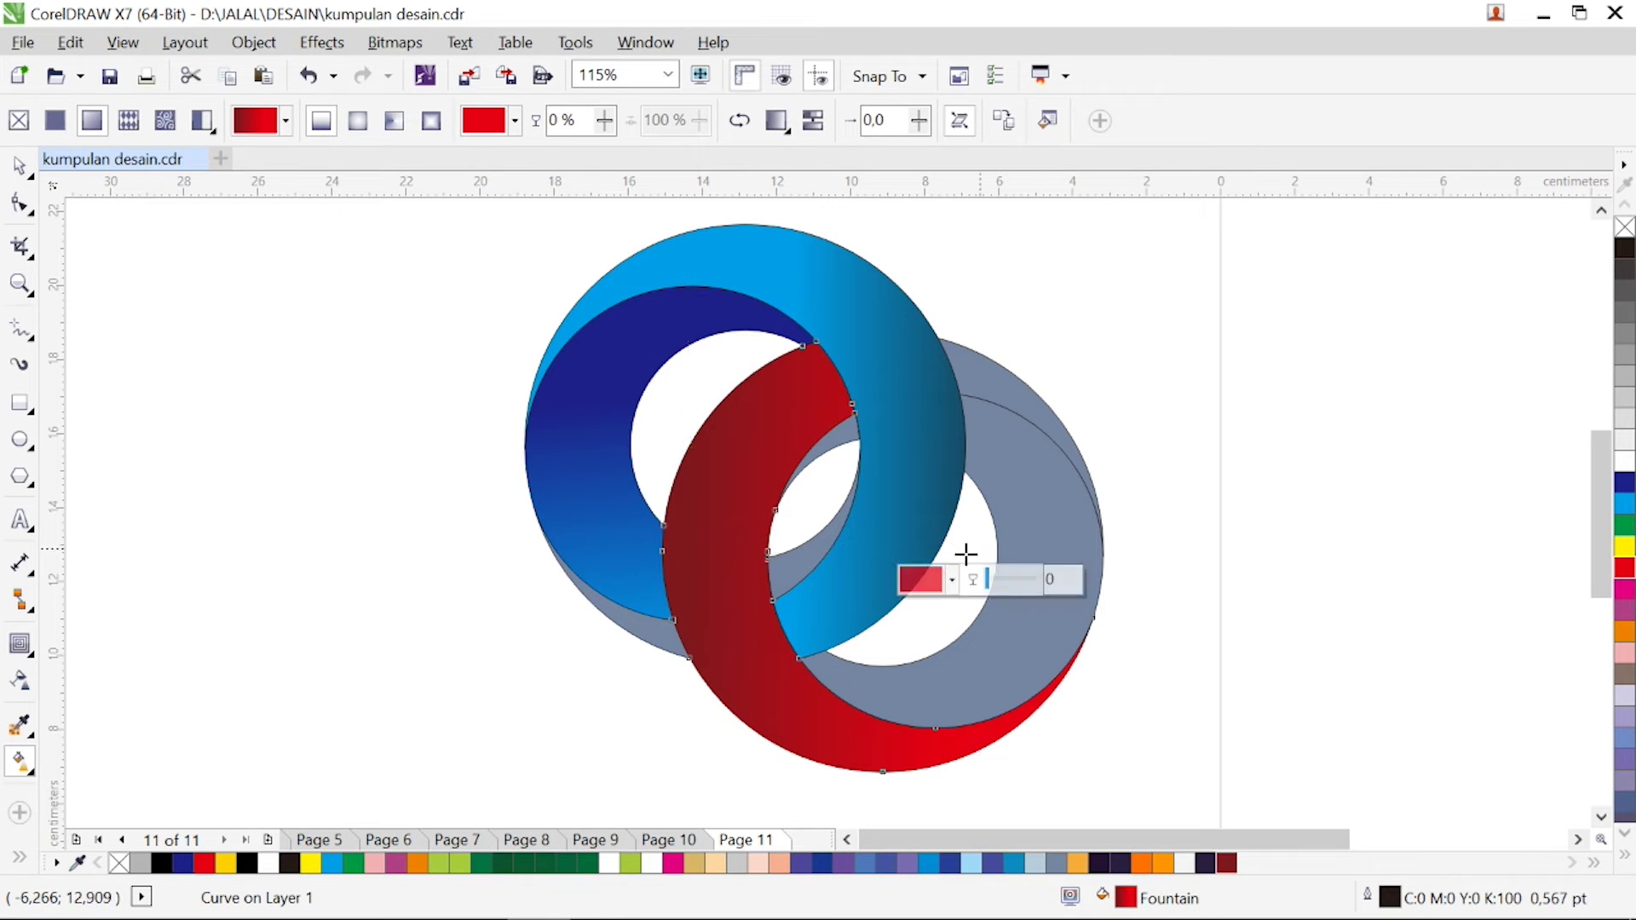
{"action": "left_click_drag", "start_coordinate": [693, 555], "coordinate": [629, 556]}
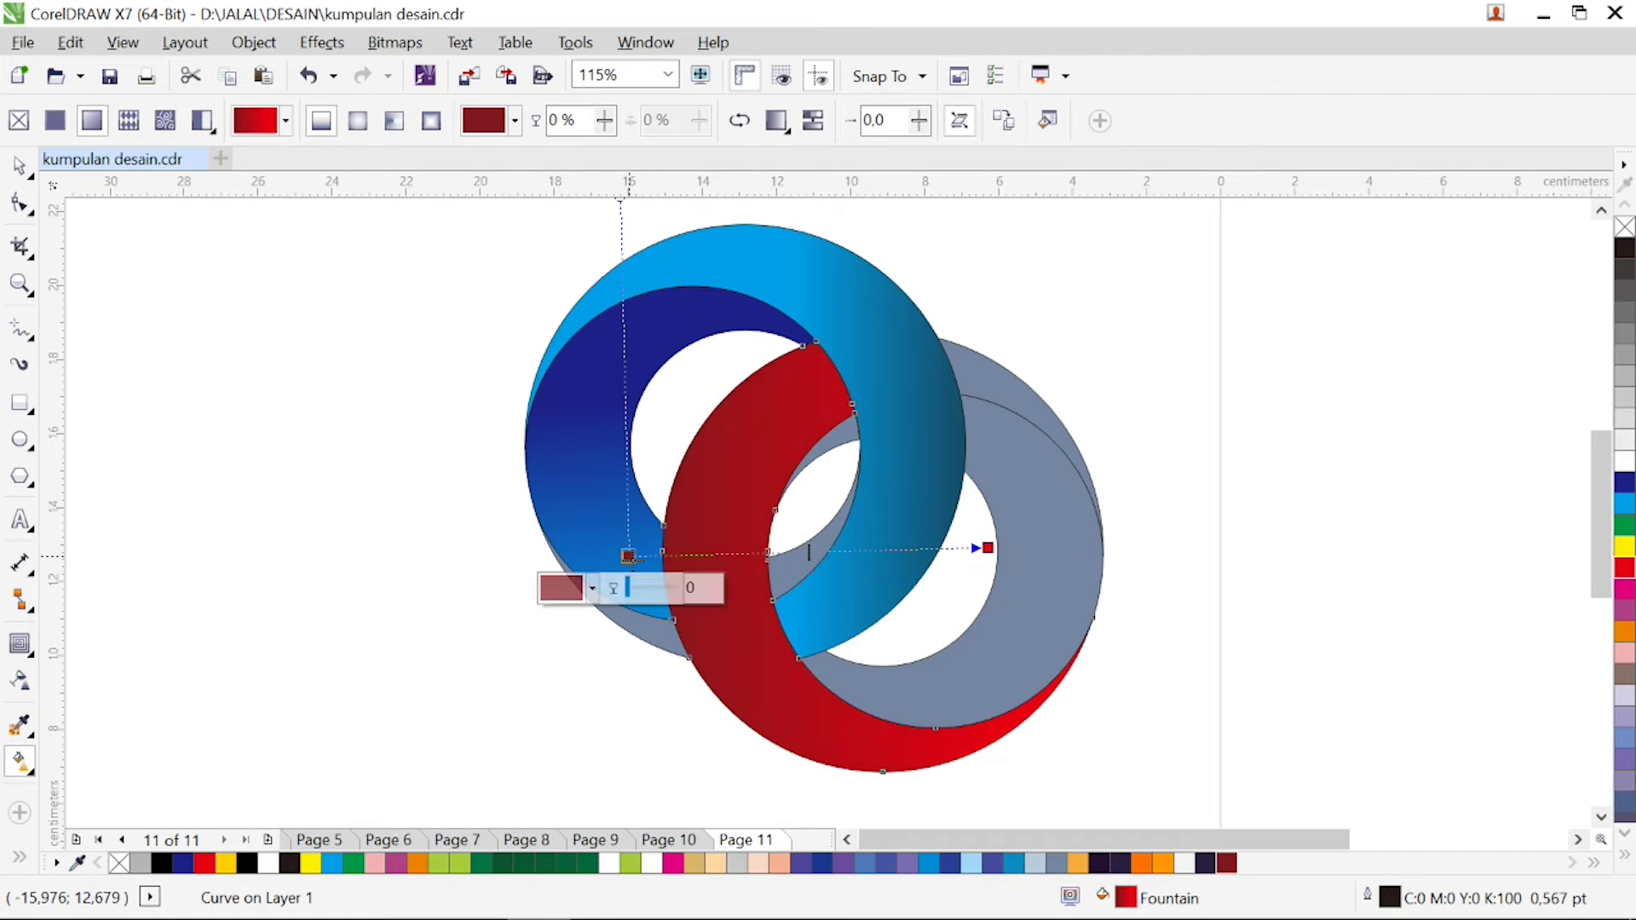
Step: Apply a diagonal linear fountain fill to the lower-right ring's inner band, running from dark red at the upper left to red at the lower right
{"action": "left_click", "coordinate": [1071, 524]}
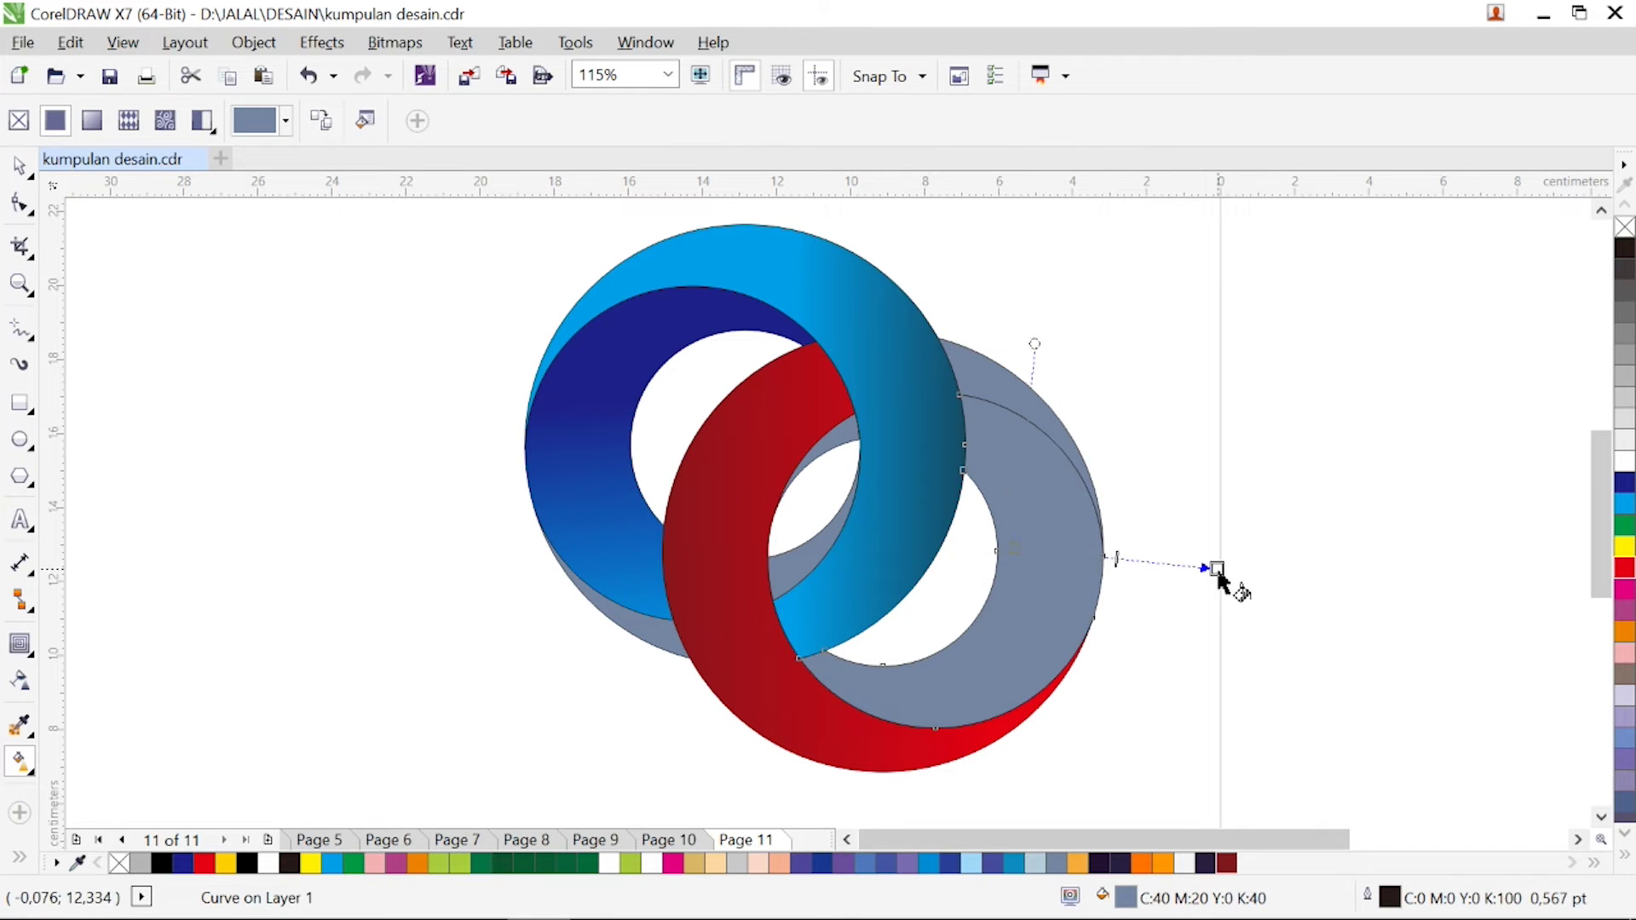
{"action": "left_click_drag", "start_coordinate": [1218, 572], "coordinate": [1216, 551]}
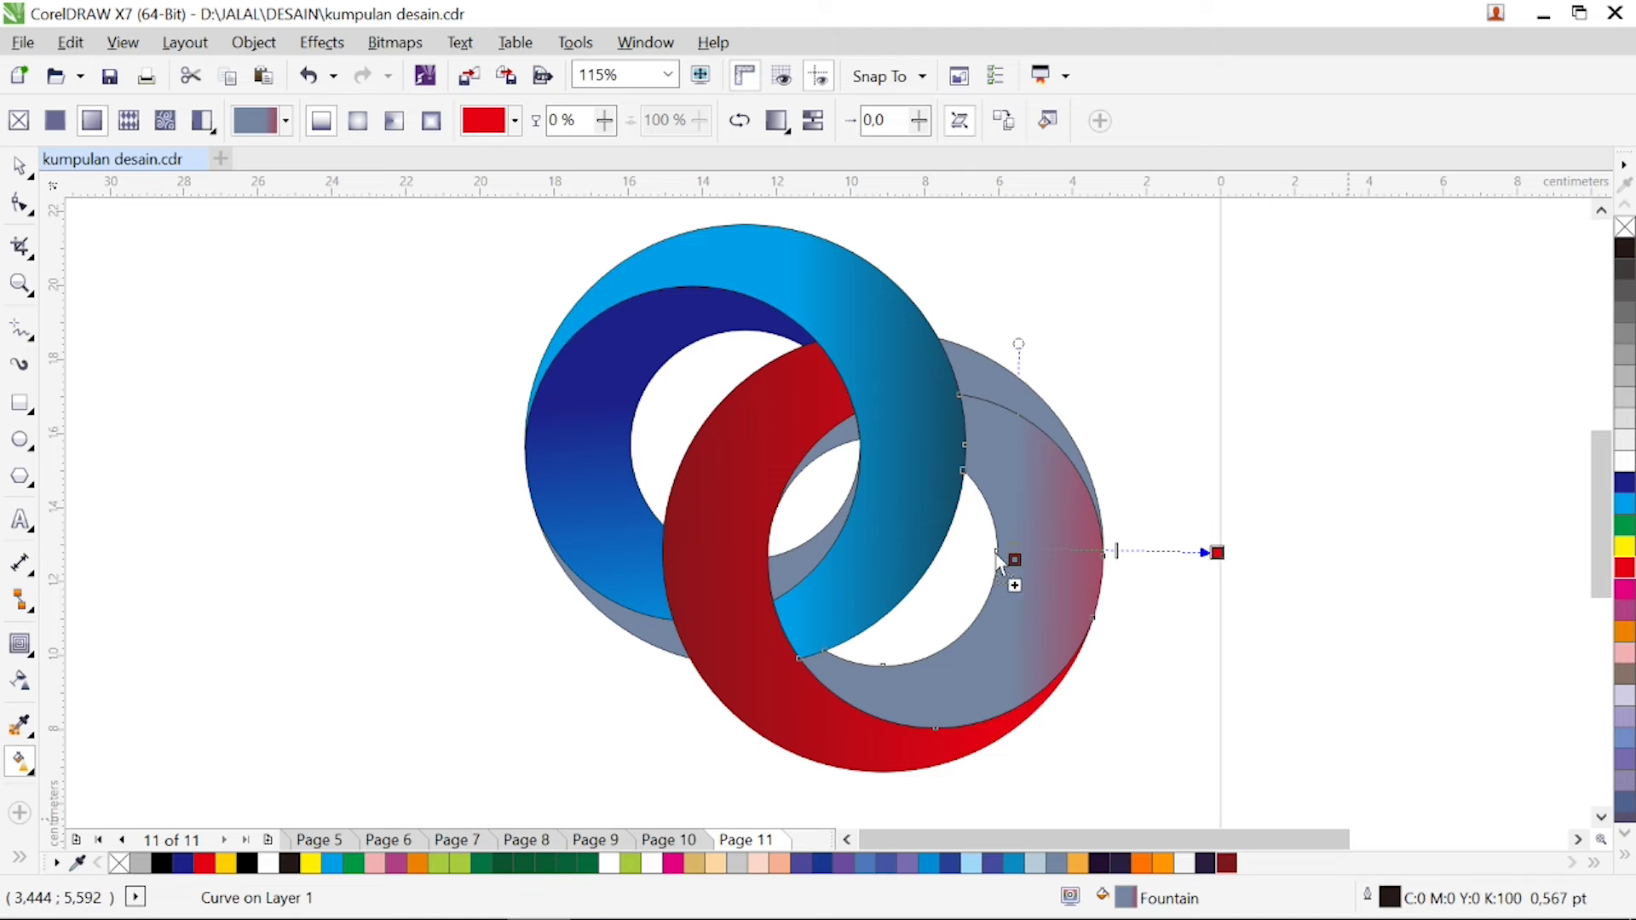
{"action": "left_click_drag", "start_coordinate": [1014, 546], "coordinate": [879, 541]}
{"action": "left_click_drag", "start_coordinate": [1219, 553], "coordinate": [1037, 558]}
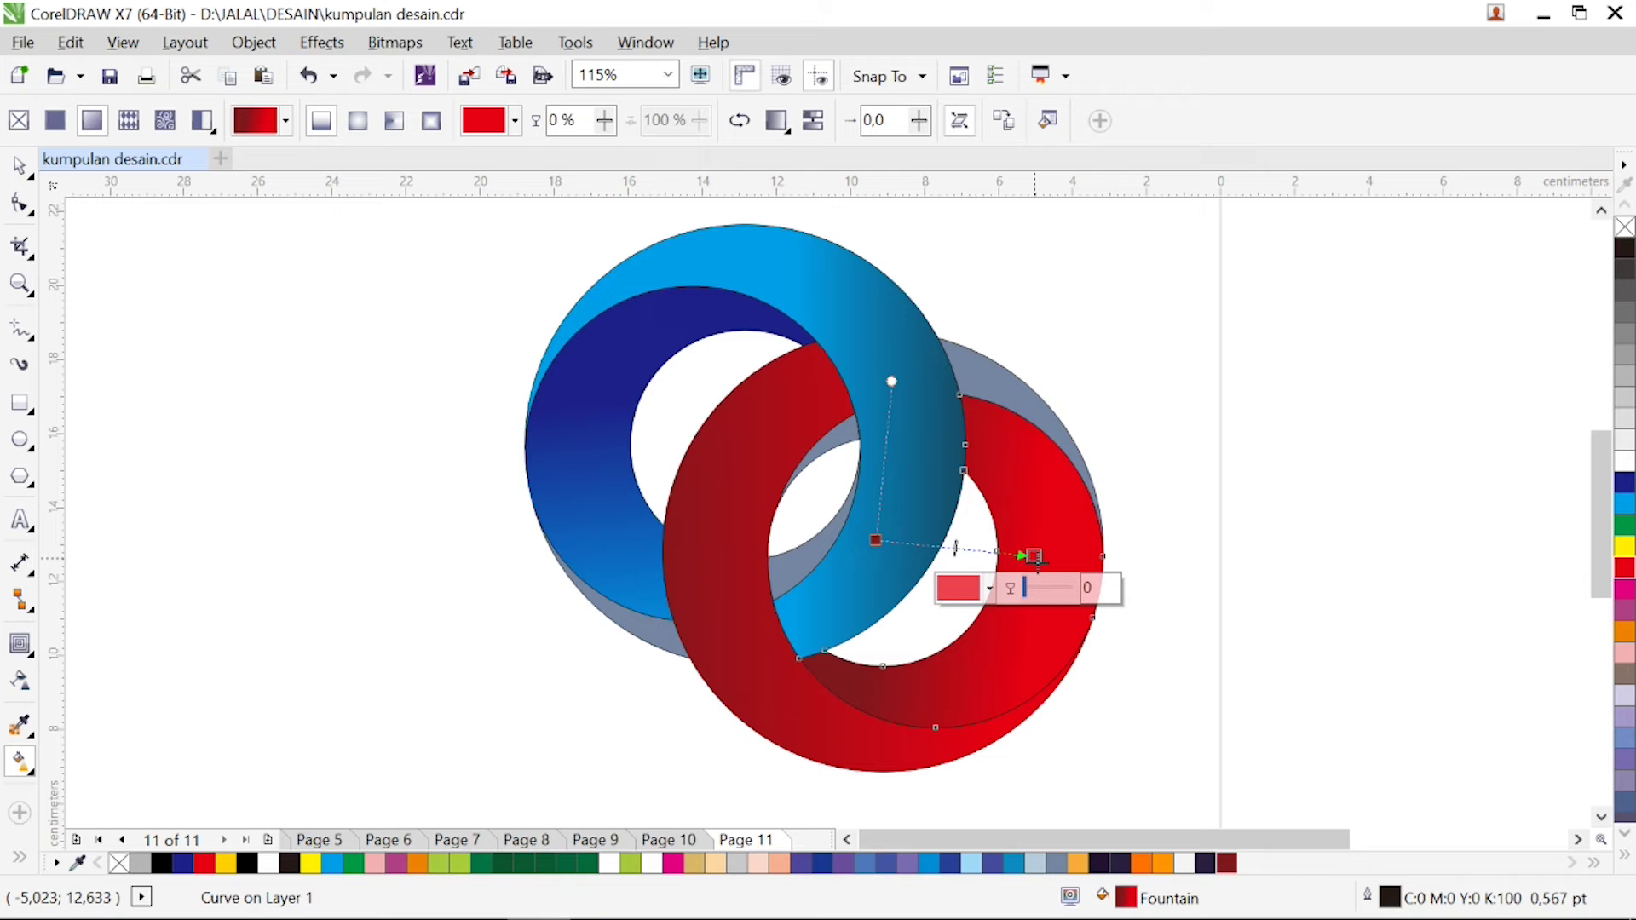
{"action": "left_click_drag", "start_coordinate": [876, 539], "coordinate": [902, 496]}
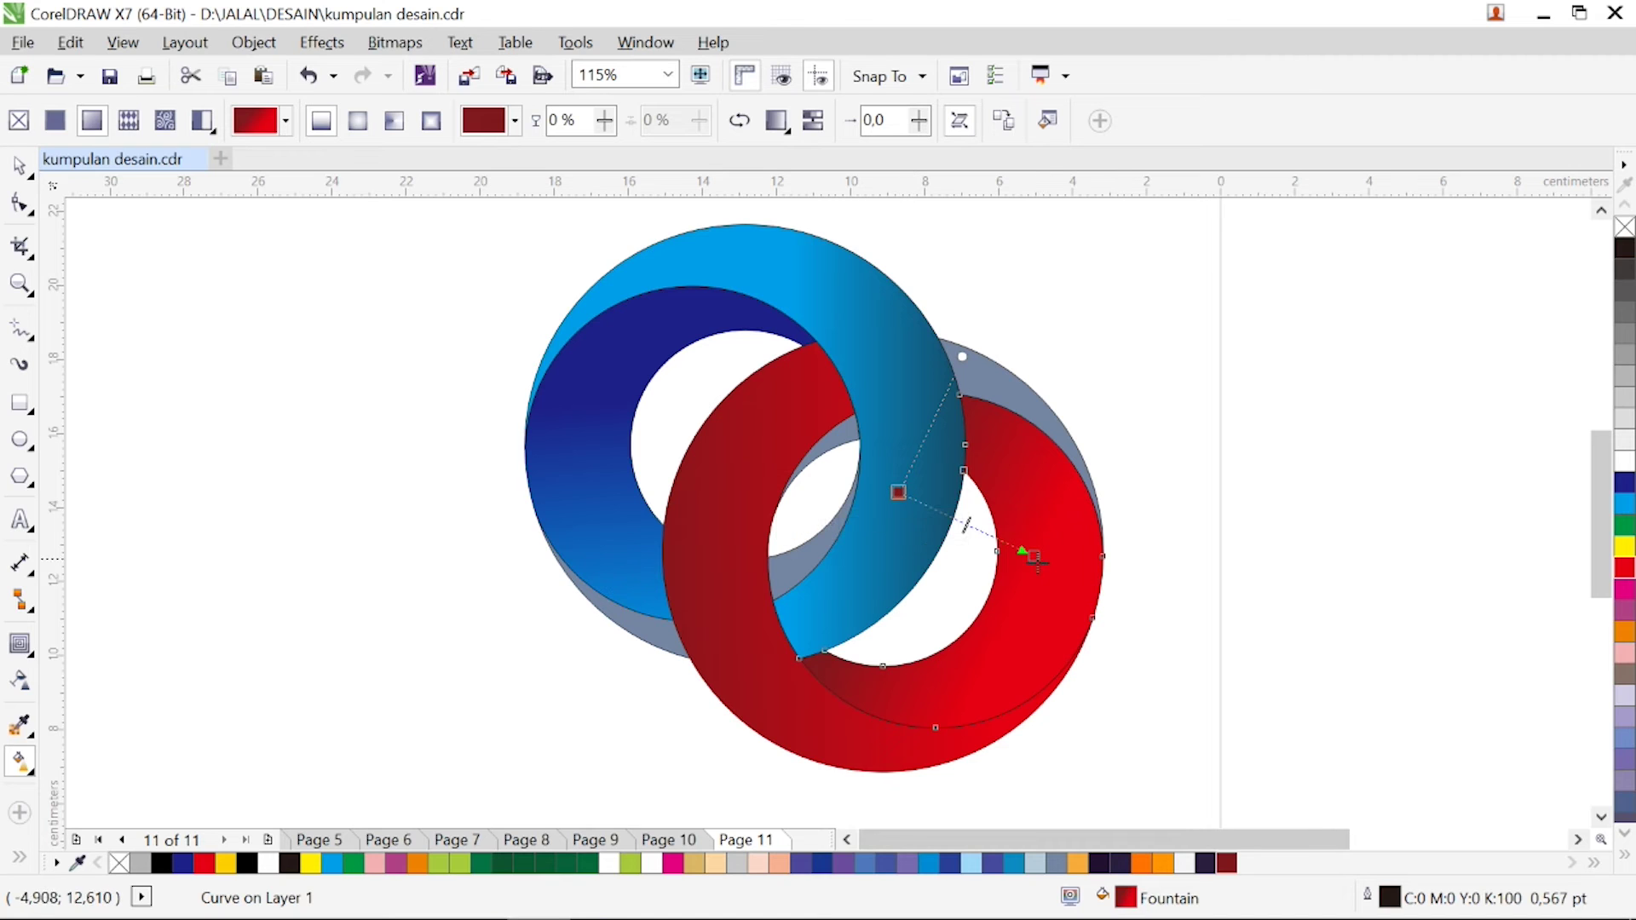
{"action": "left_click_drag", "start_coordinate": [1034, 558], "coordinate": [1060, 607]}
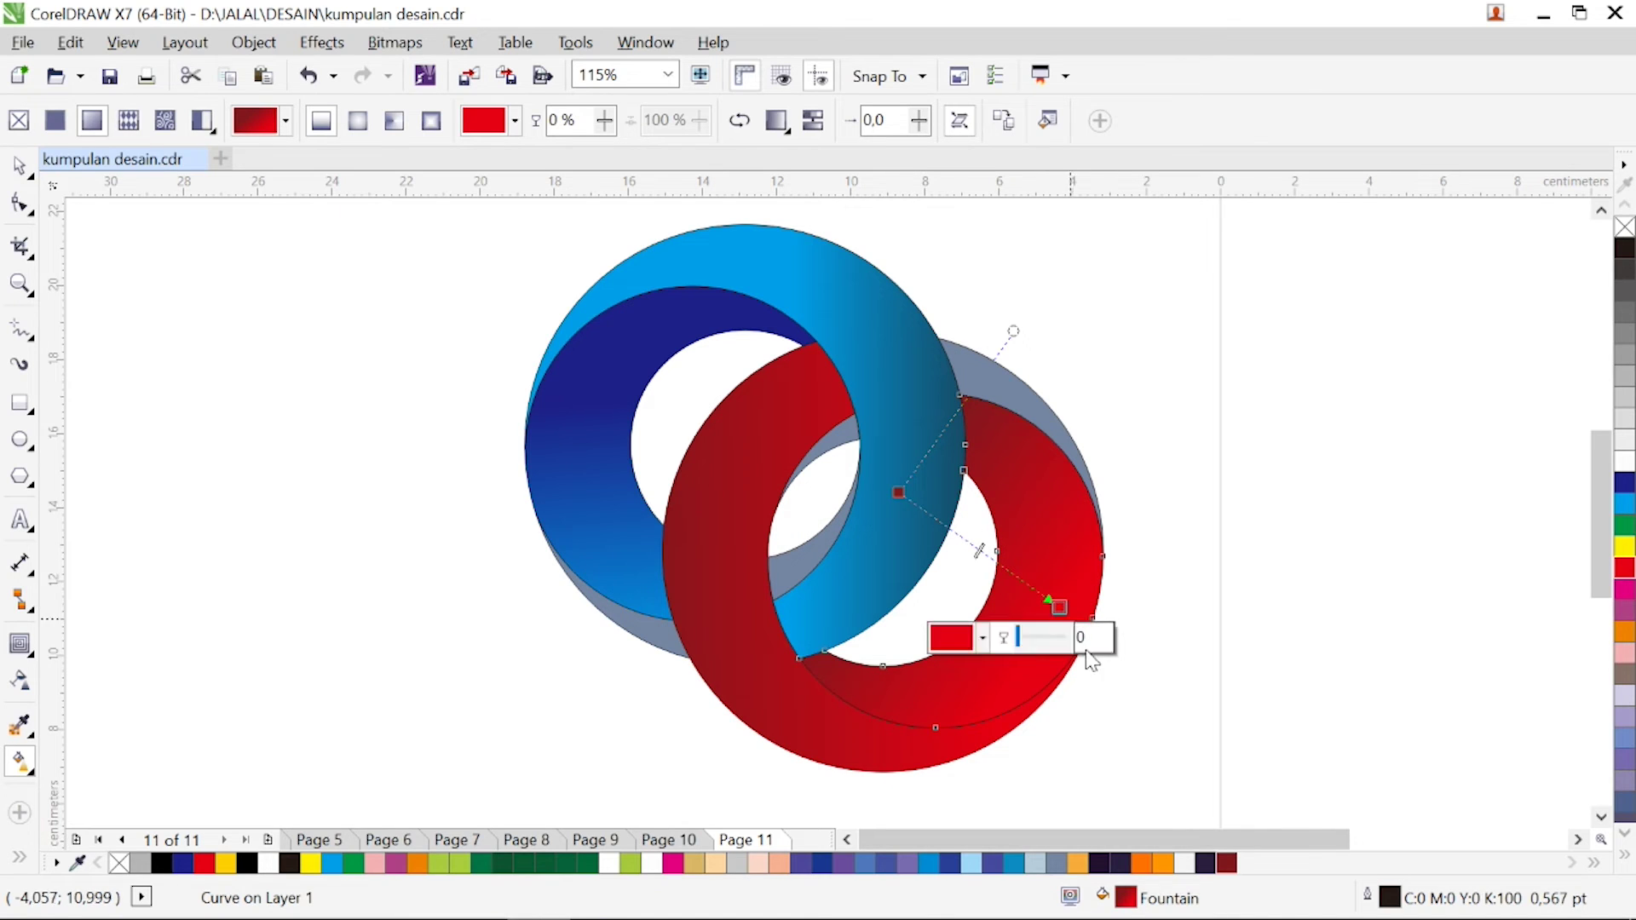
Step: Apply a diagonal fountain fill to the small sliver above the central opening, from red at the upper right to dark red at the lower left
{"action": "left_click", "coordinate": [850, 445]}
{"action": "left_click_drag", "start_coordinate": [842, 432], "coordinate": [809, 480]}
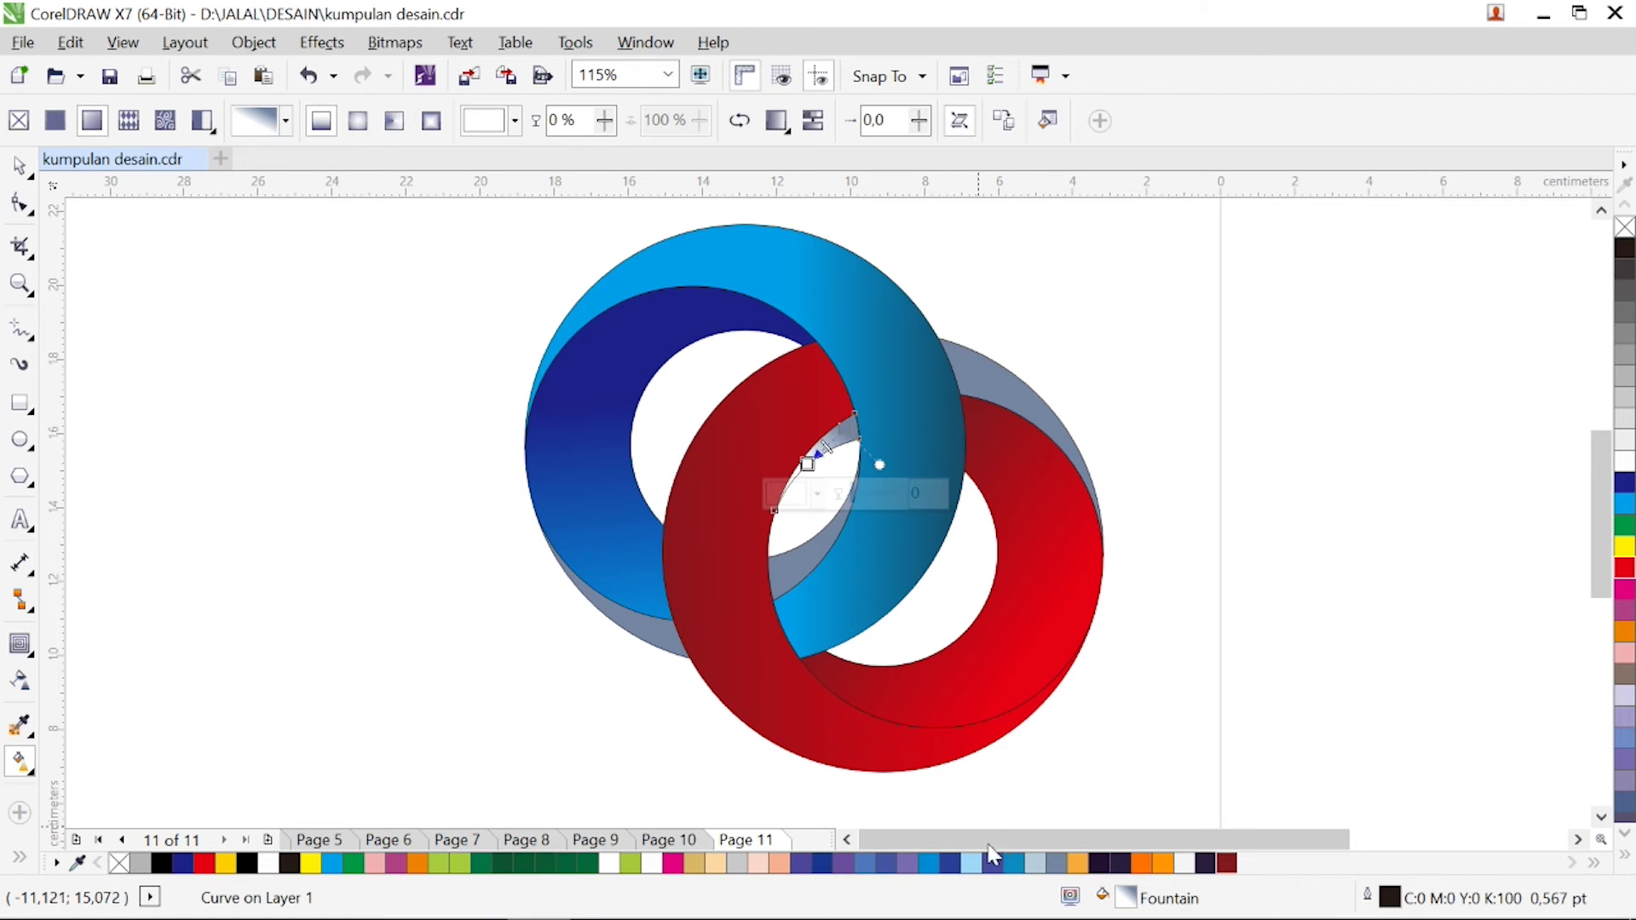
{"action": "left_click_drag", "start_coordinate": [872, 575], "coordinate": [814, 466]}
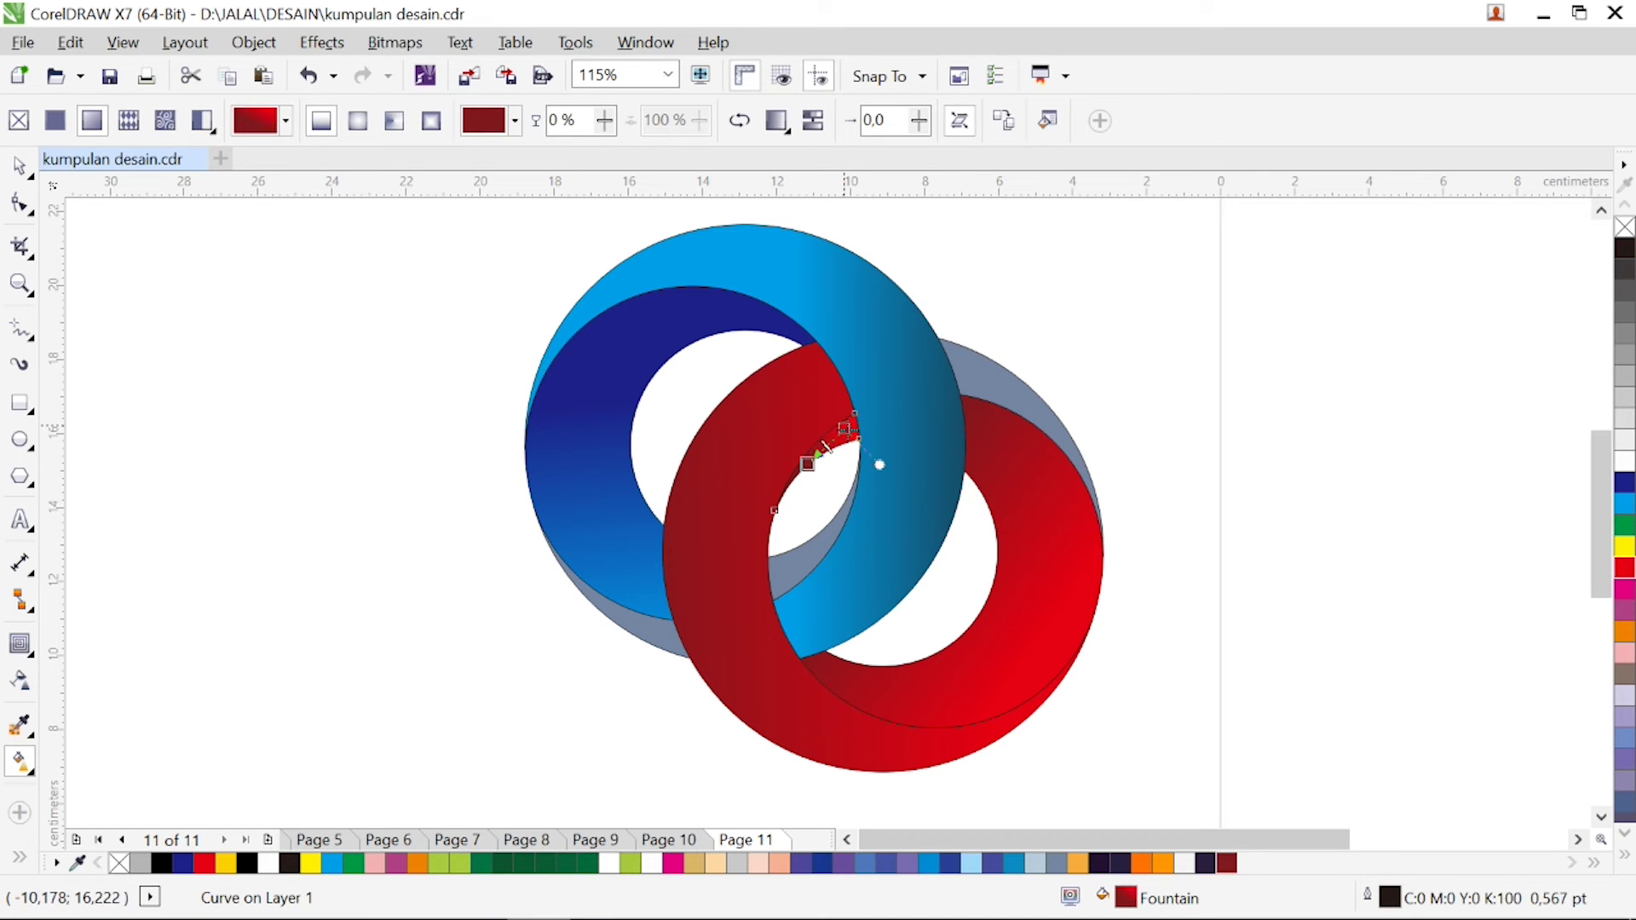
Step: Apply a diagonal fountain fill to the upper-right outer crescent piece, from dark red at the upper left to red at the lower right
{"action": "left_click", "coordinate": [970, 382]}
{"action": "left_click_drag", "start_coordinate": [968, 380], "coordinate": [1108, 467]}
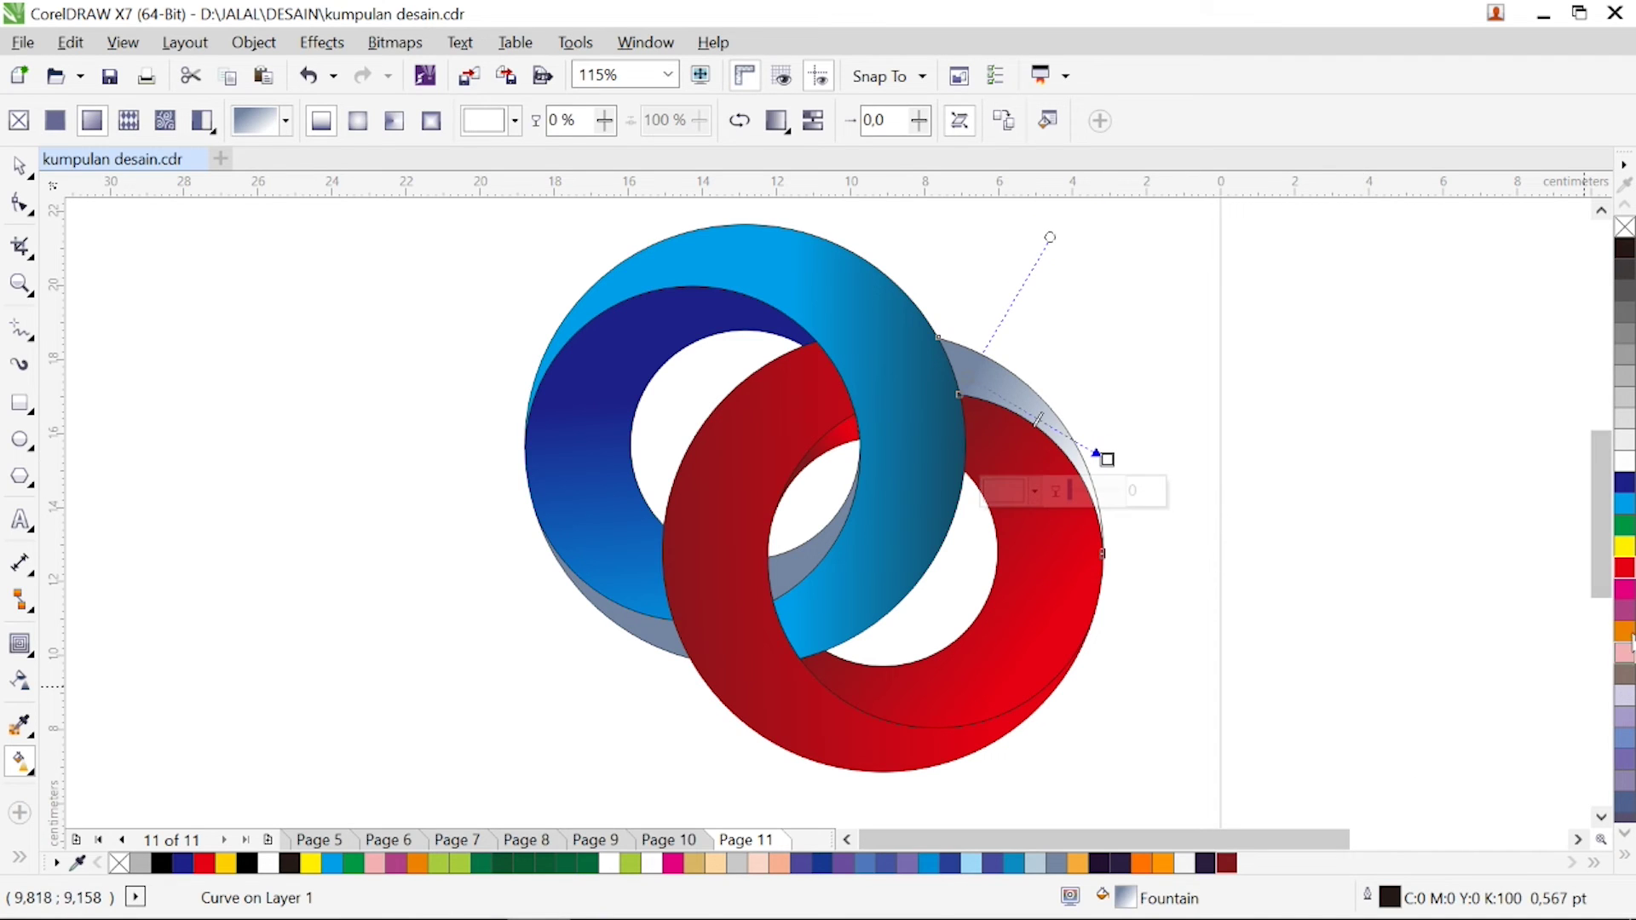
{"action": "left_click_drag", "start_coordinate": [1624, 567], "coordinate": [1107, 460]}
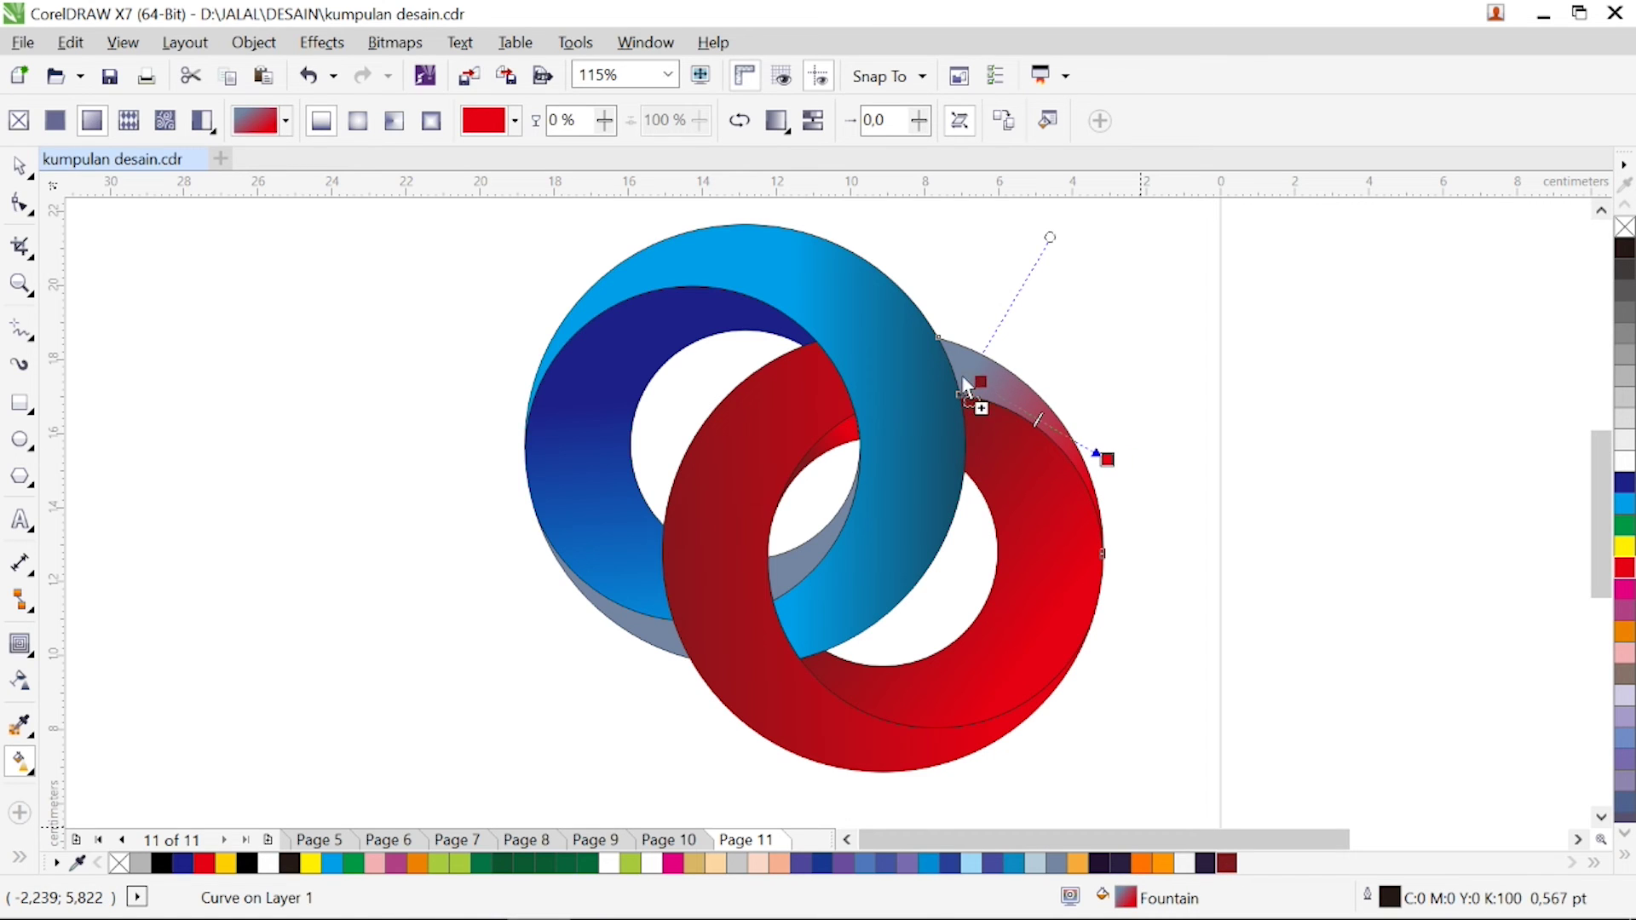
Step: Apply a diagonal fountain fill to the sliver below the central opening, from light blue at the upper right to dark blue at the lower left
{"action": "left_click_drag", "start_coordinate": [837, 517], "coordinate": [791, 576]}
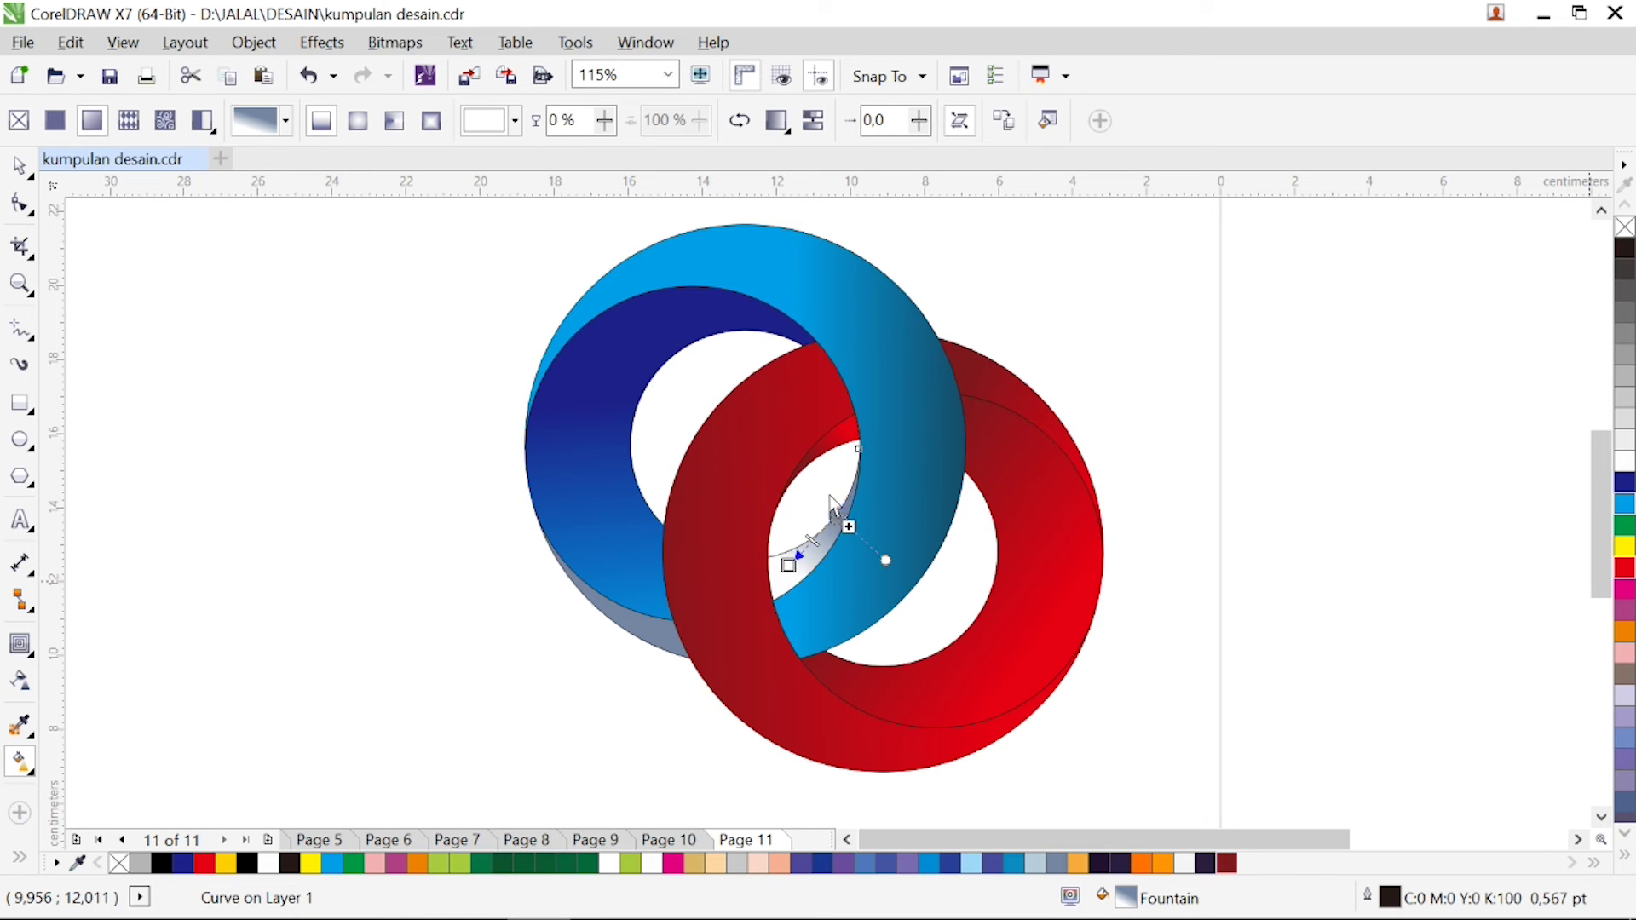
{"action": "left_click_drag", "start_coordinate": [834, 517], "coordinate": [834, 517]}
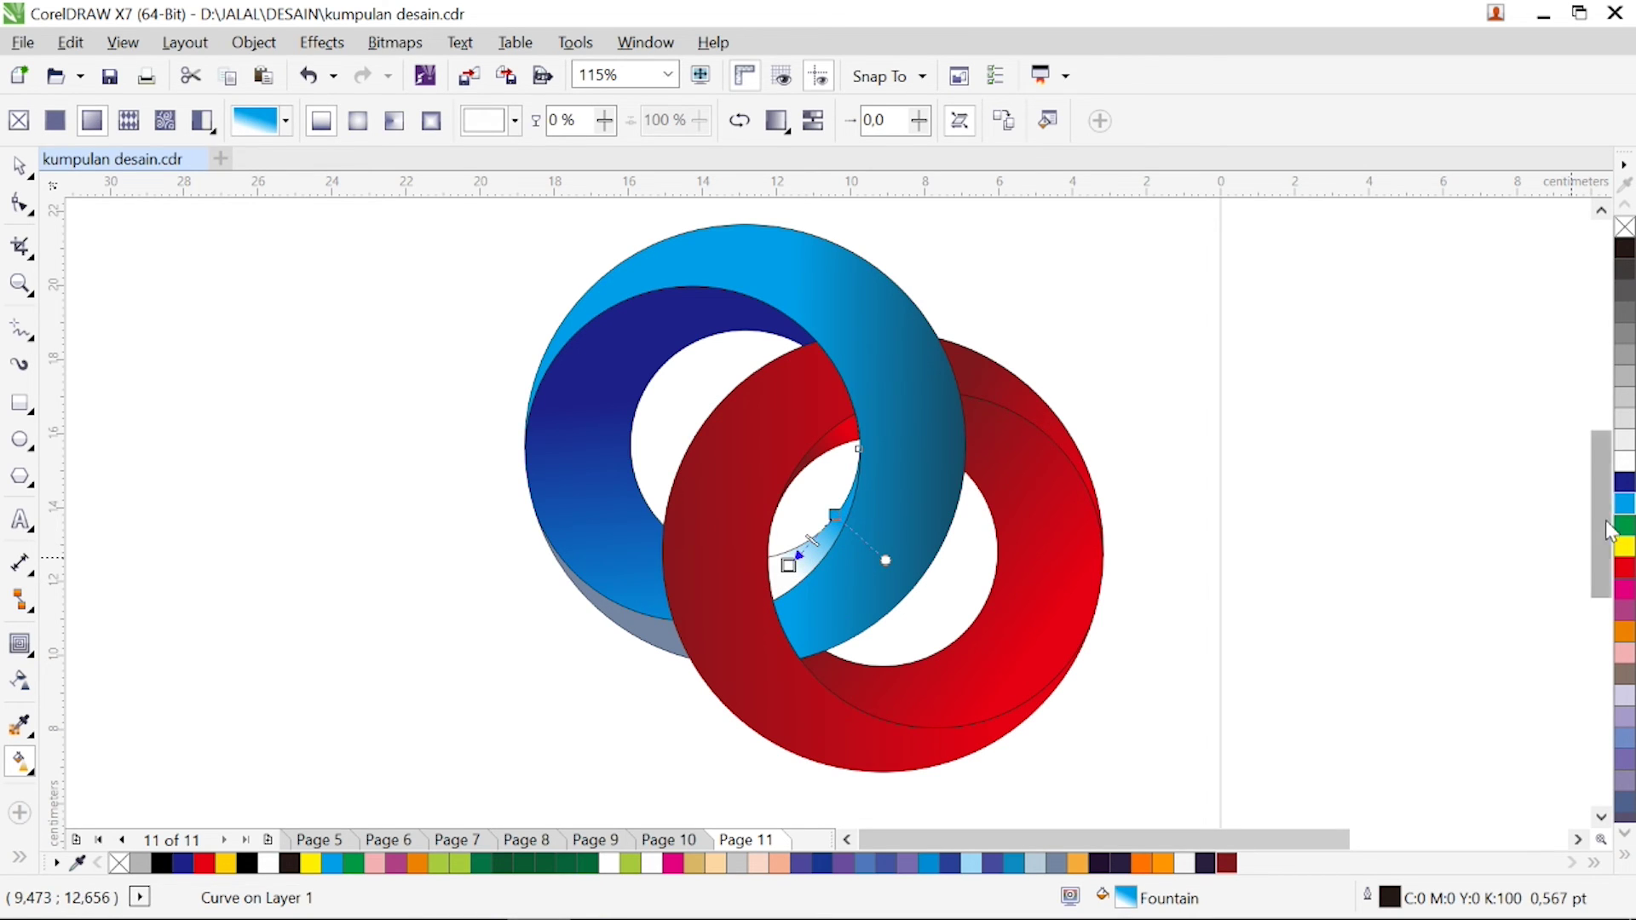
{"action": "left_click_drag", "start_coordinate": [1625, 482], "coordinate": [792, 569]}
Step: Apply a fountain fill to the upper-left ring's bottom outer sliver, running from light blue on the right to dark blue on the left
{"action": "left_click_drag", "start_coordinate": [658, 638], "coordinate": [565, 614]}
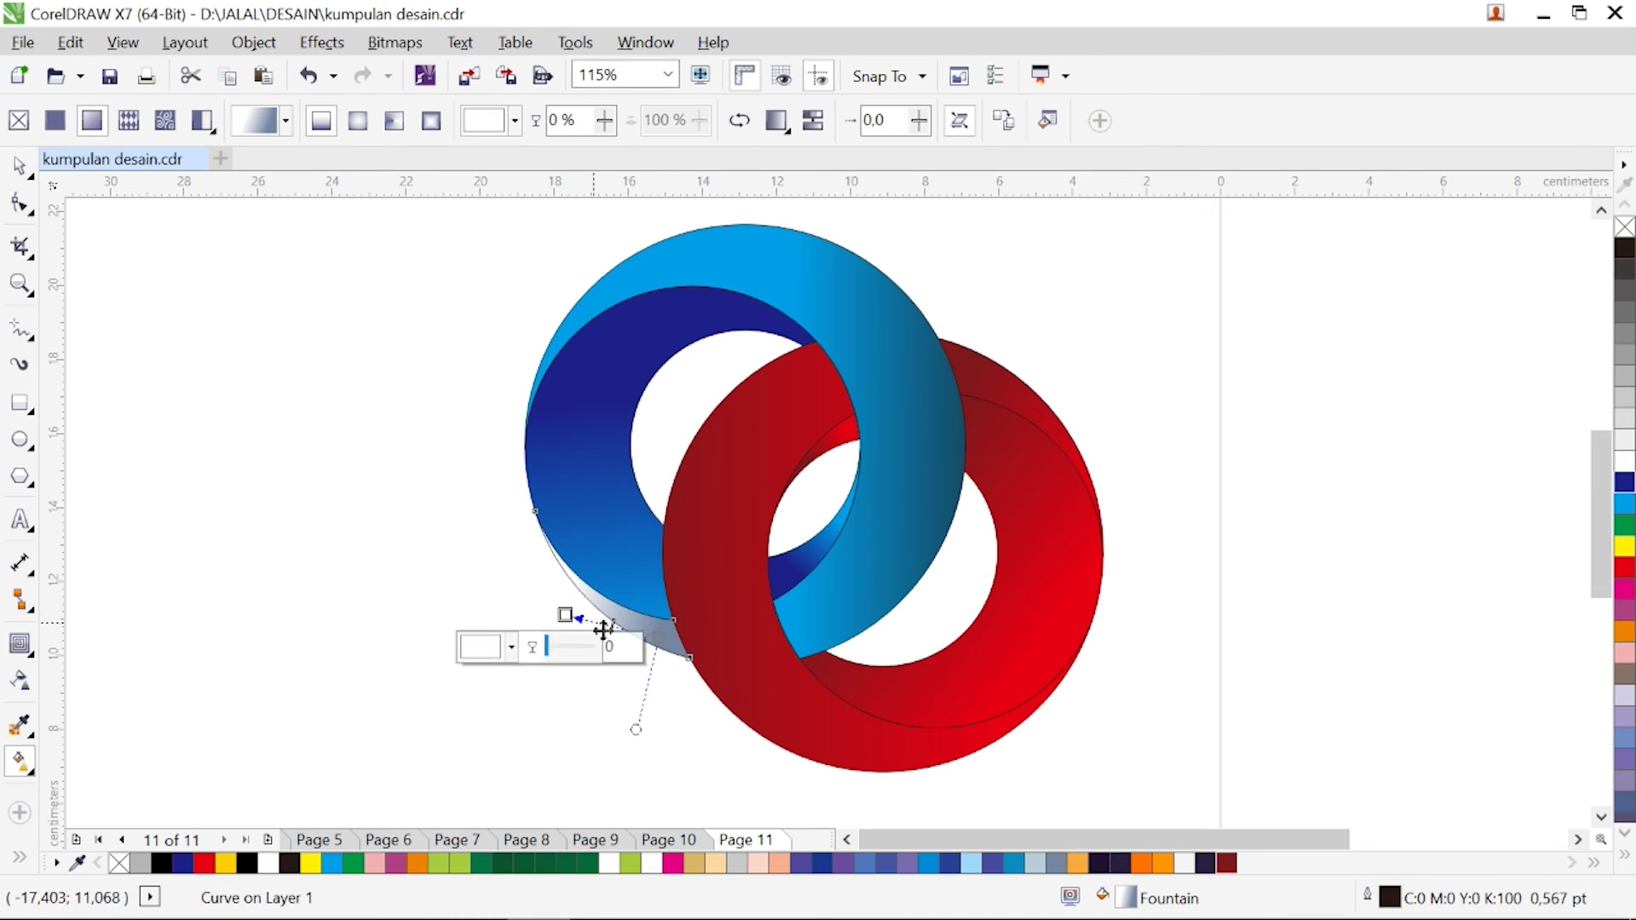
{"action": "left_click_drag", "start_coordinate": [1625, 482], "coordinate": [568, 616]}
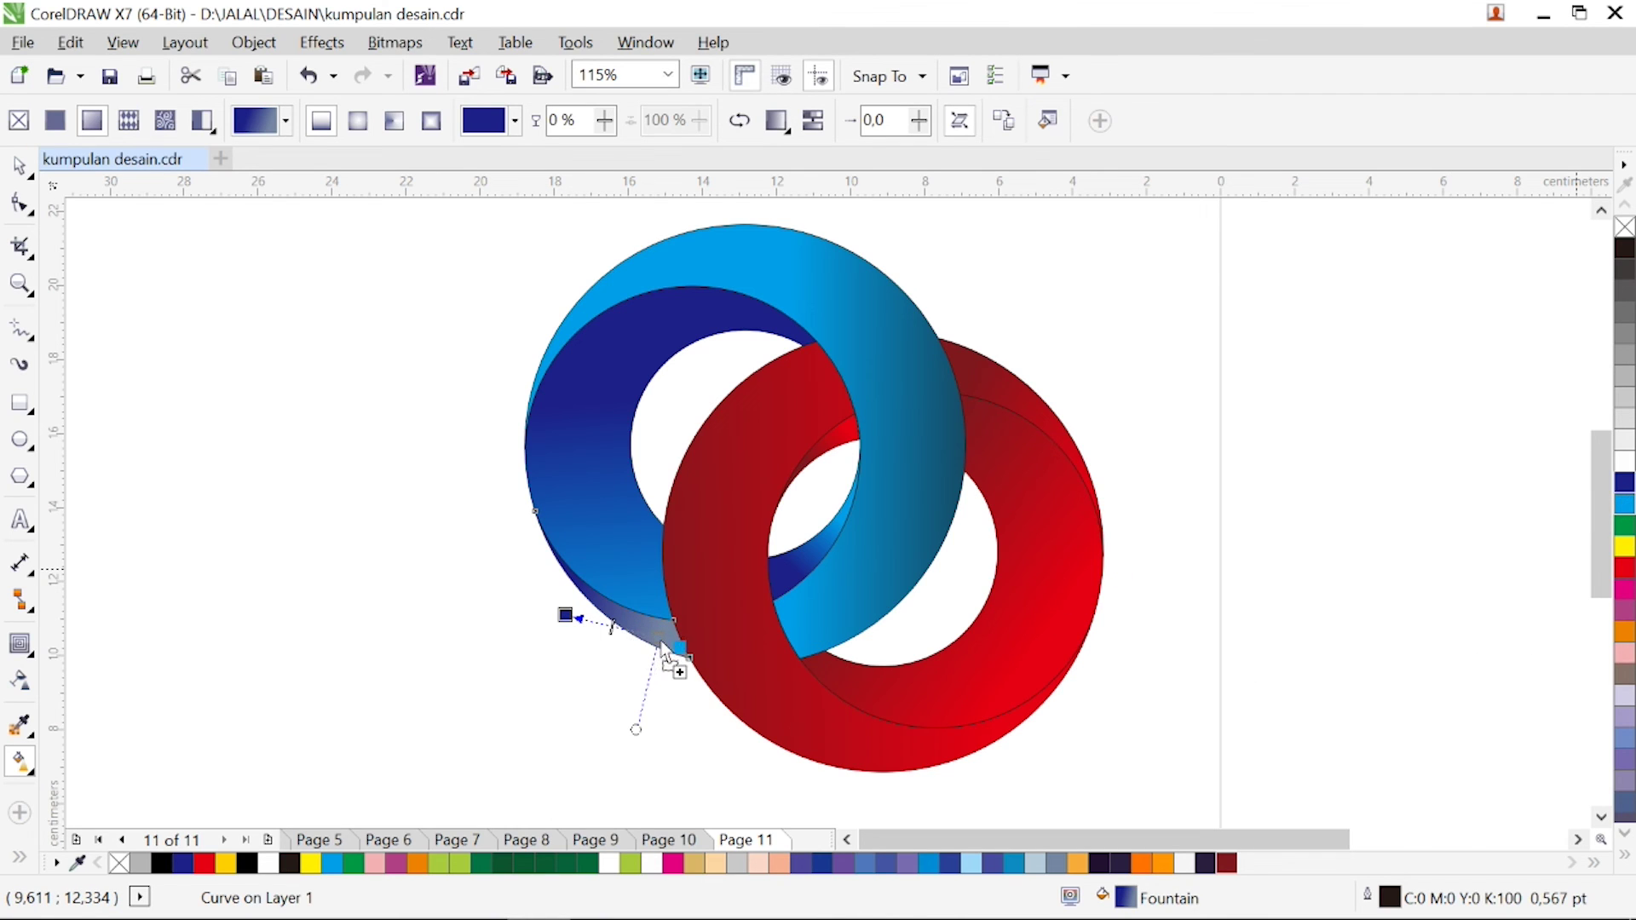
{"action": "left_click_drag", "start_coordinate": [663, 646], "coordinate": [658, 638]}
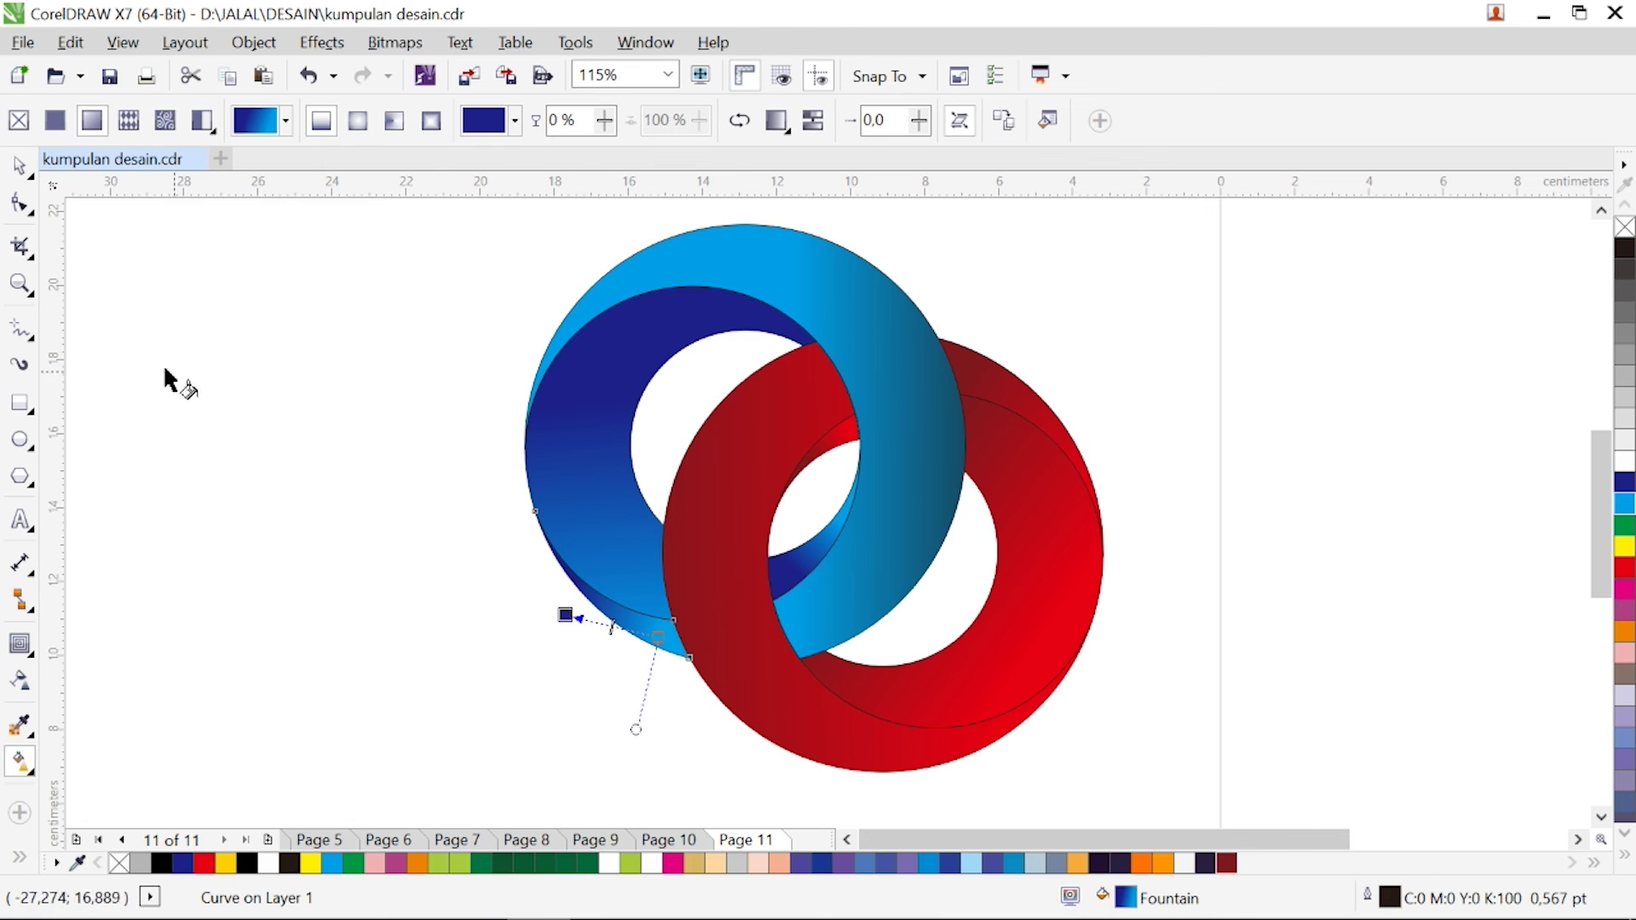
Step: Remove the outlines from all the ring pieces and deselect them
{"action": "left_click", "coordinate": [19, 164]}
{"action": "left_click", "coordinate": [226, 401]}
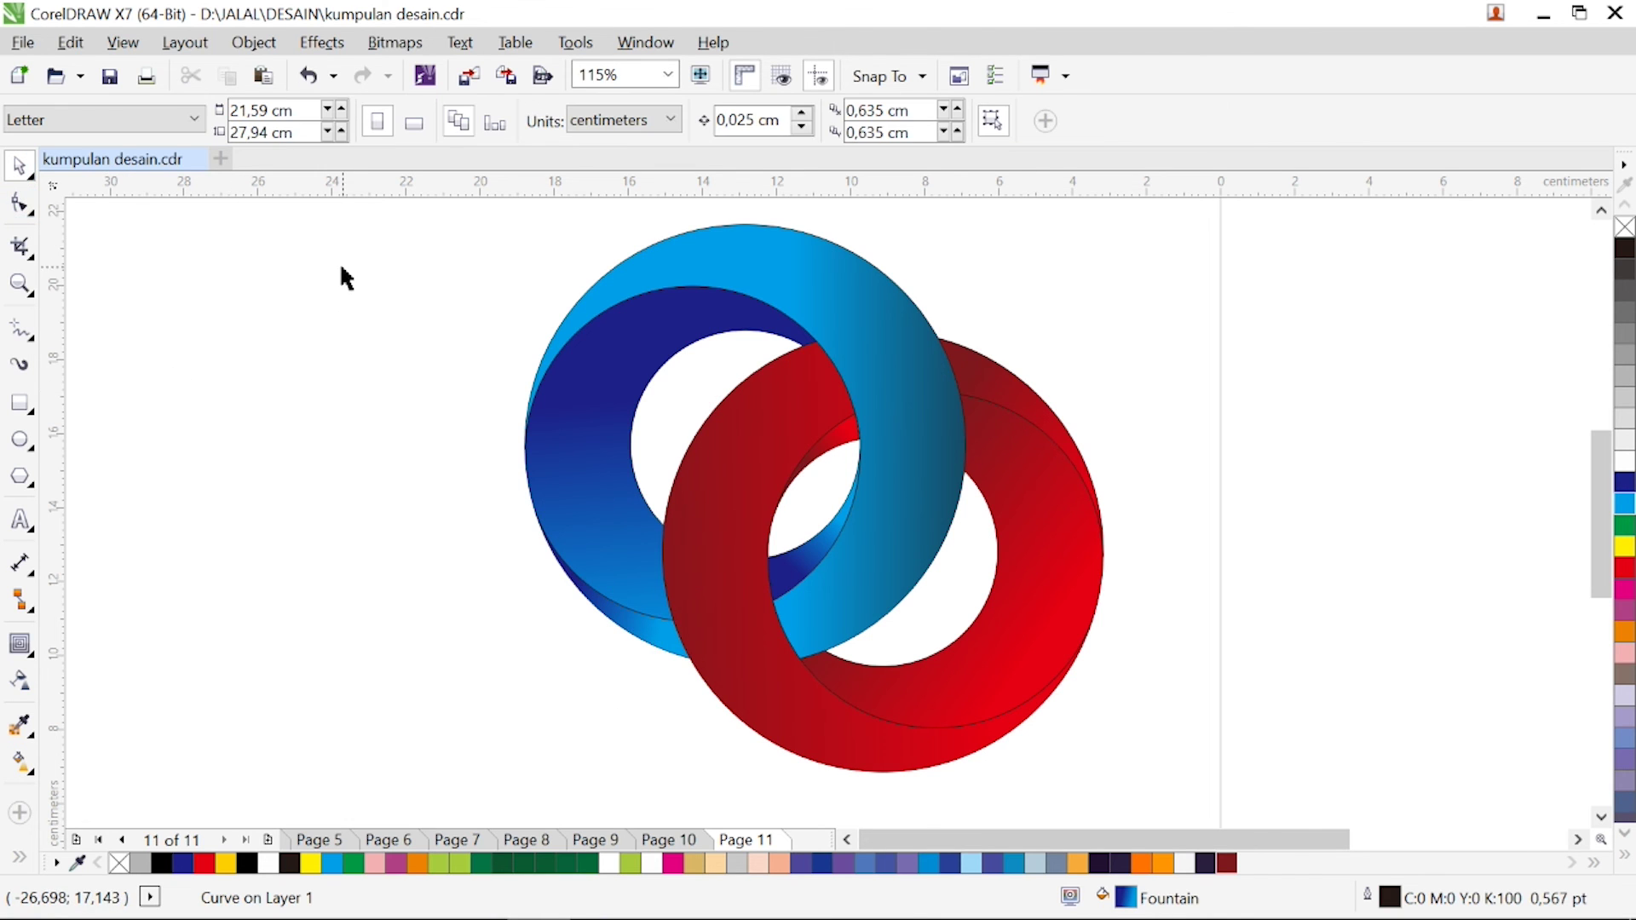
{"action": "left_click_drag", "start_coordinate": [407, 207], "coordinate": [1165, 800]}
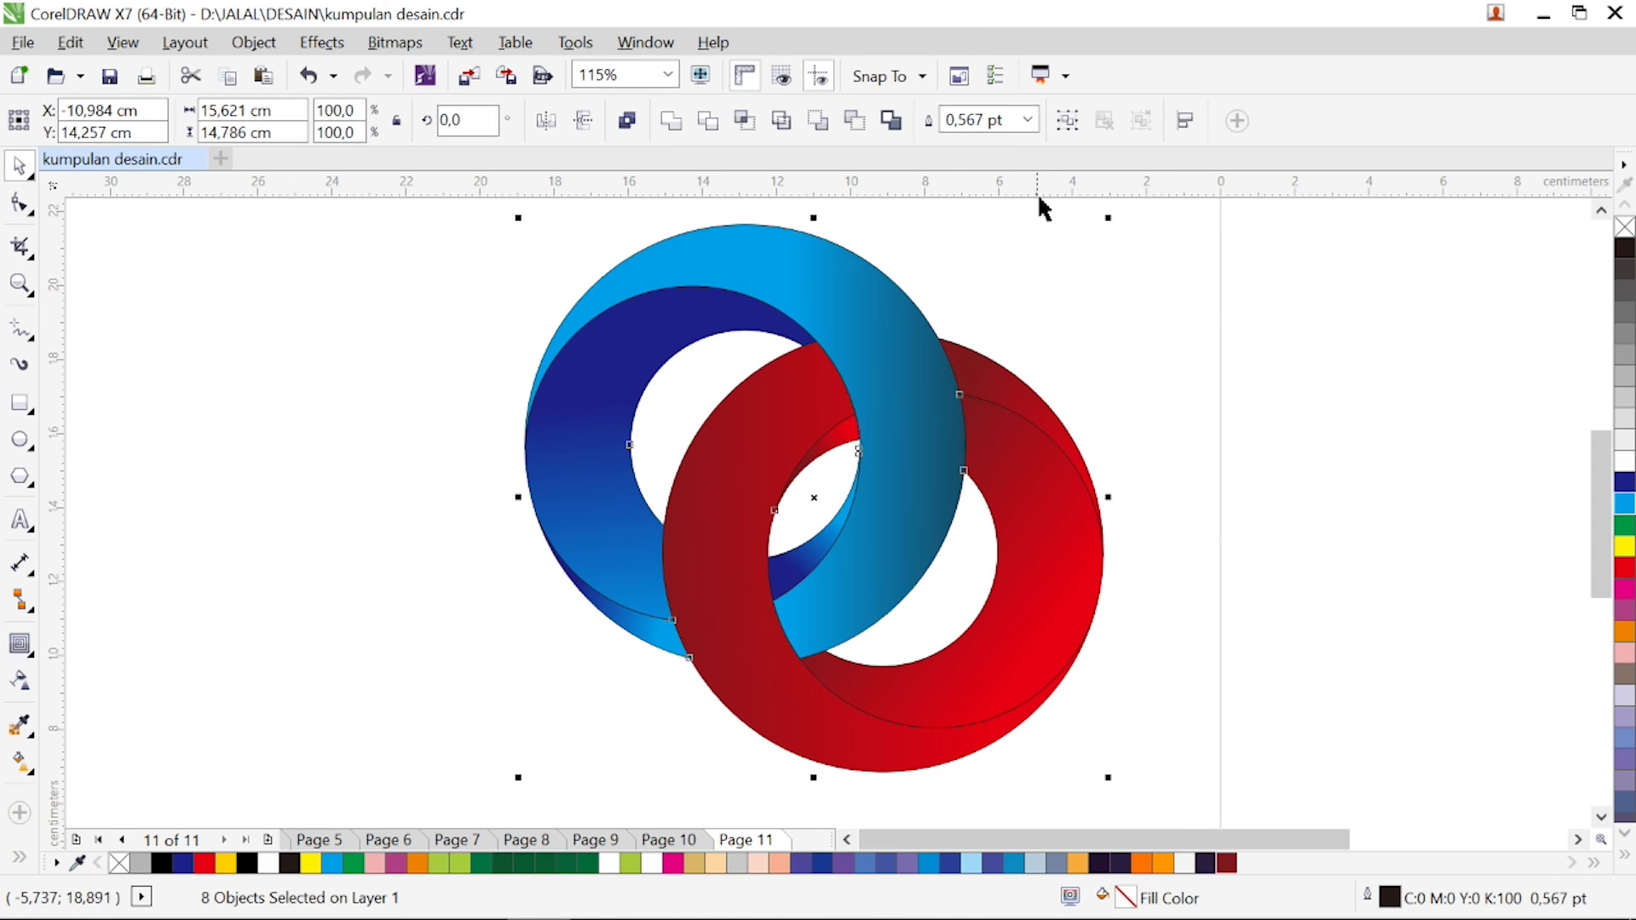
{"action": "left_click", "coordinate": [1032, 120]}
{"action": "left_click", "coordinate": [972, 145]}
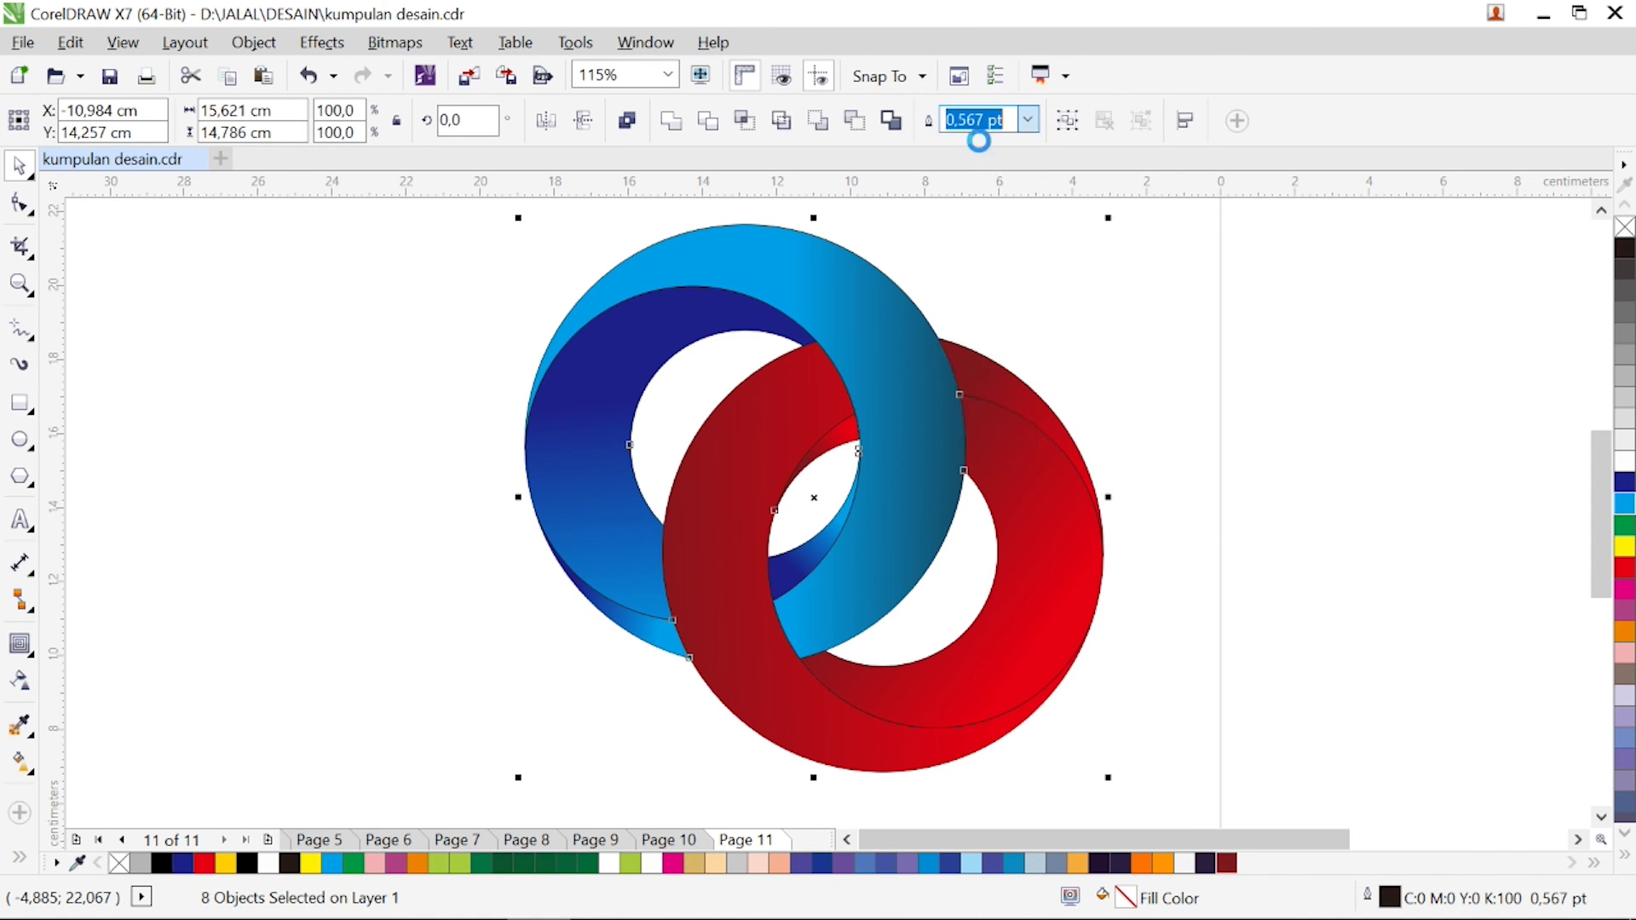
{"action": "key", "text": "z"}
{"action": "left_click_drag", "start_coordinate": [533, 219], "coordinate": [1167, 784]}
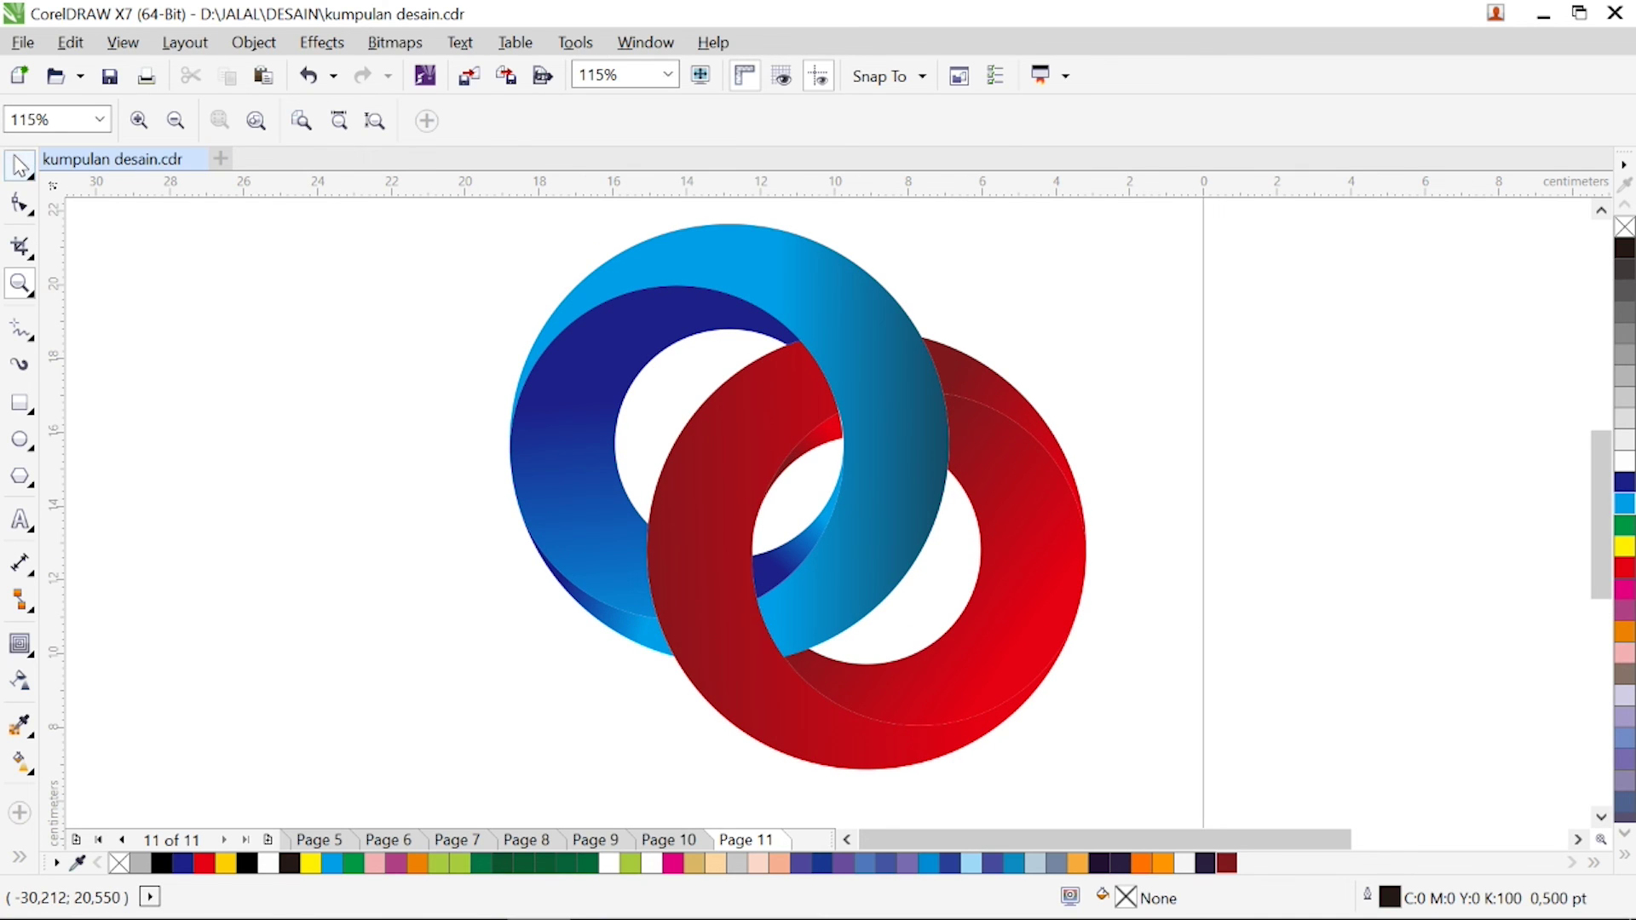
{"action": "left_click", "coordinate": [19, 164]}
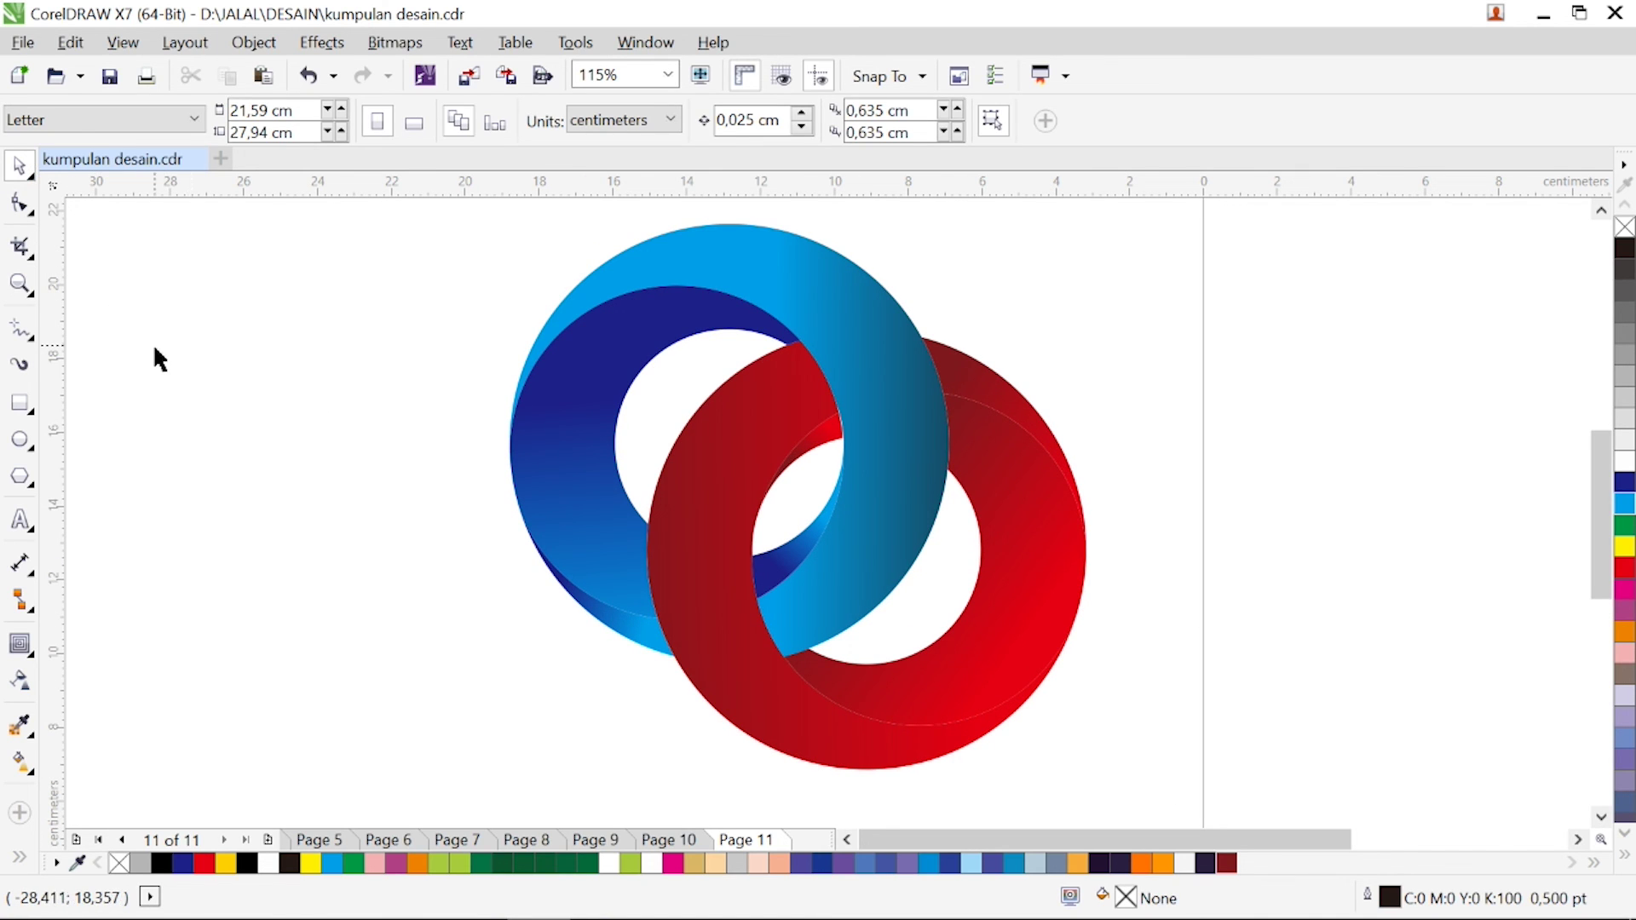